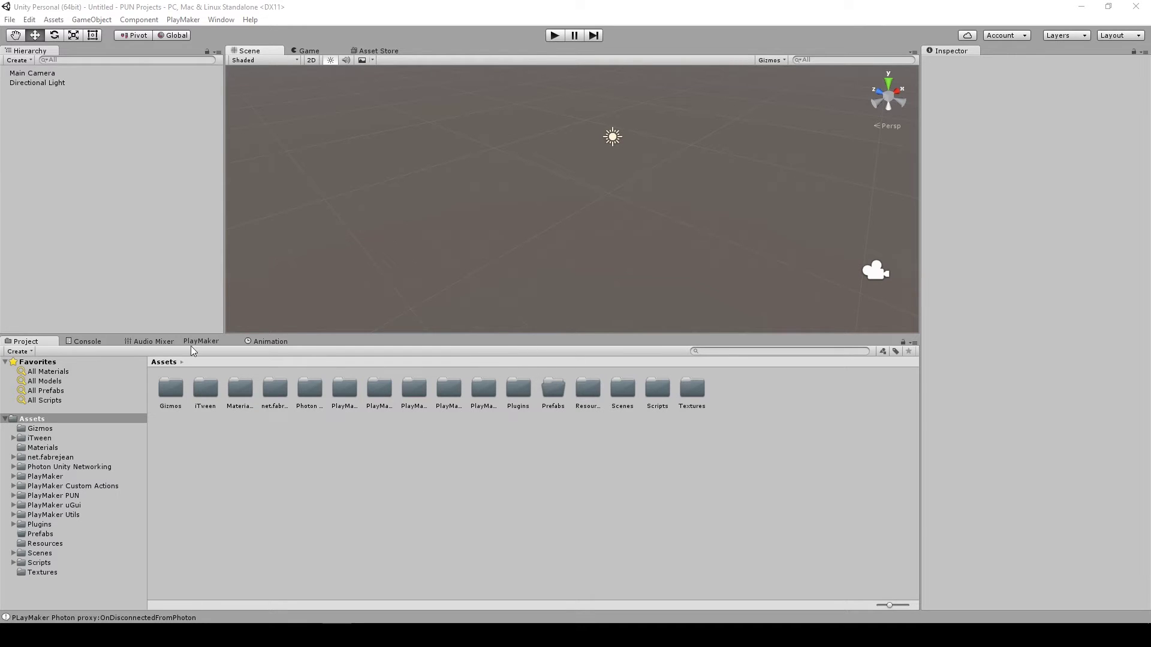
- Add a 3D Plane to the scene from the Hierarchy
right_click(56, 118)
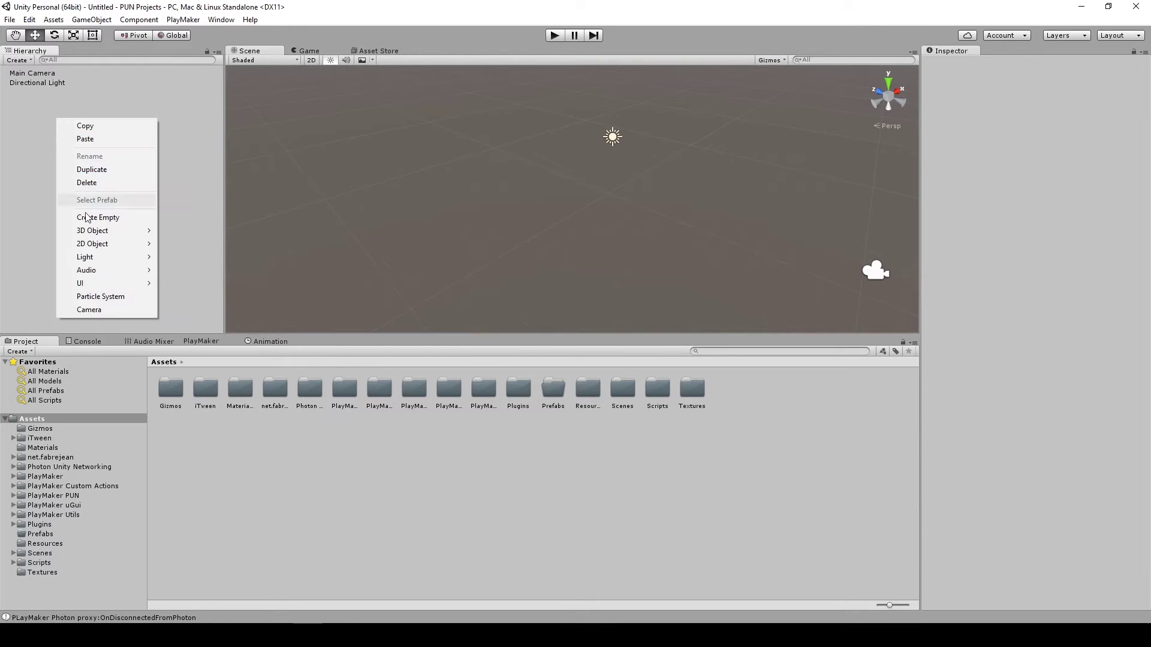
mouse_move(123, 235)
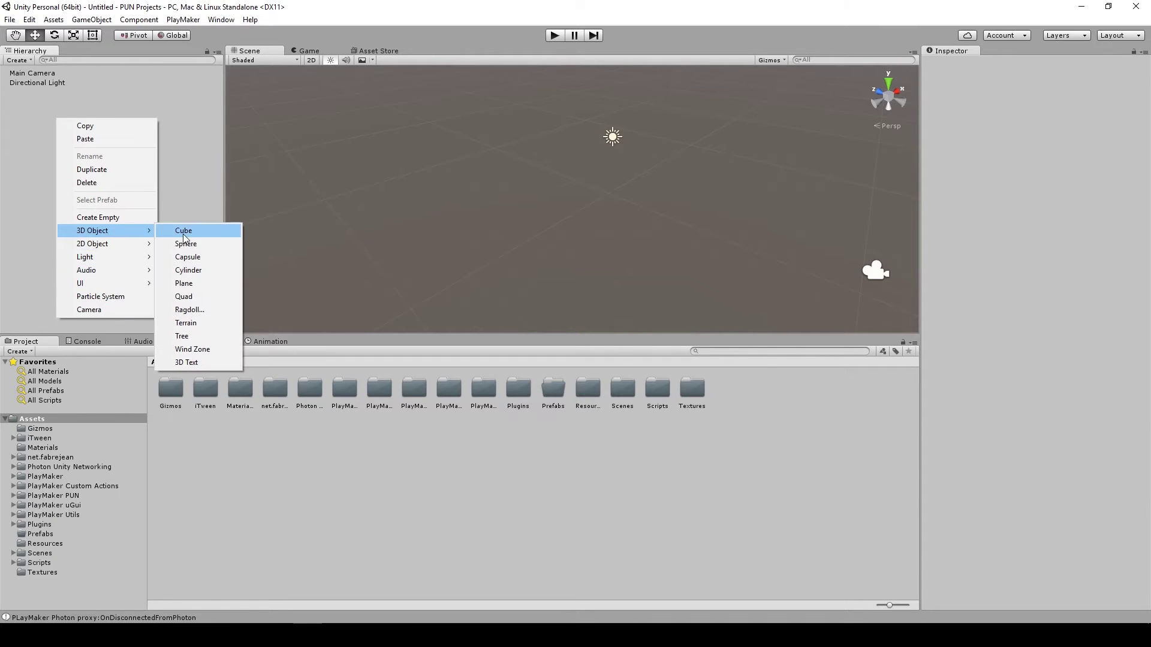
click(191, 284)
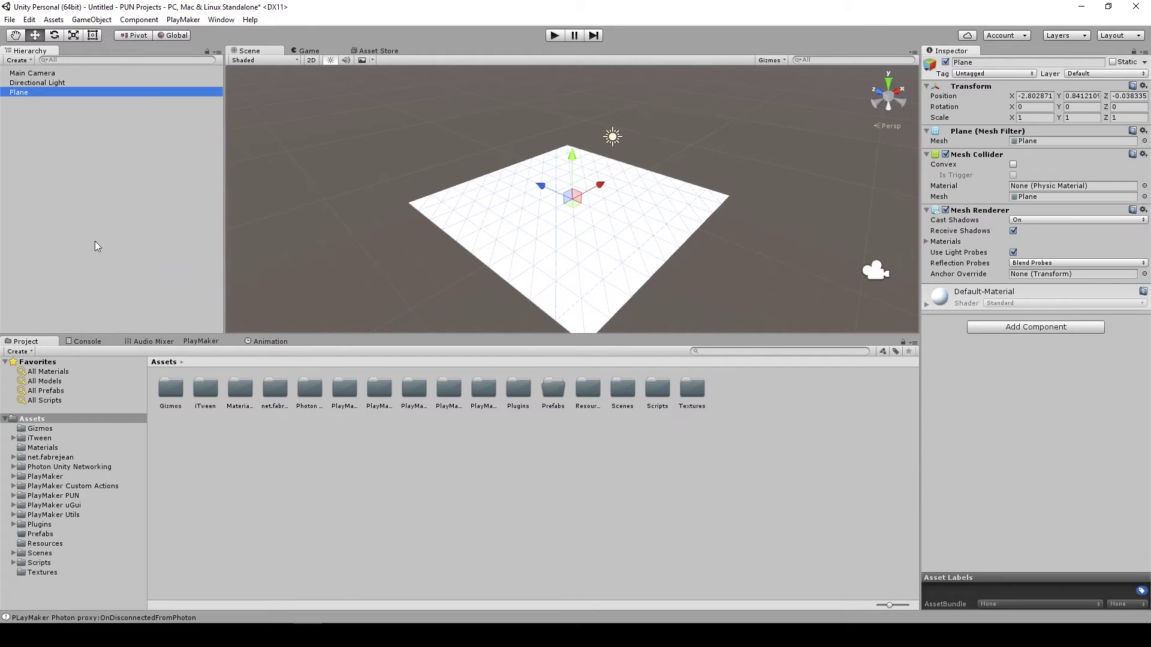
- Replace the Plane's Mesh Collider with a Box Collider
right_click(961, 155)
click(1013, 180)
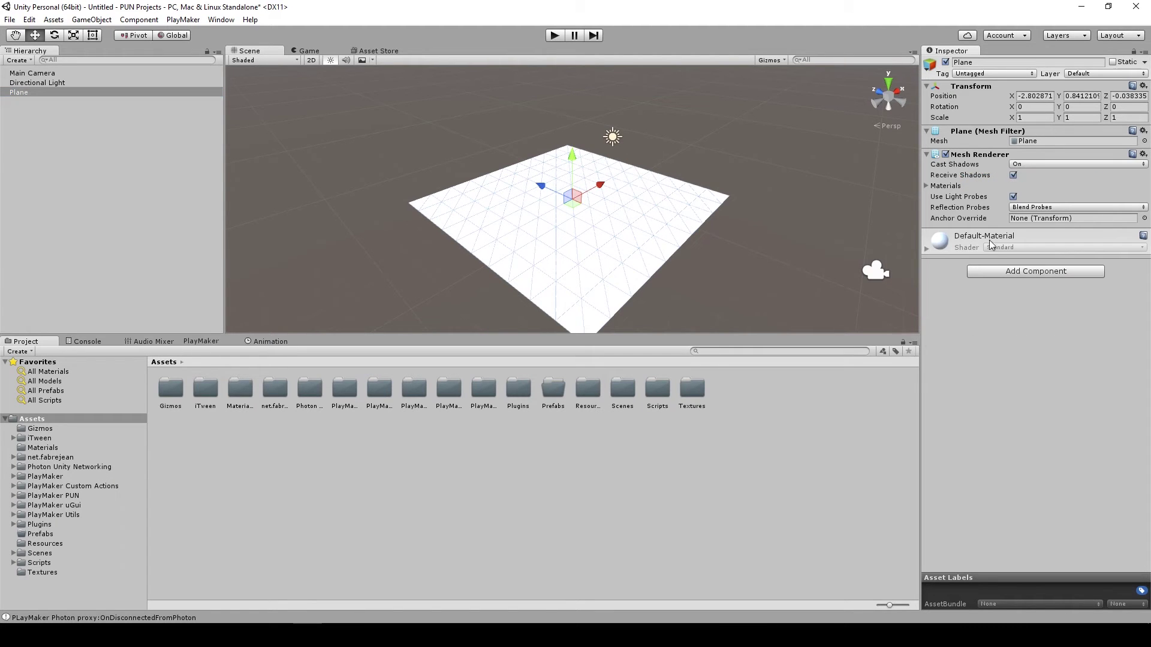
click(1002, 274)
text(box co)
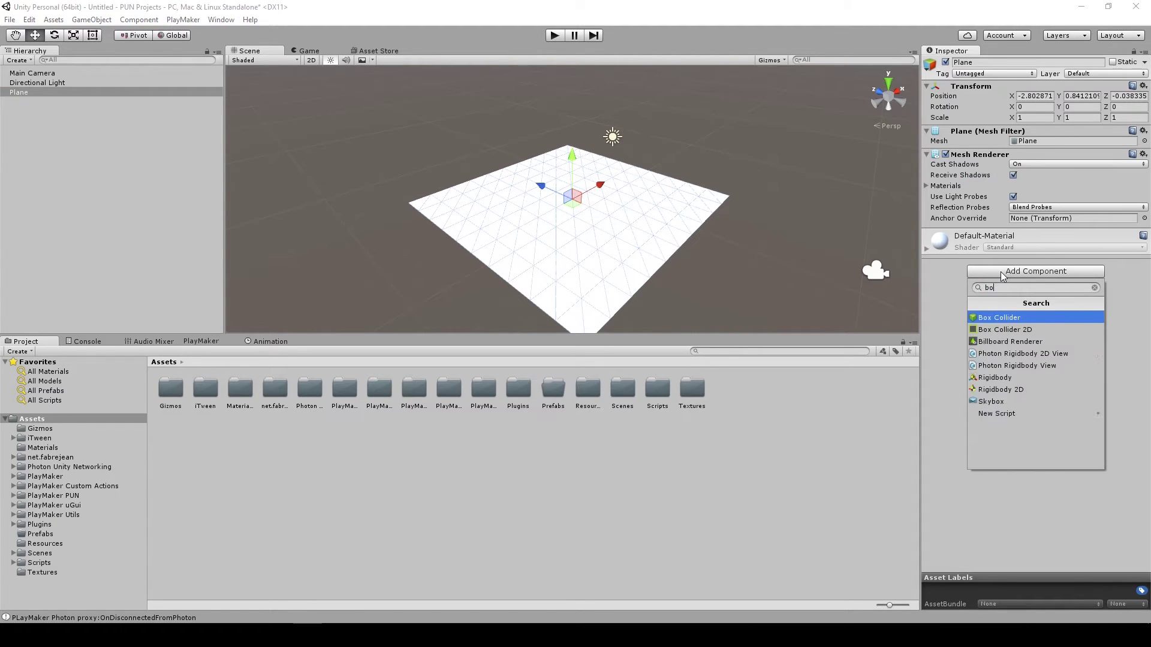
click(1019, 319)
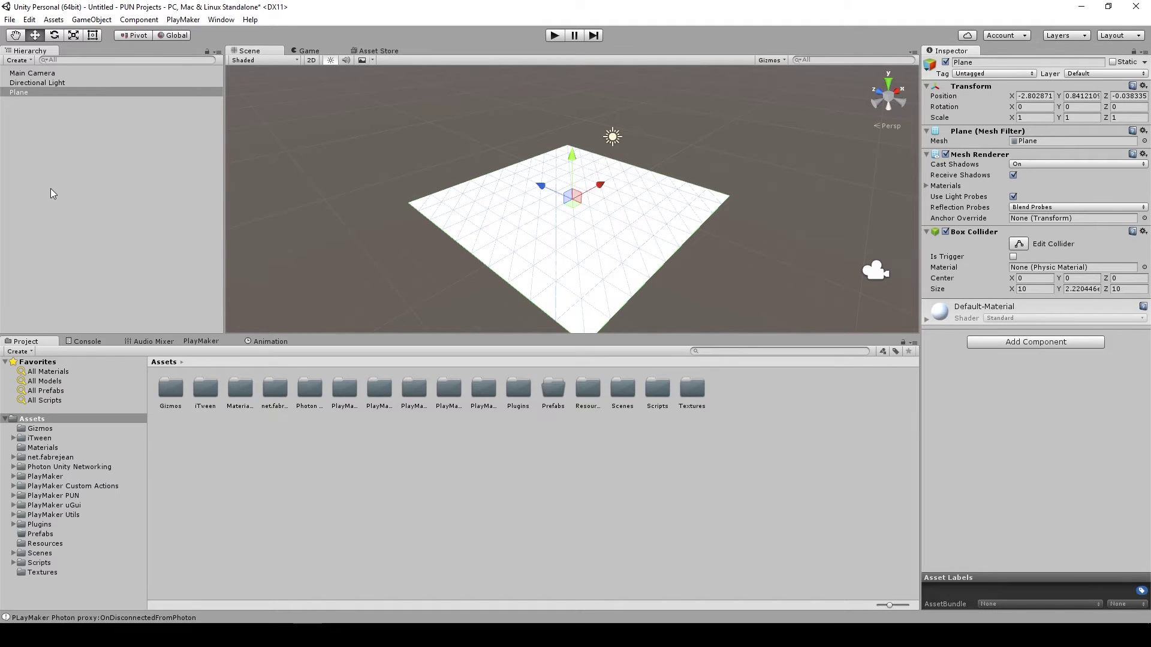
click(70, 165)
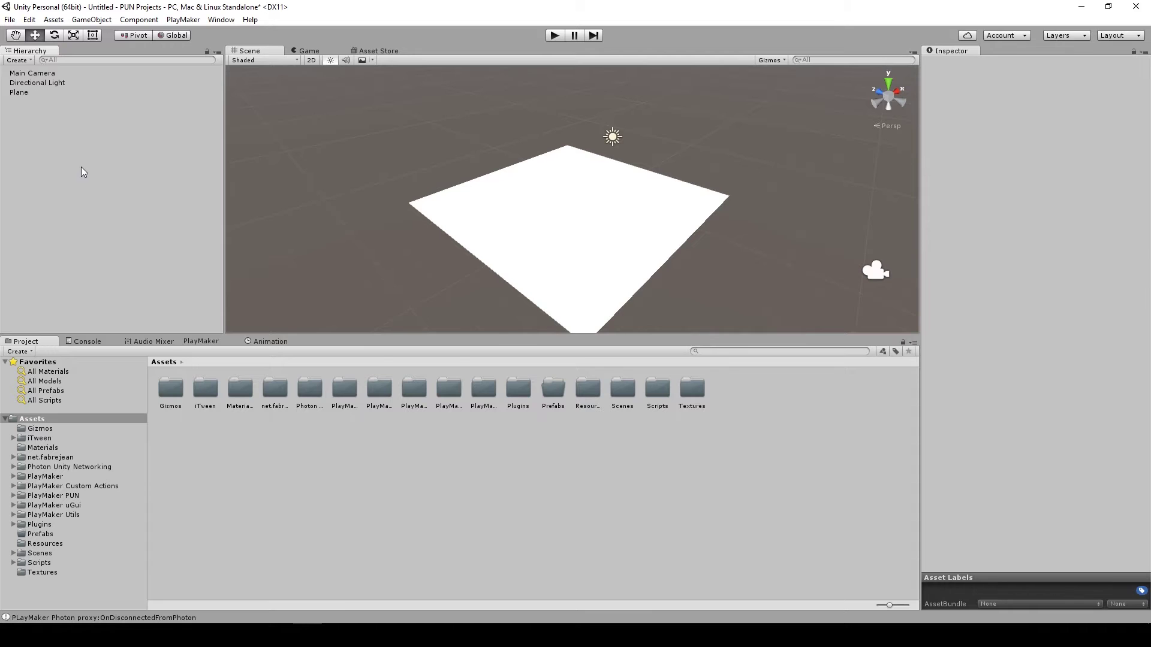
- Add a 3D Capsule to the scene
right_click(74, 158)
mouse_move(116, 324)
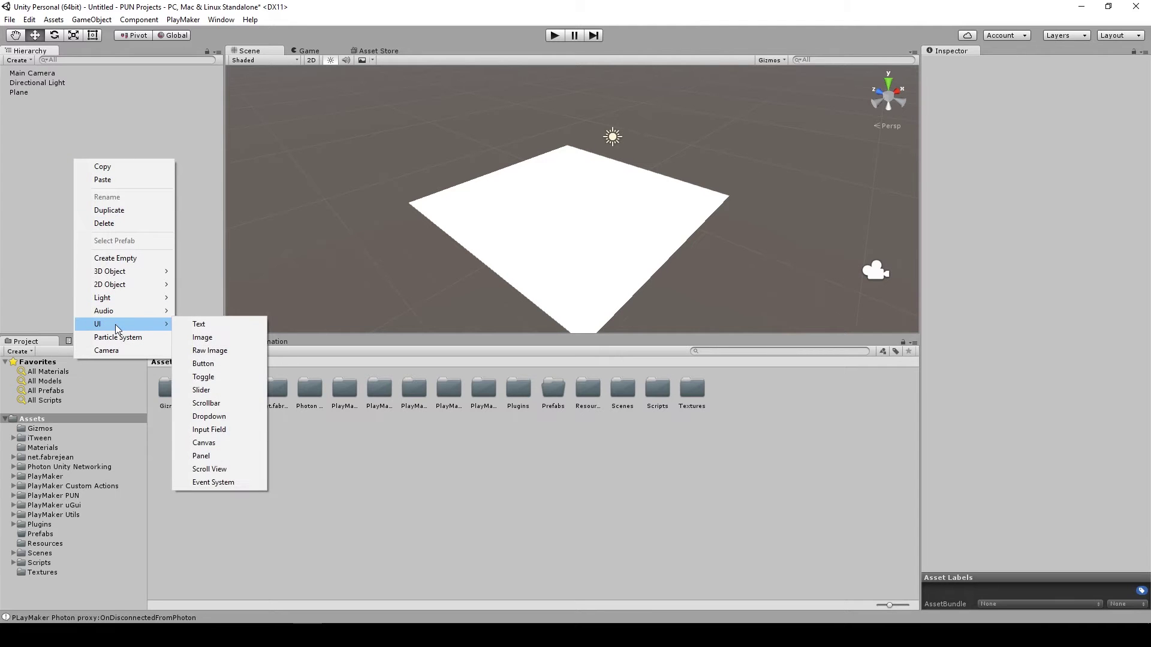
mouse_move(121, 273)
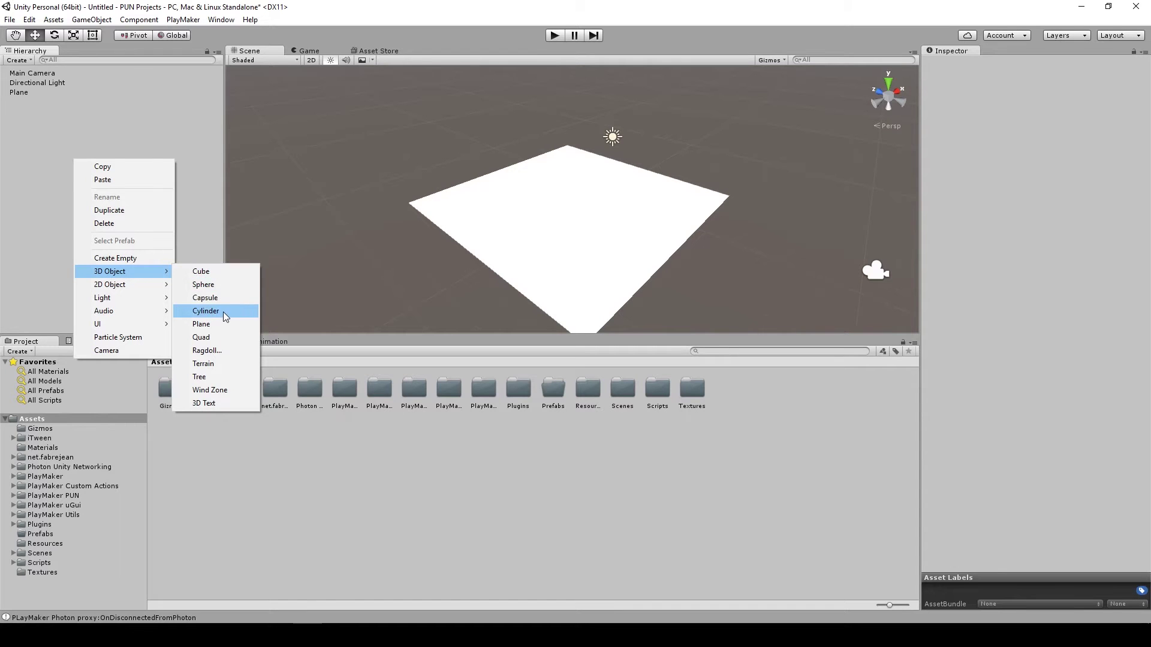
click(206, 297)
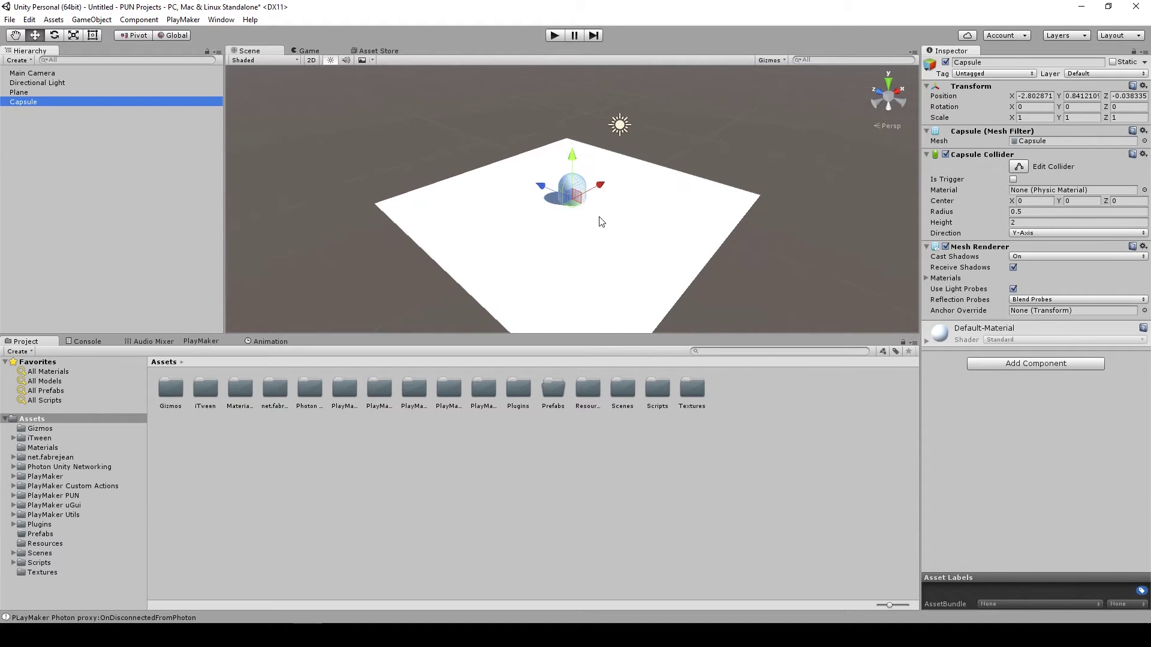
alt+drag(550, 225, 584, 217)
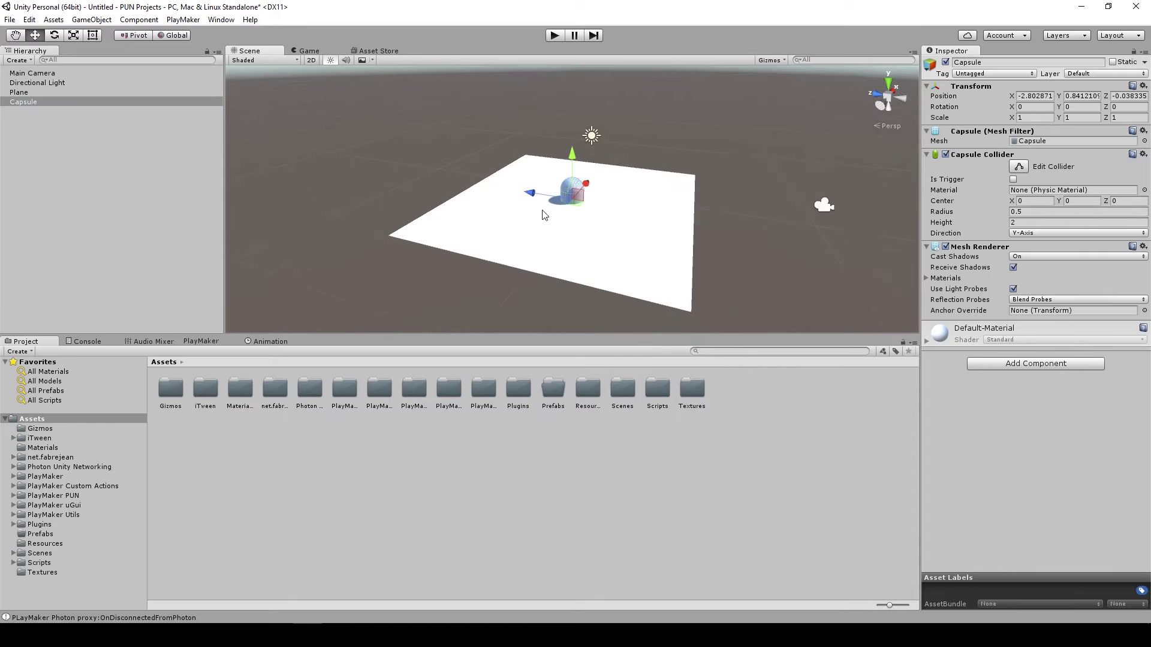
- Set the Plane's Transform Scale to X 5, Y 1, Z 5
click(33, 94)
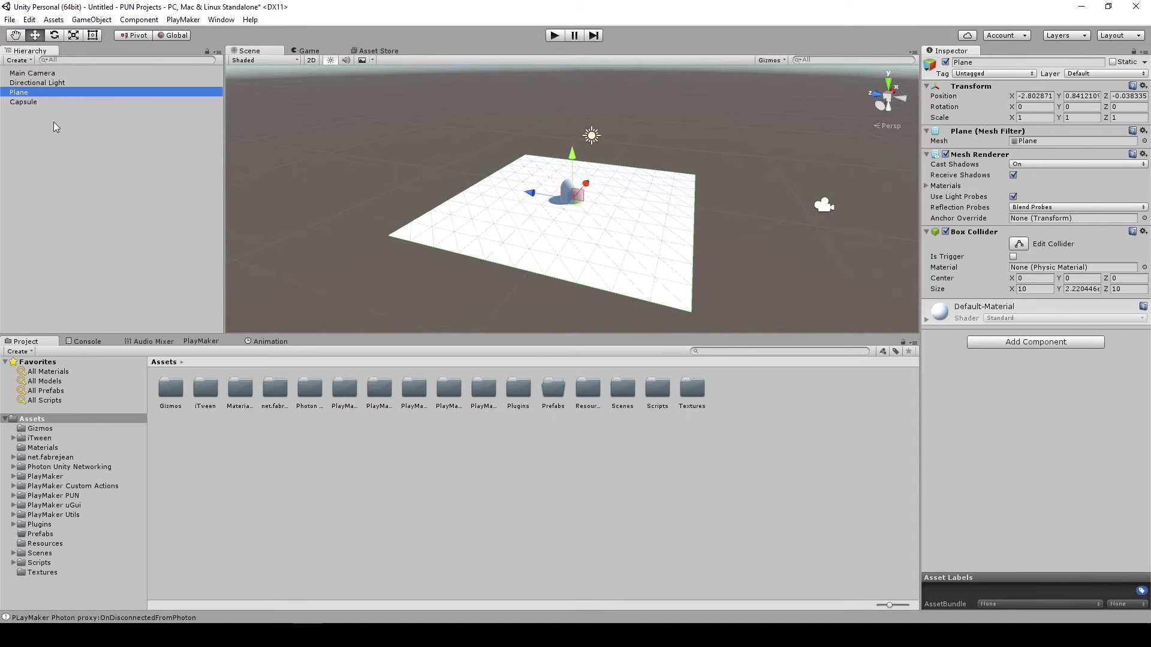
click(1030, 117)
text(5)
click(1084, 118)
text(5)
key(Tab)
text(5)
click(1085, 121)
text(1)
alt+drag(688, 185, 504, 252)
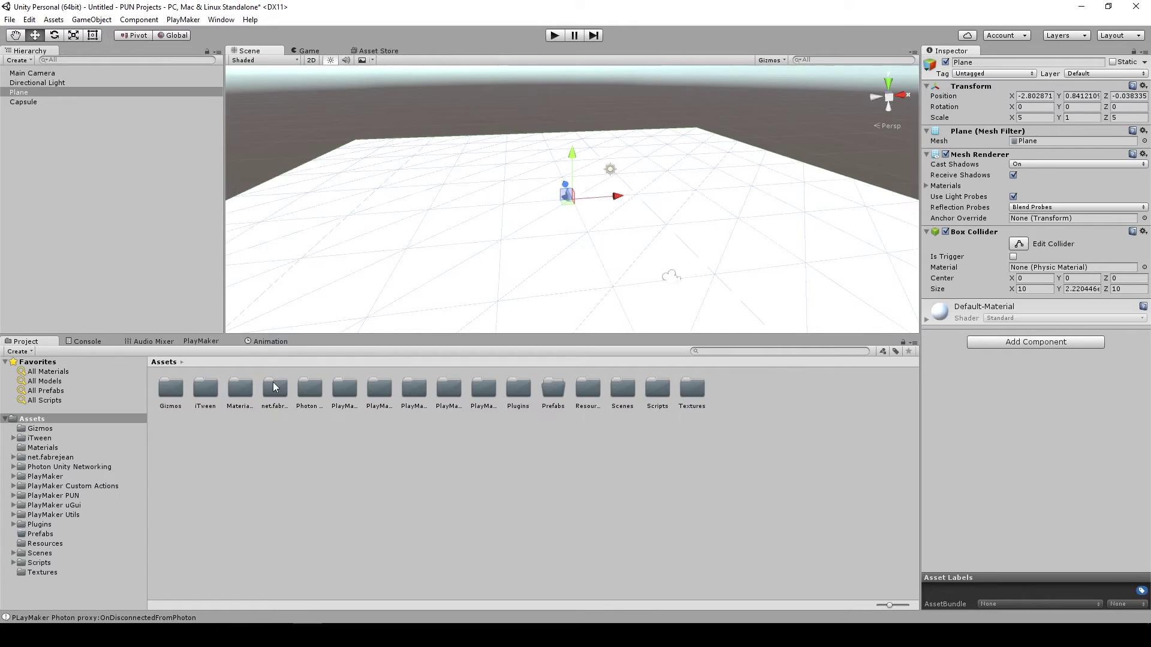
- Check the Ground material's Albedo texture and preview the ground texture in Textures
double_click(239, 394)
click(163, 386)
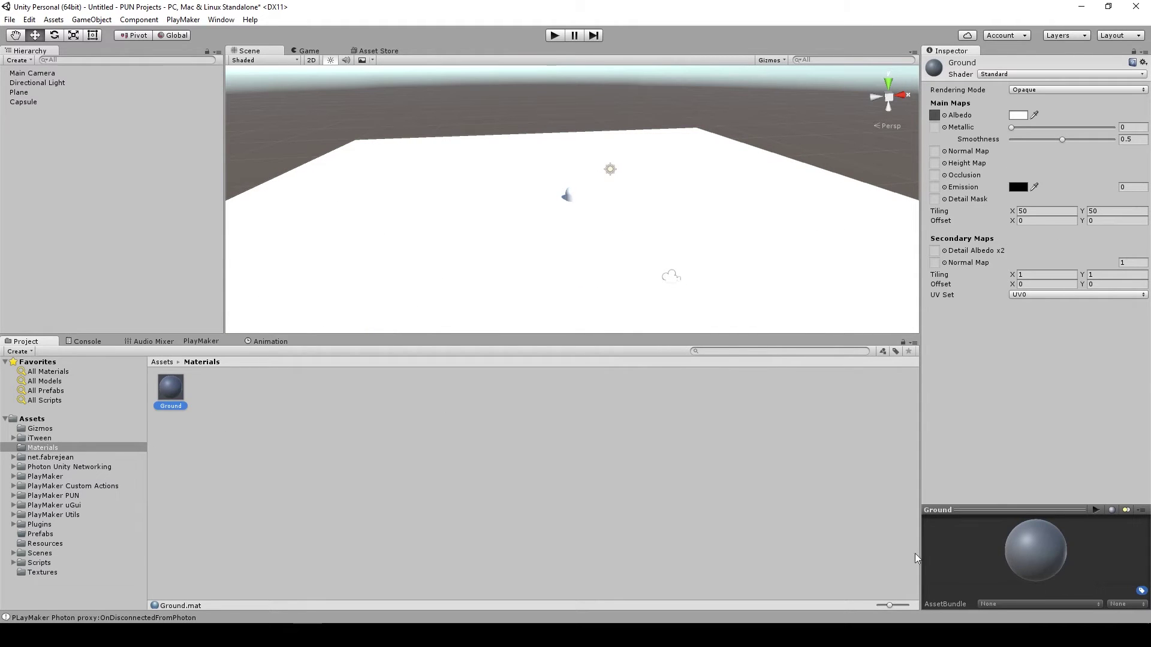
click(945, 115)
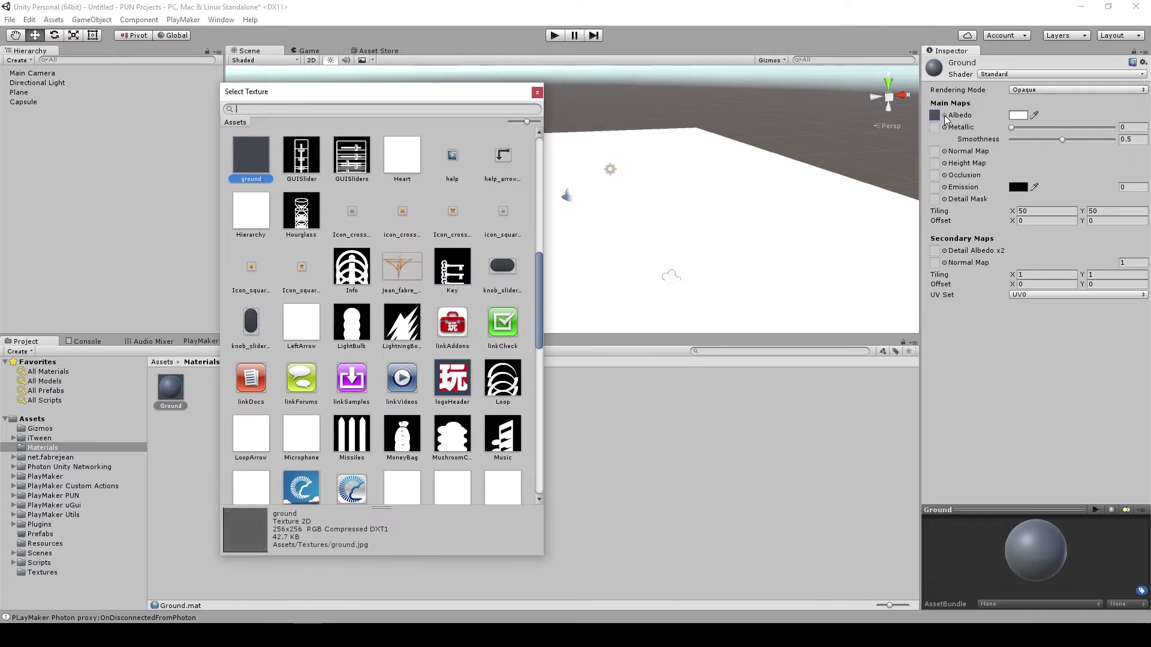
double_click(249, 149)
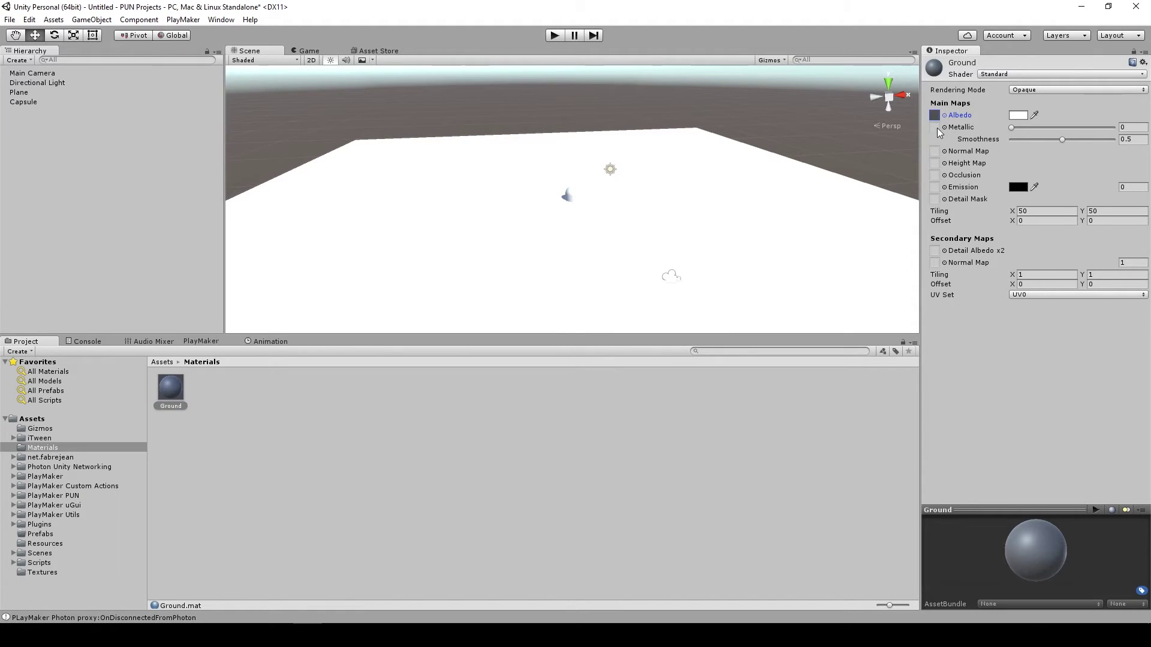
click(48, 573)
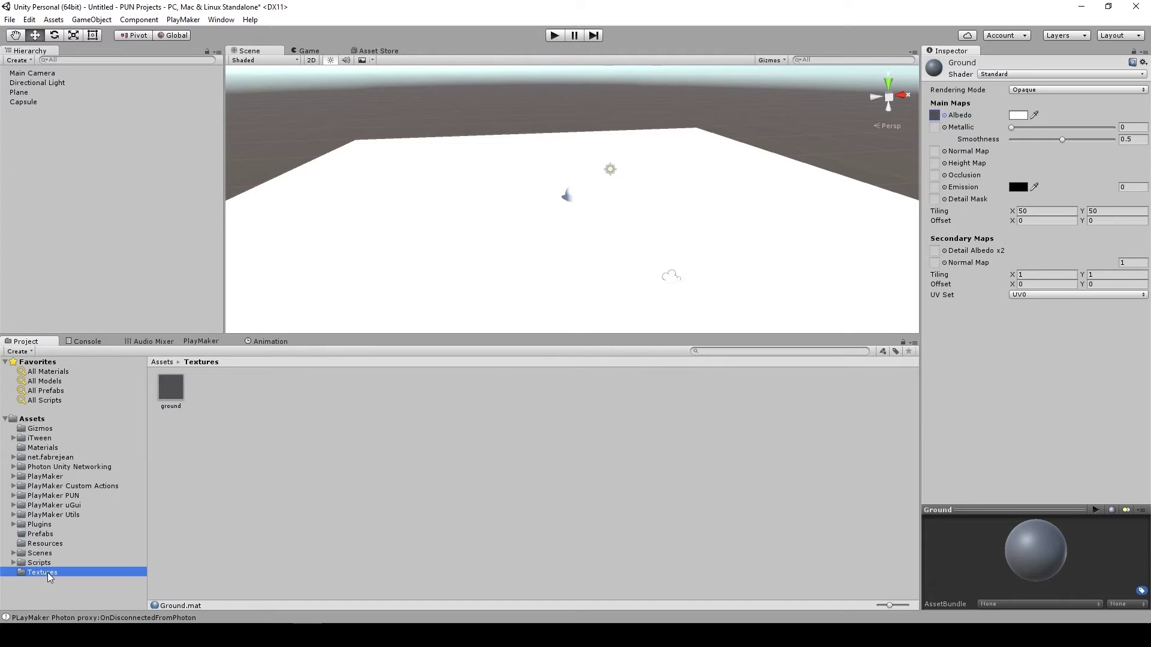
click(172, 385)
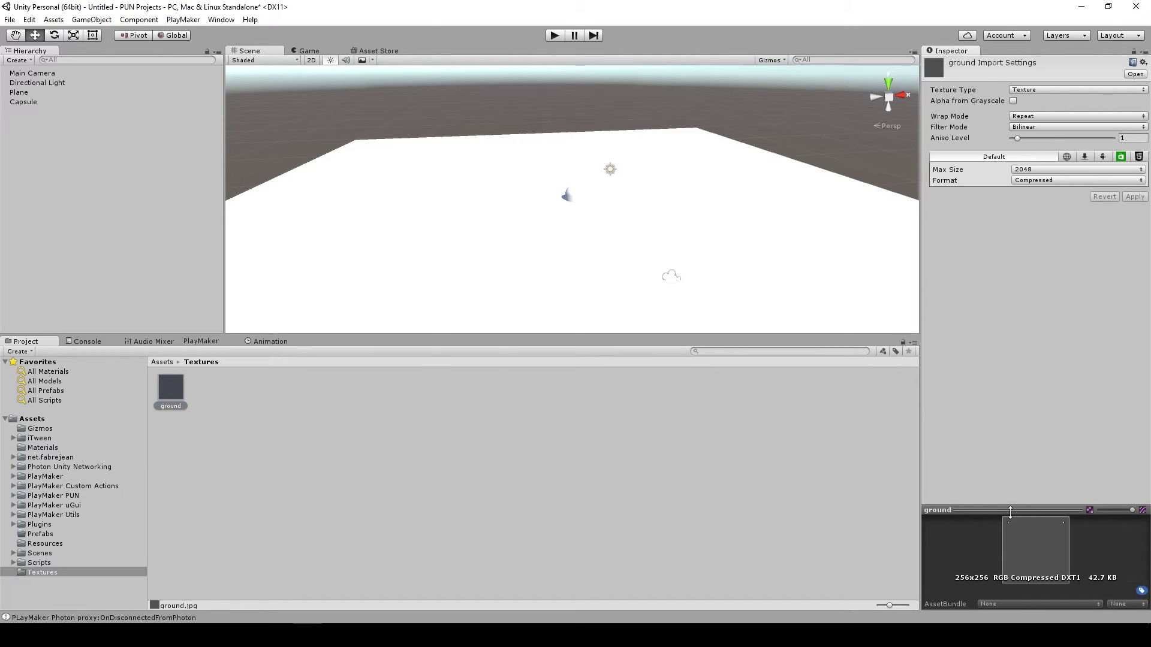
right_click(1010, 513)
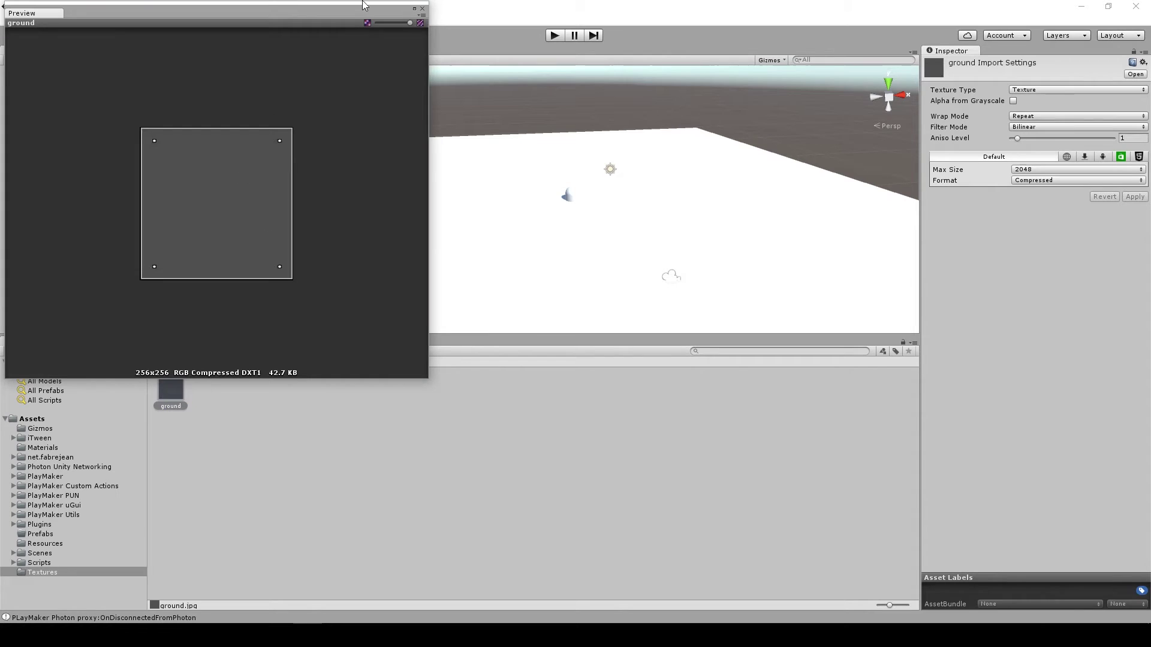
click(422, 8)
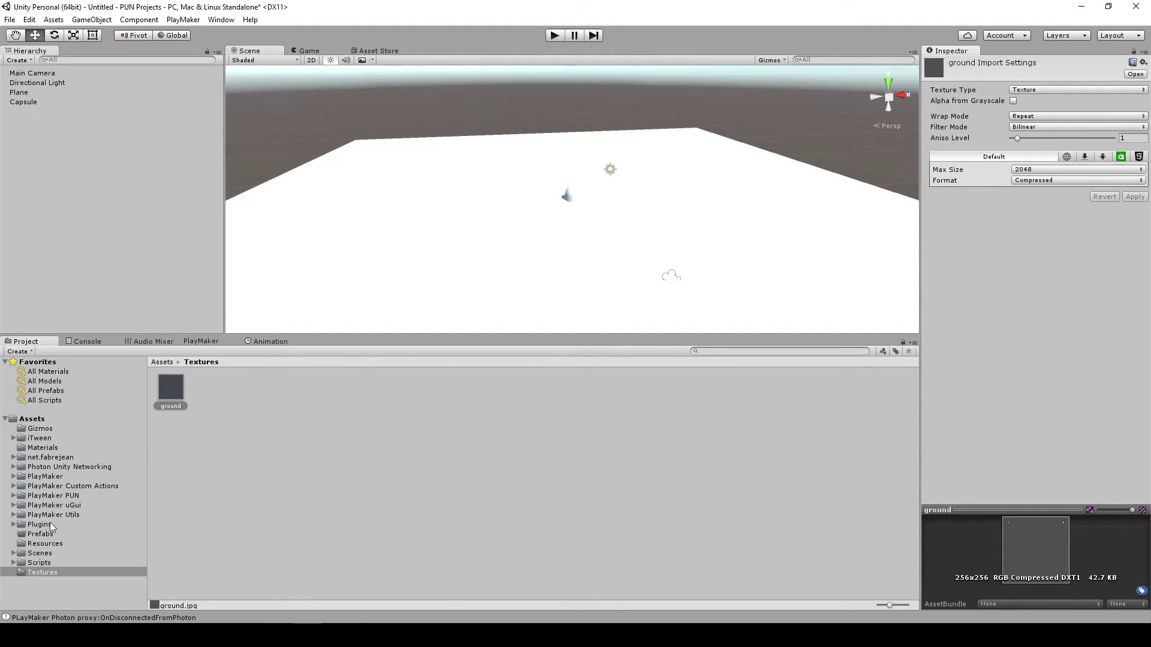
- Apply the Ground material from Assets/Materials onto the plane
click(56, 449)
click(172, 388)
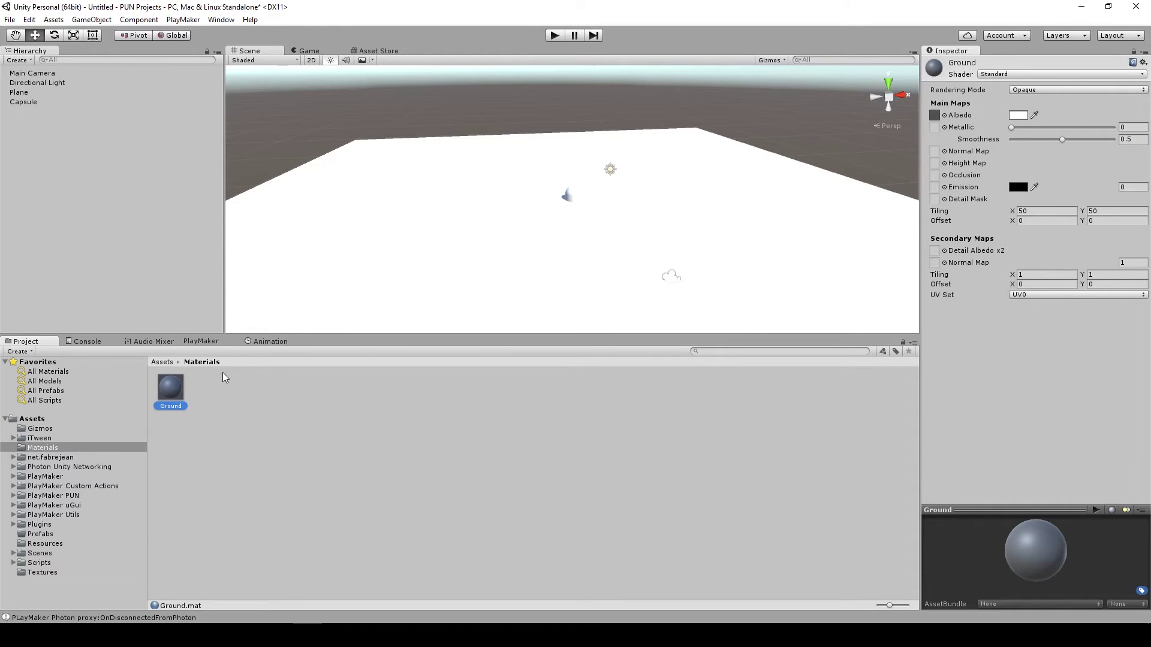
alt+drag(506, 230, 556, 279)
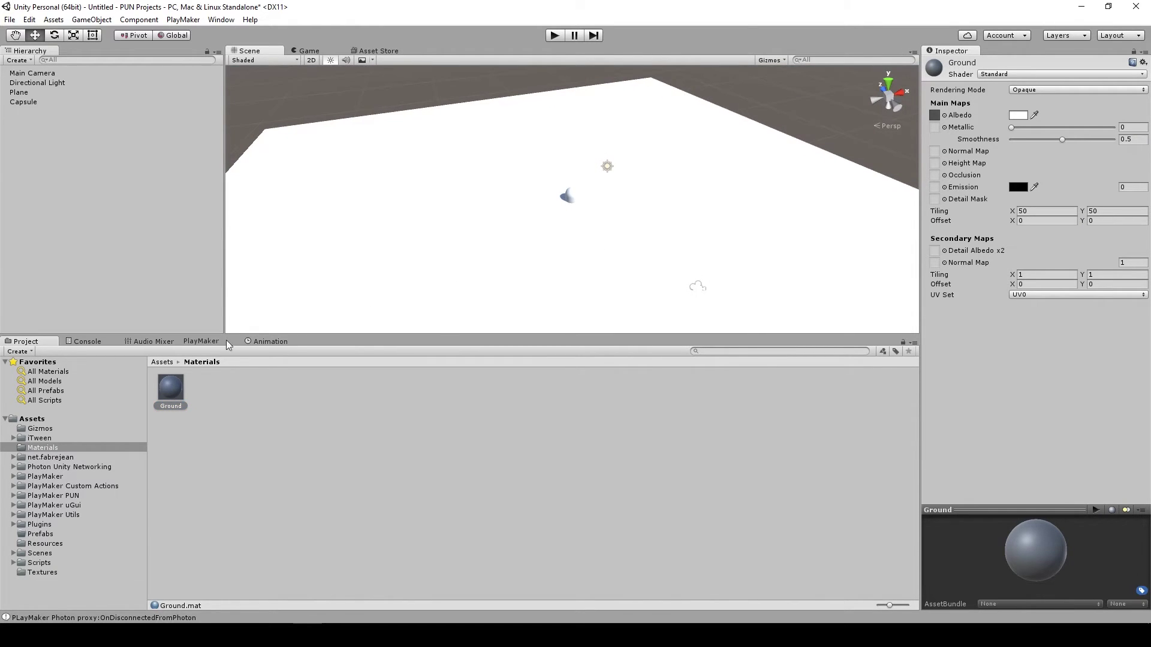
drag(175, 386, 326, 233)
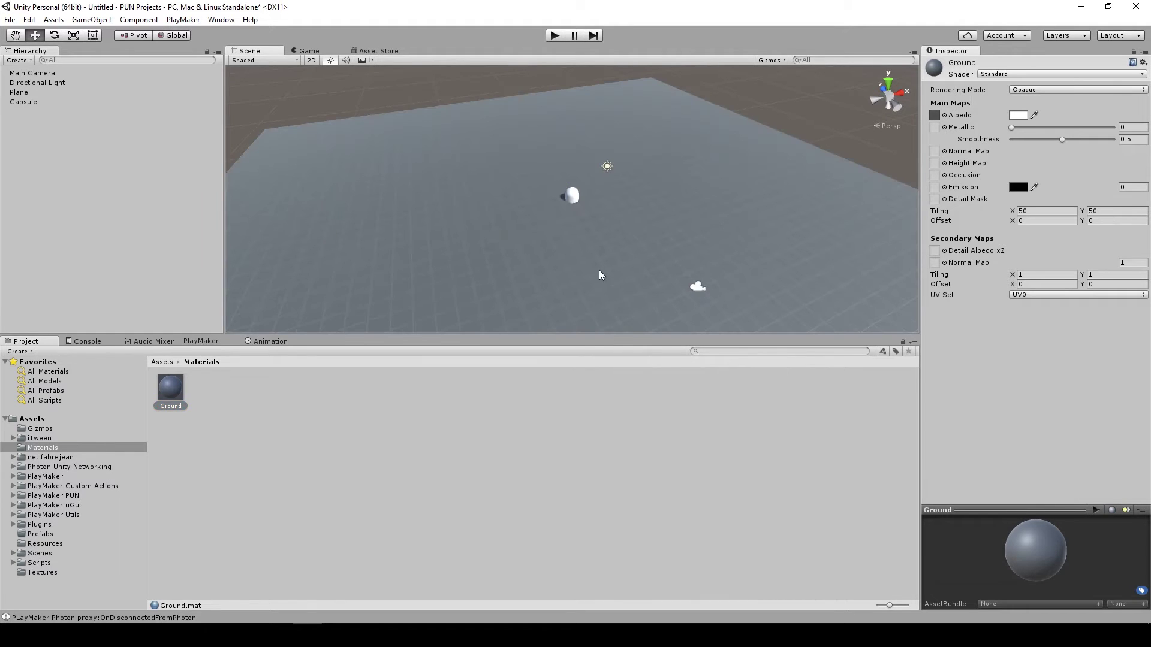
- Rename the Plane to 'Ground' in the Inspector
click(45, 94)
click(1018, 62)
text(Ground)
key(Return)
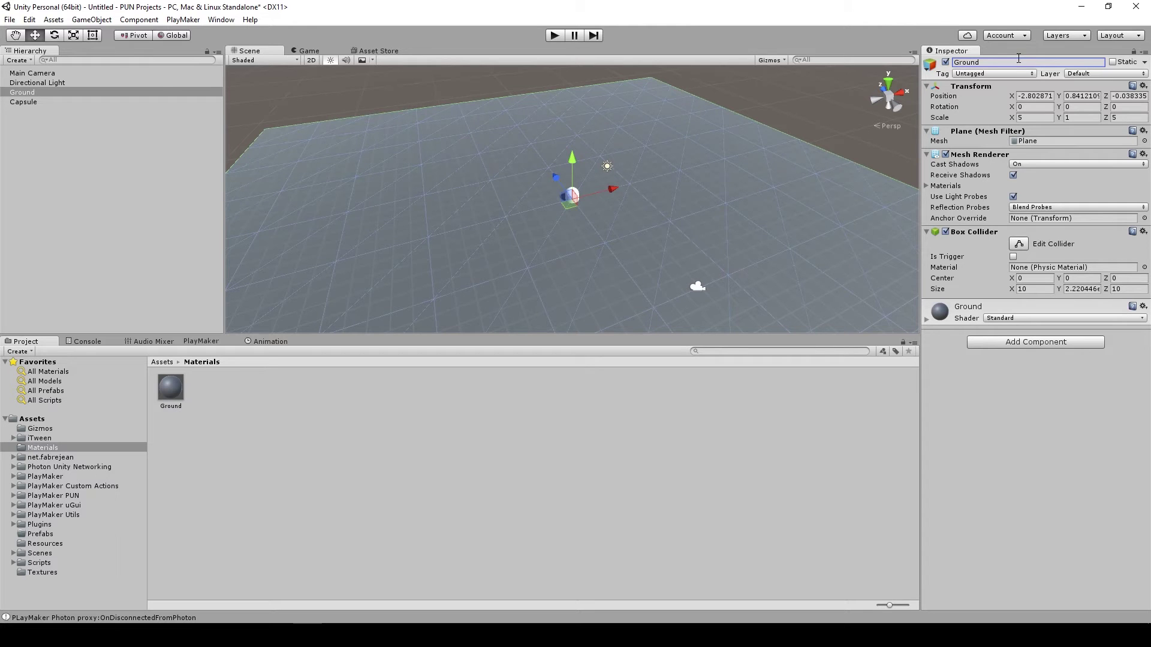
click(47, 102)
- Give the Capsule a Rigidbody with Freeze Rotation on X and Z
mouse_move(543, 265)
alt+mouse_down()
mouse_move(632, 213)
mouse_move(520, 232)
mouse_move(595, 272)
mouse_move(586, 275)
mouse_move(631, 225)
mouse_move(626, 178)
mouse_move(648, 257)
mouse_move(585, 267)
mouse_move(586, 244)
mouse_move(543, 243)
alt+mouse_up()
click(1016, 363)
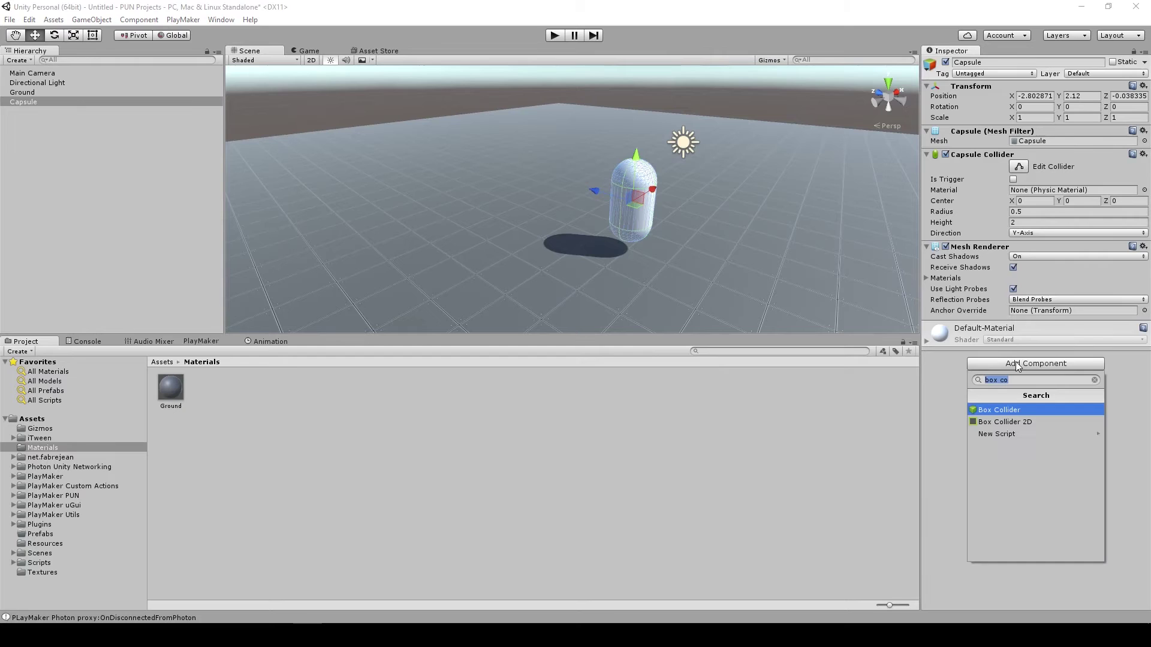
text(rigi)
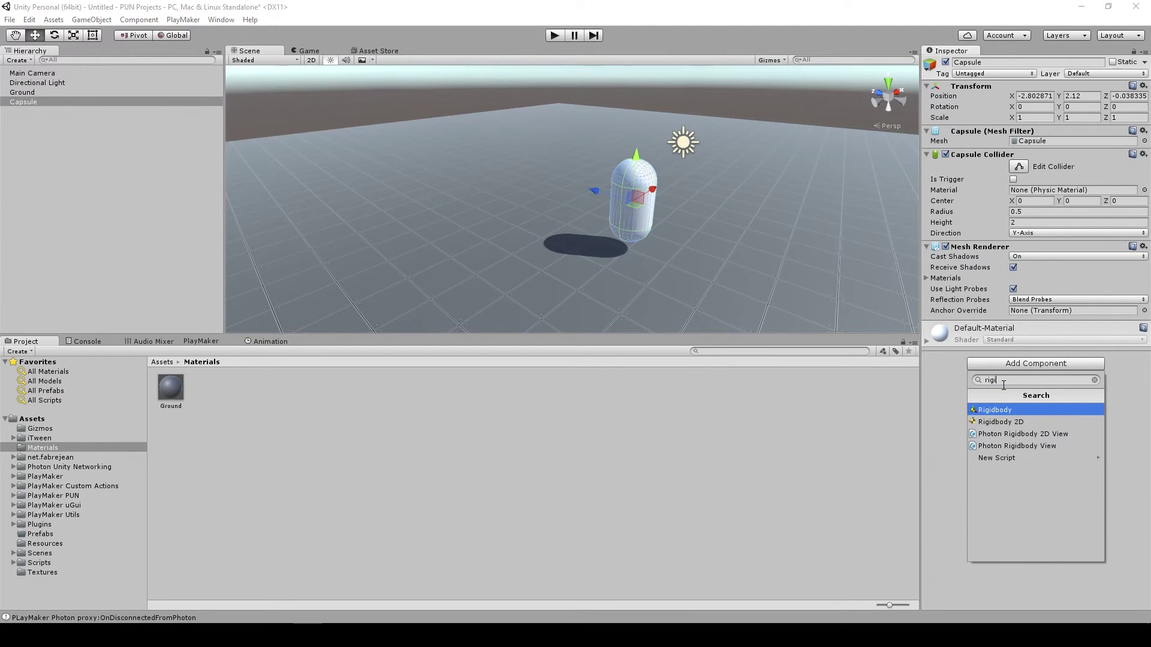
click(1018, 410)
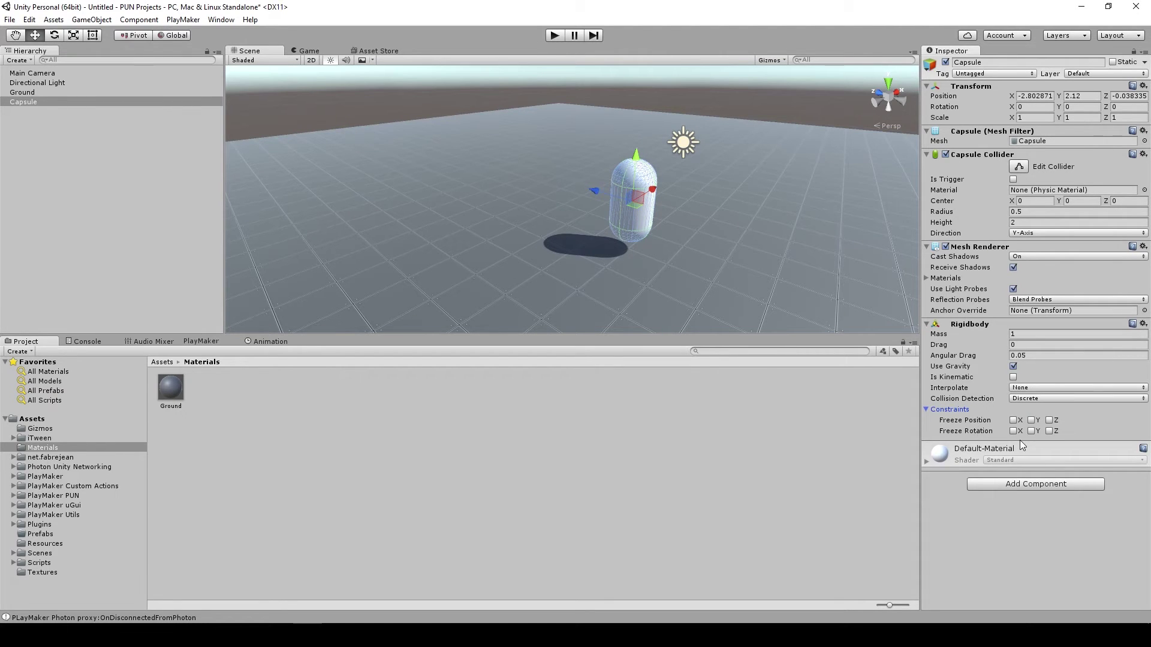
click(1013, 431)
click(1051, 431)
alt+drag(305, 142, 180, 156)
- Create a Cube child under Capsule and set its X and Y scale to 0.2
right_click(30, 101)
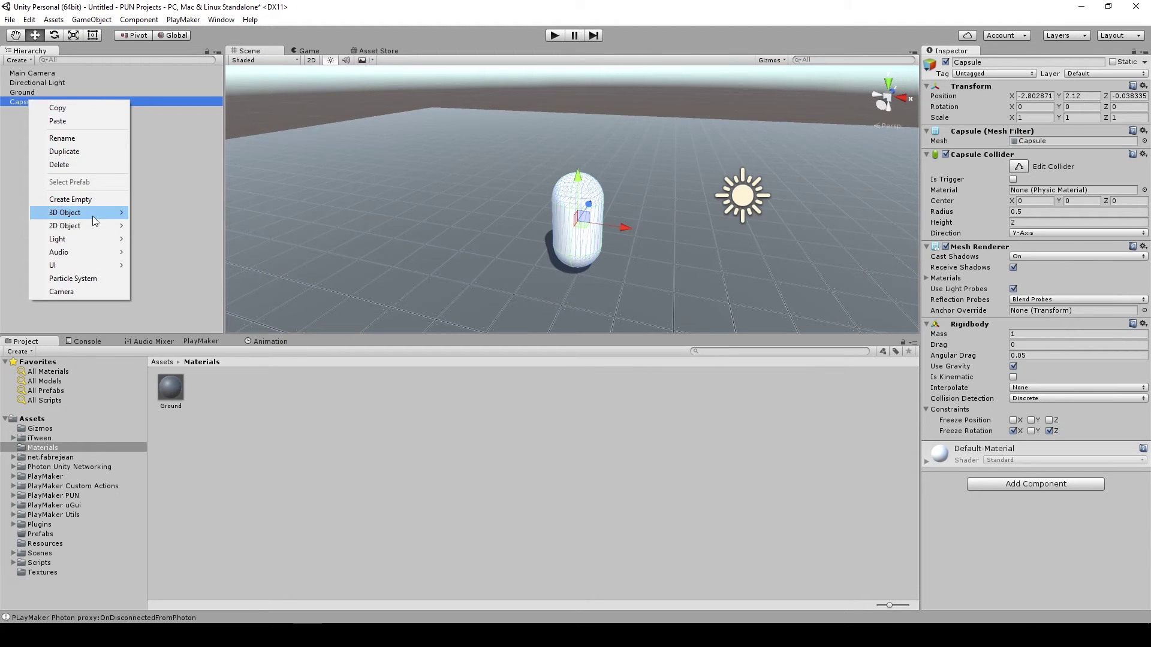
mouse_move(88, 216)
click(156, 212)
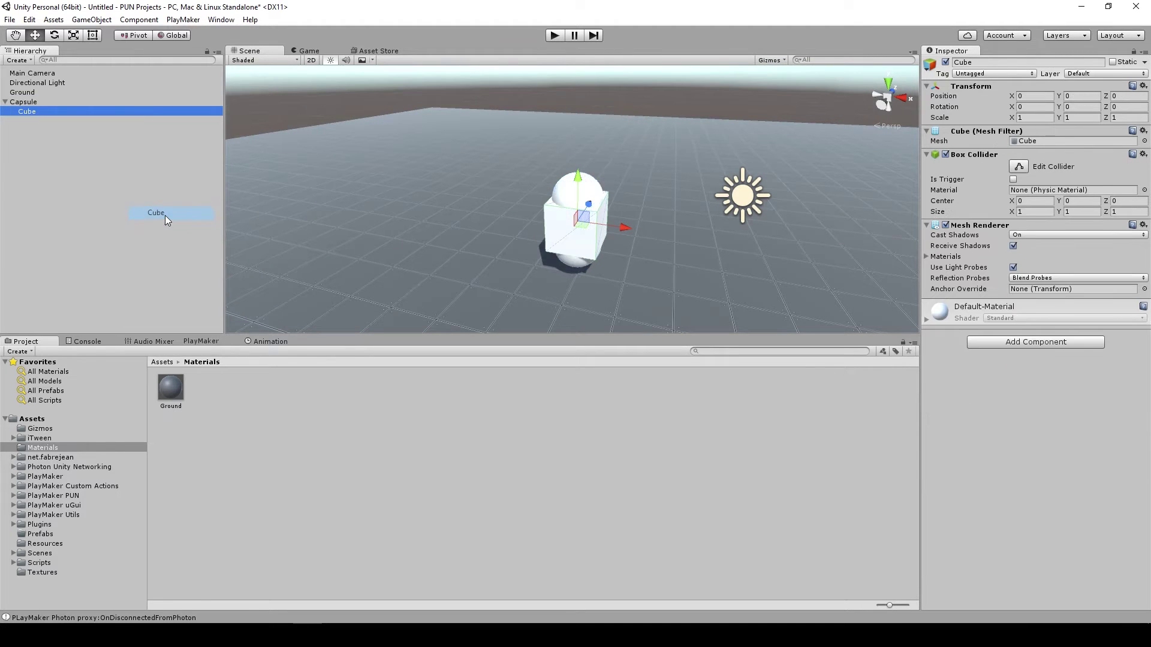
alt+drag(444, 213, 670, 208)
click(1028, 117)
text(0.2)
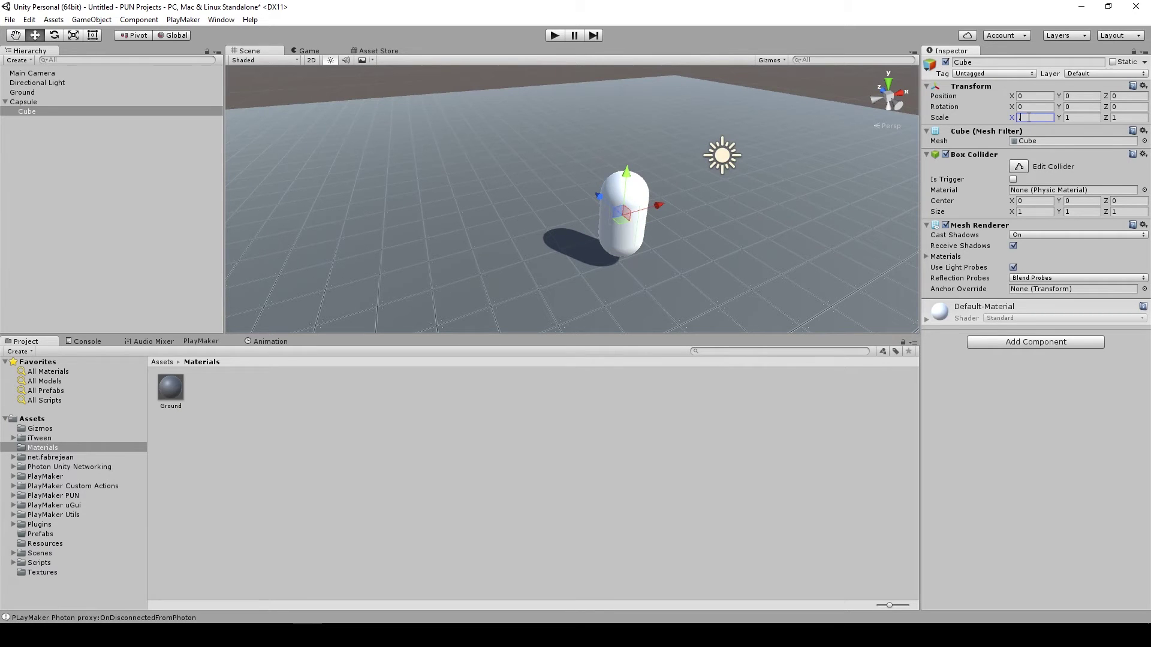
click(1077, 117)
text(0.2)
- Move the cube forward to Z 0.43 and remove its Box Collider
alt+drag(473, 207, 599, 278)
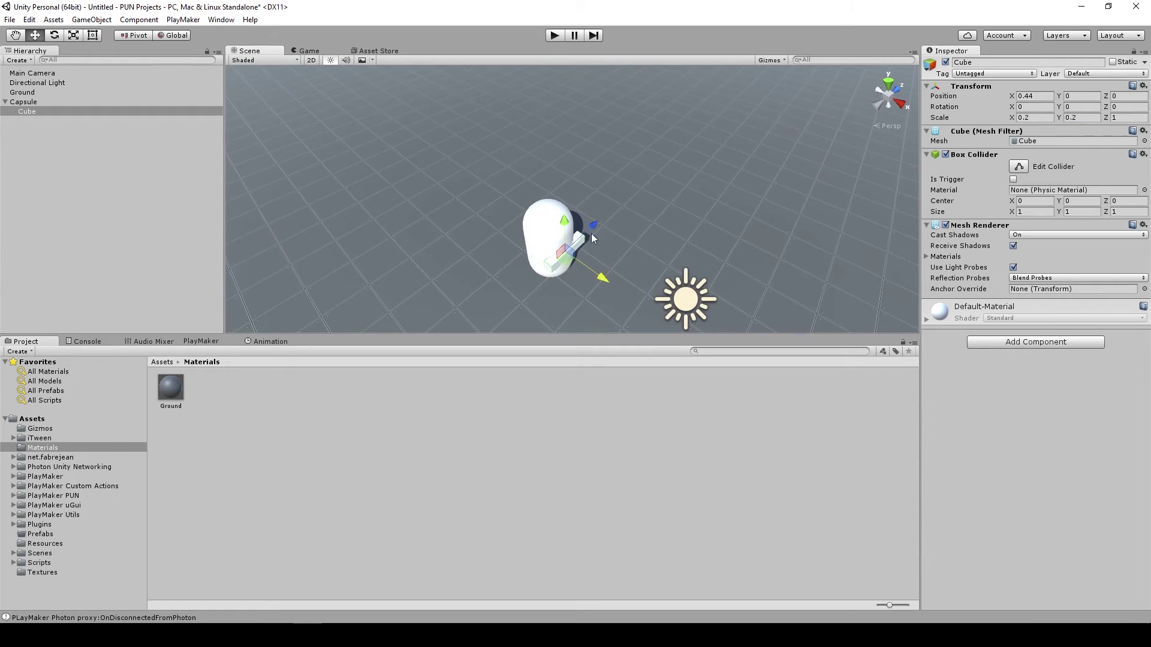
drag(591, 227, 630, 246)
right_click(990, 159)
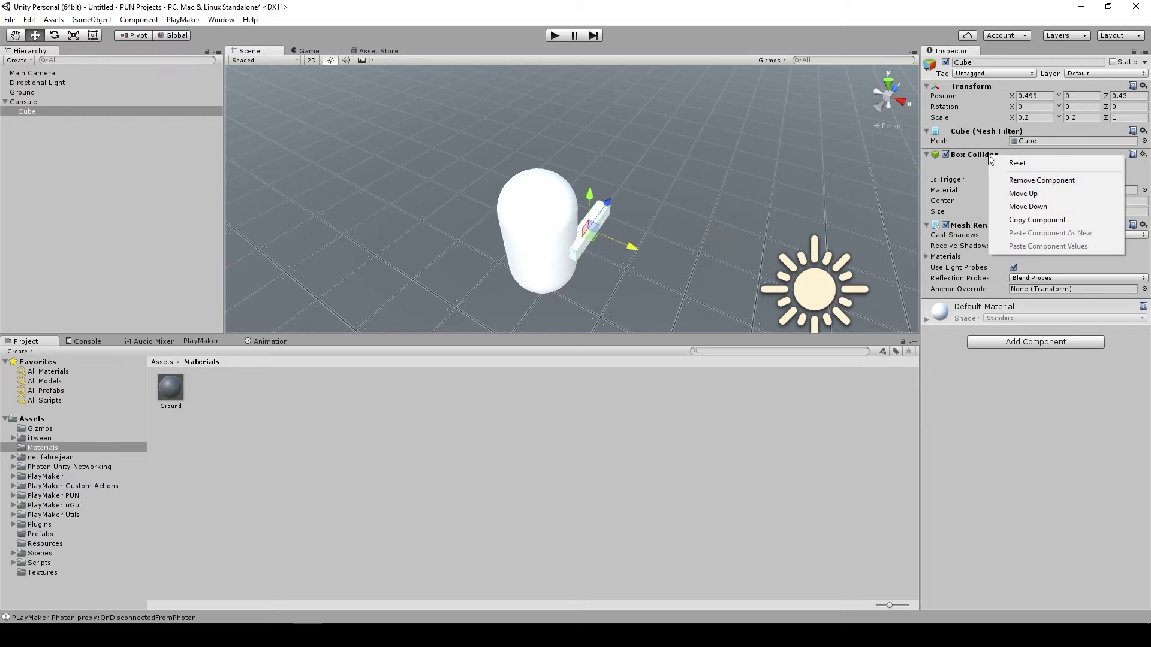
click(1042, 180)
alt+drag(757, 193, 653, 220)
alt+drag(444, 204, 599, 192)
- Rename the cube to 'Player' and give it the Player tag
click(1013, 62)
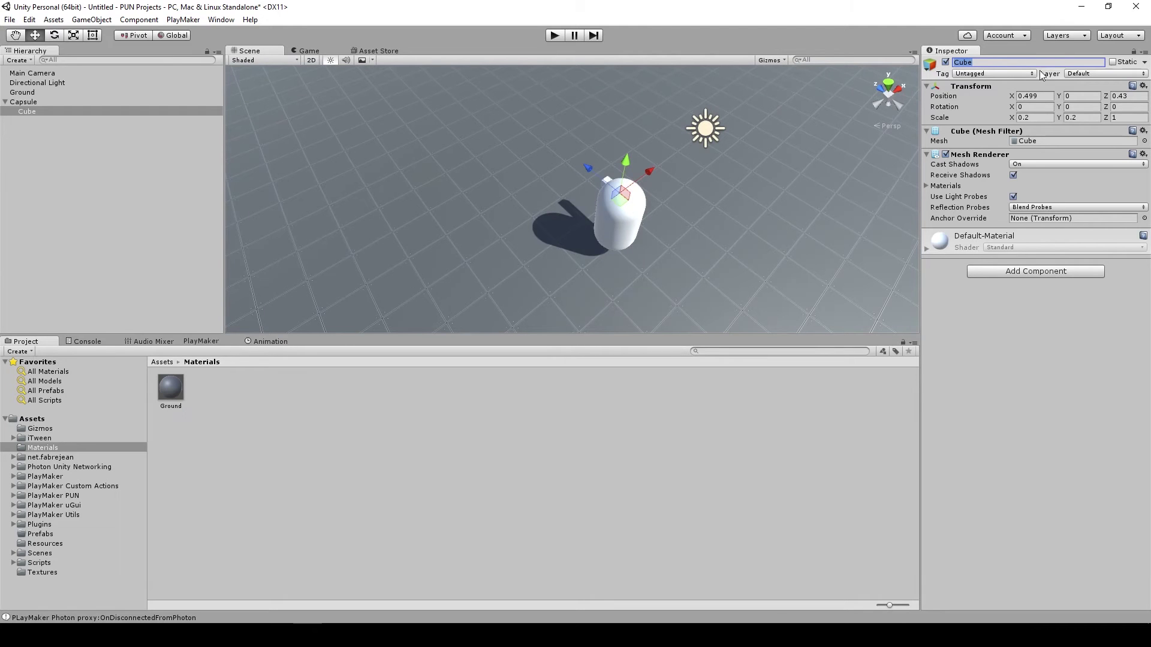
text(Player)
key(Return)
click(997, 74)
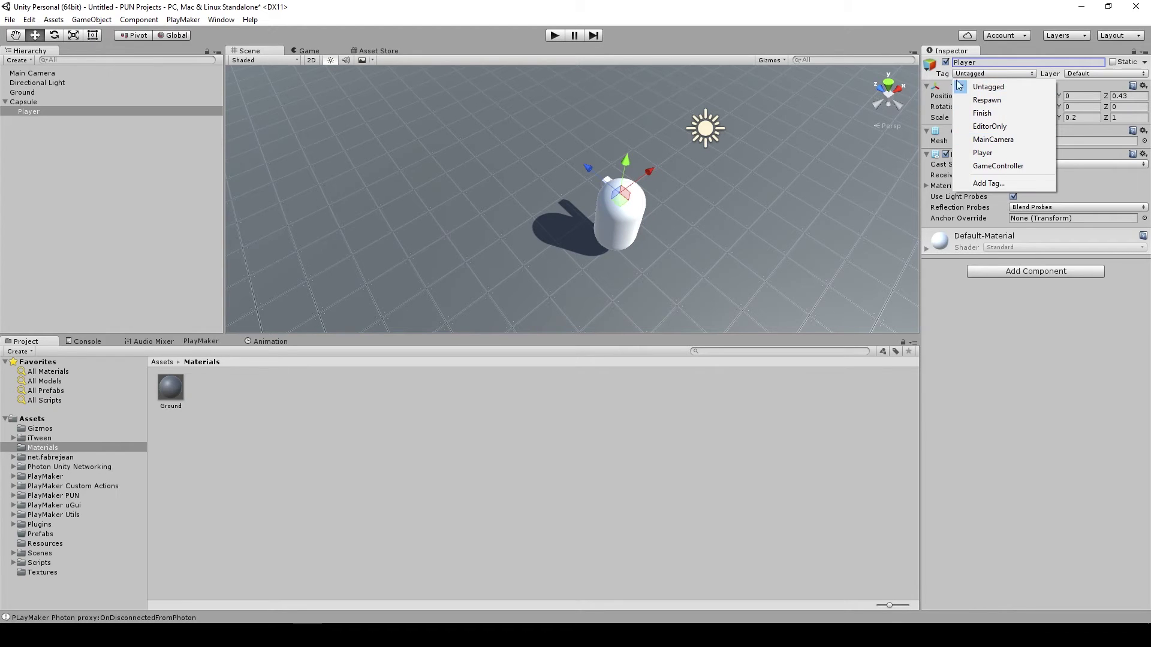
click(983, 153)
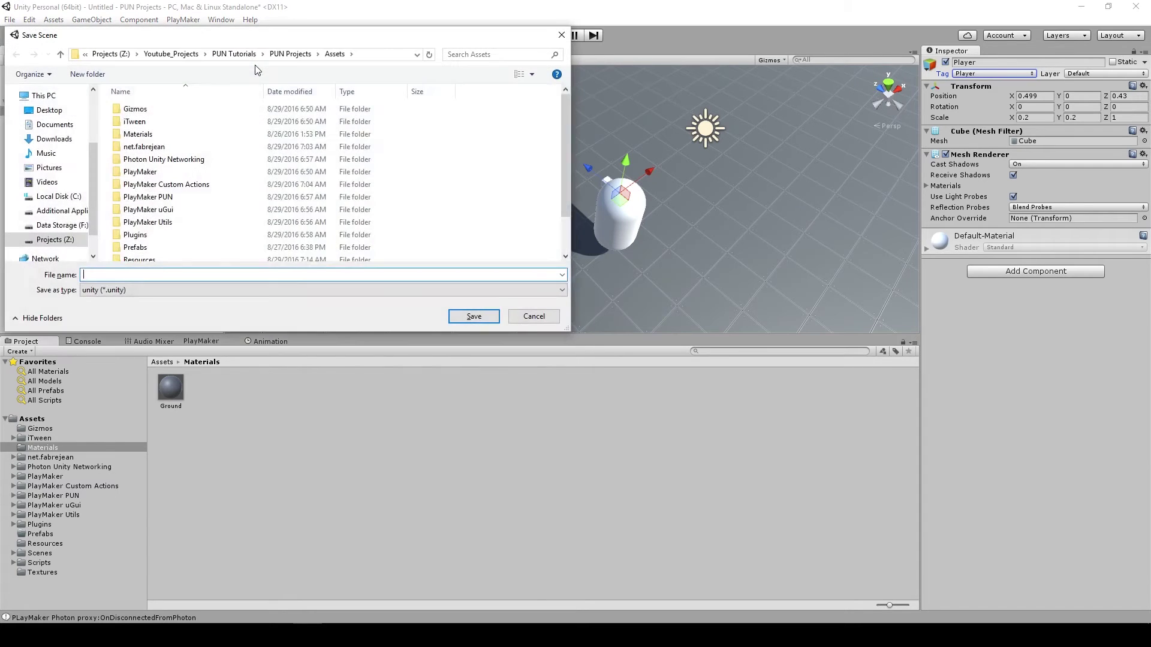
- Save the scene as PUN_Scenes_Tutorial in Assets/Scenes
scroll(249, 225, down, 1)
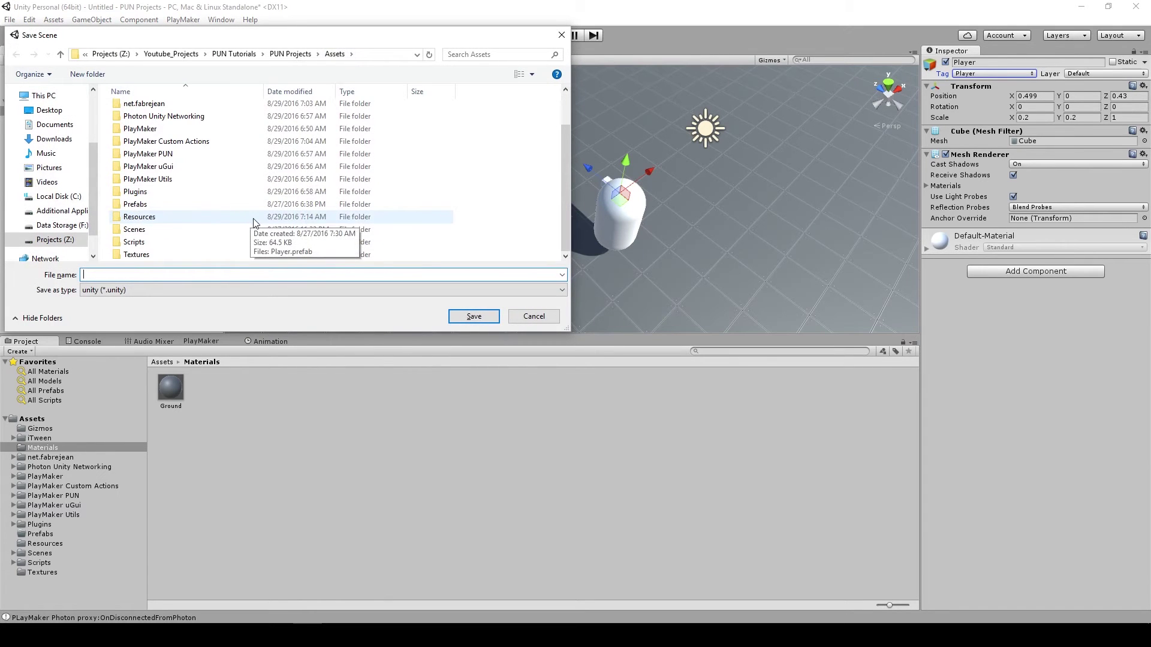
double_click(145, 233)
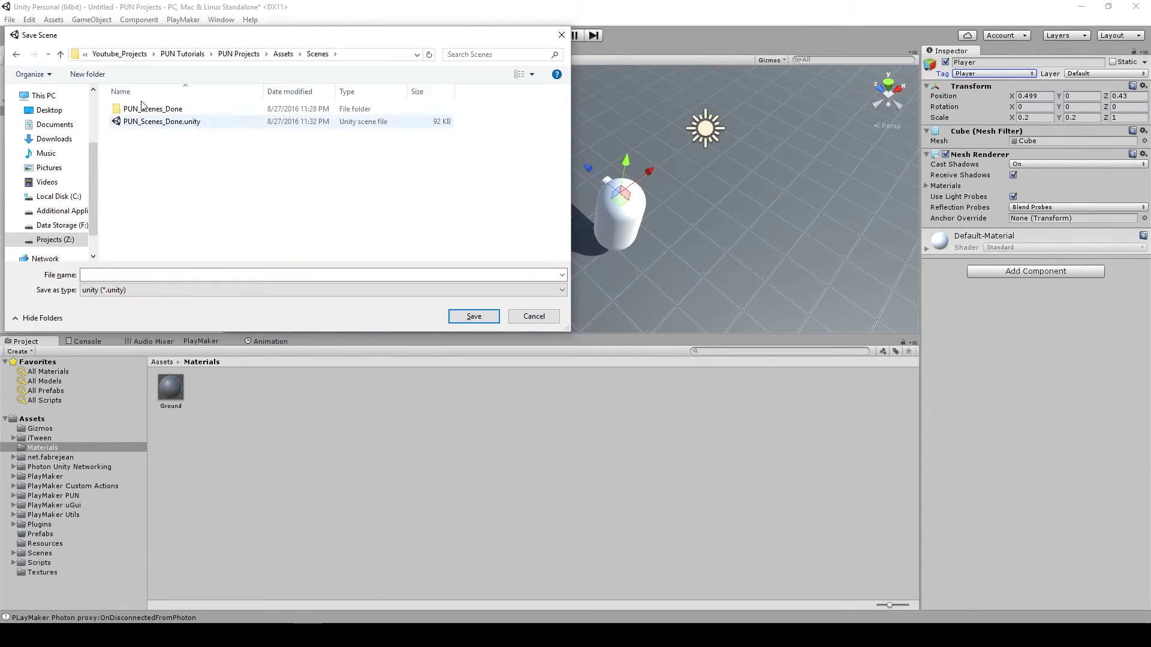
click(130, 275)
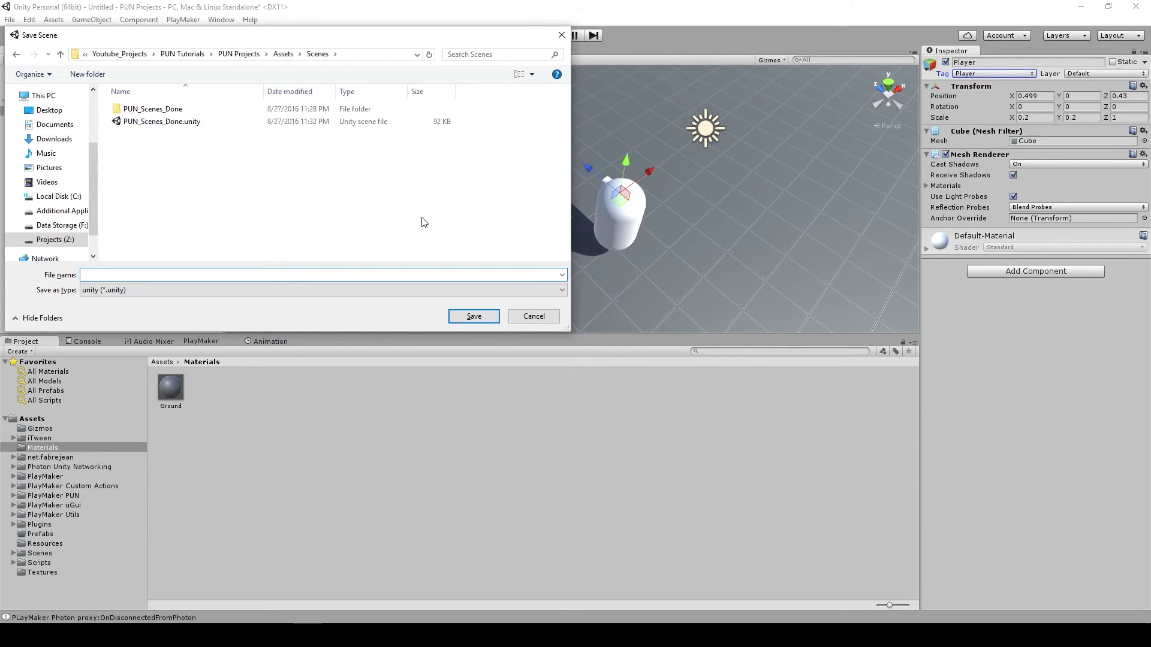
text(PUN_Sc)
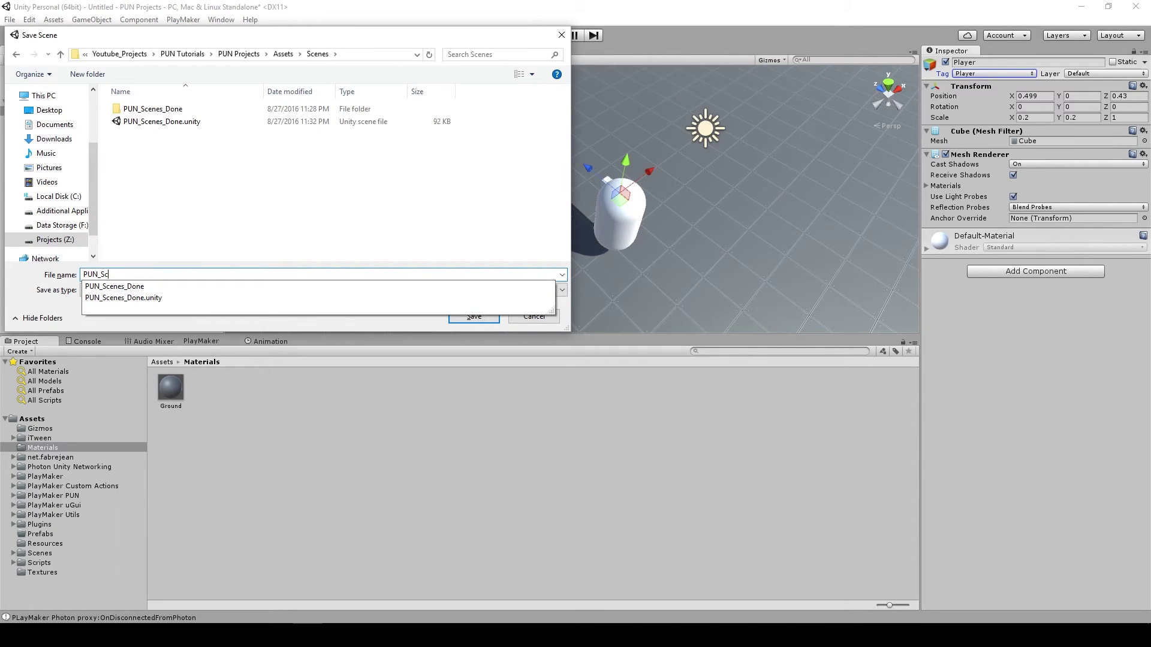
text(enes_Tutorial)
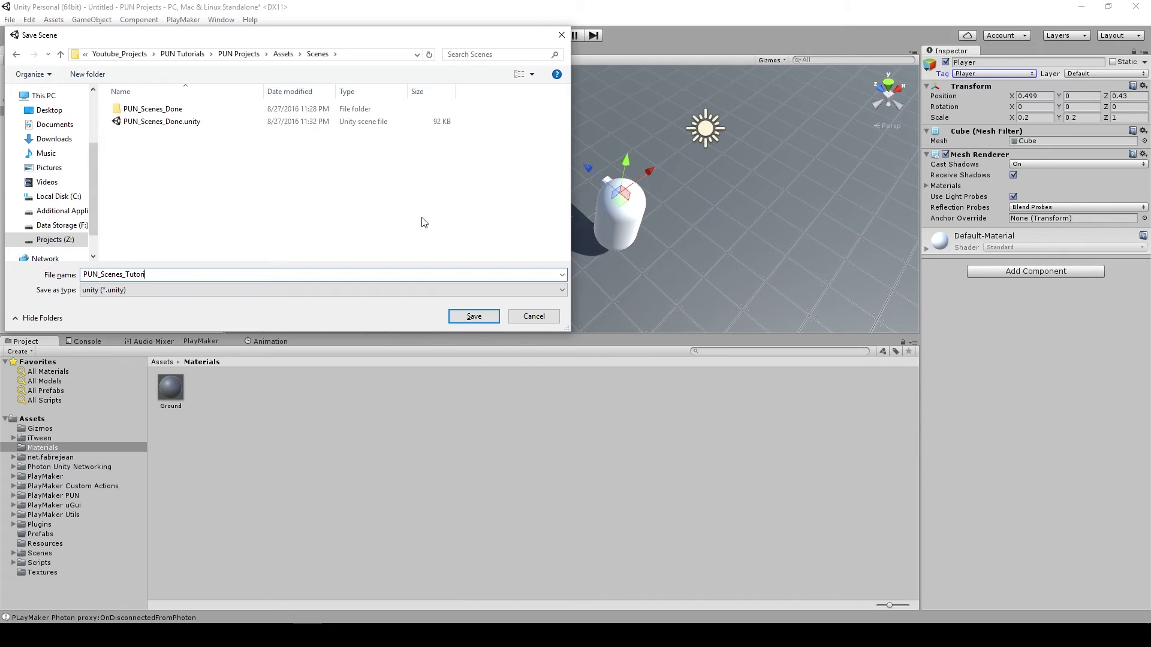
key(Return)
alt+drag(422, 217, 343, 181)
- In Window > Lighting, turn off Auto generation and build the lightmaps
click(221, 20)
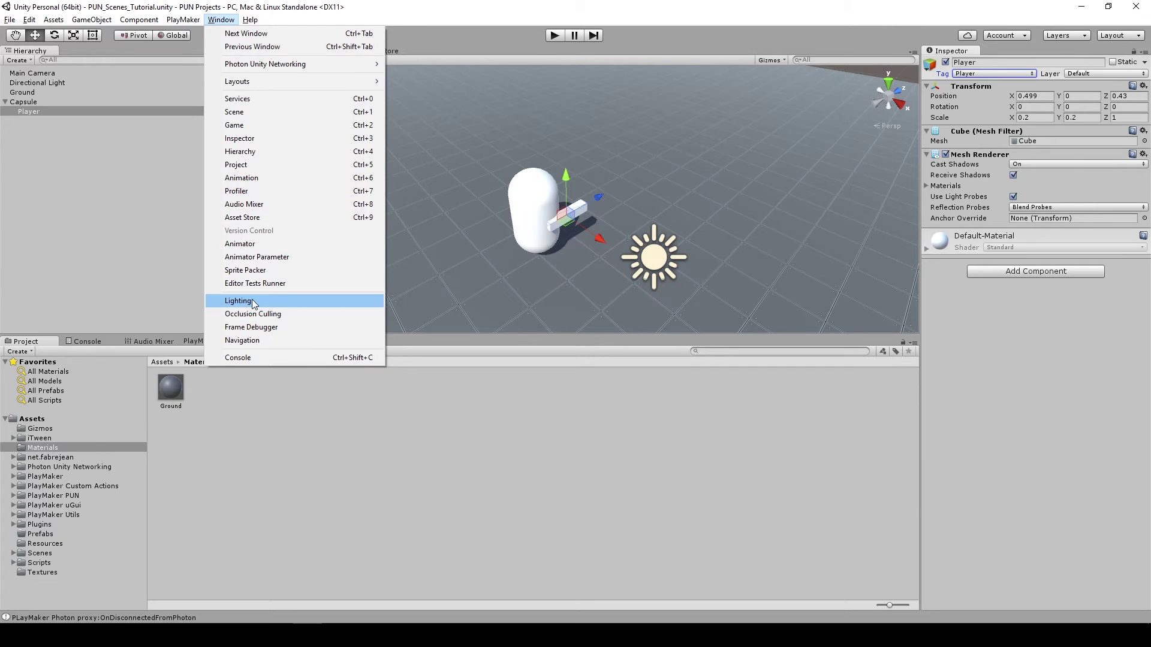
click(826, 158)
drag(831, 41, 858, 51)
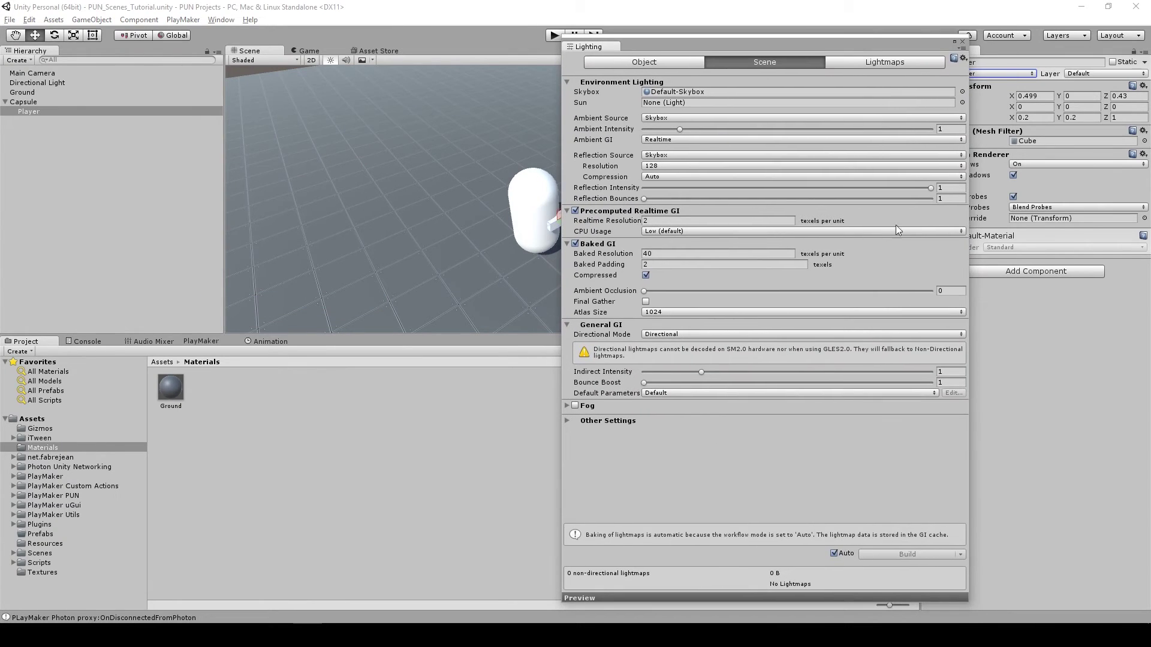
click(833, 553)
click(887, 553)
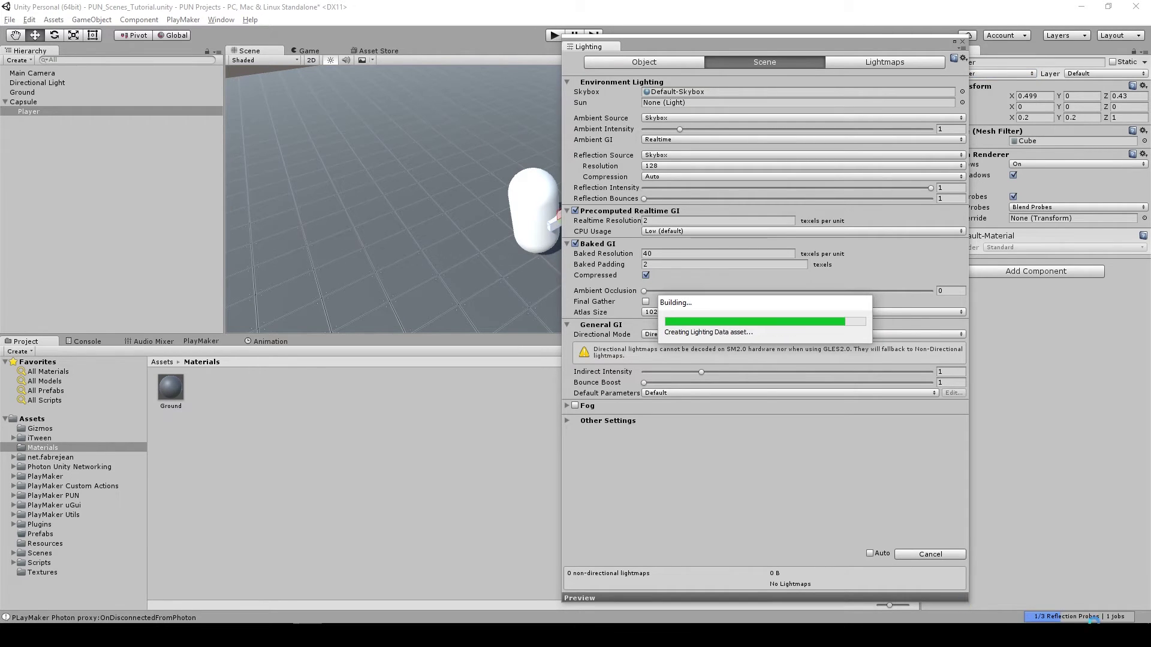
click(961, 41)
alt+drag(620, 177, 685, 231)
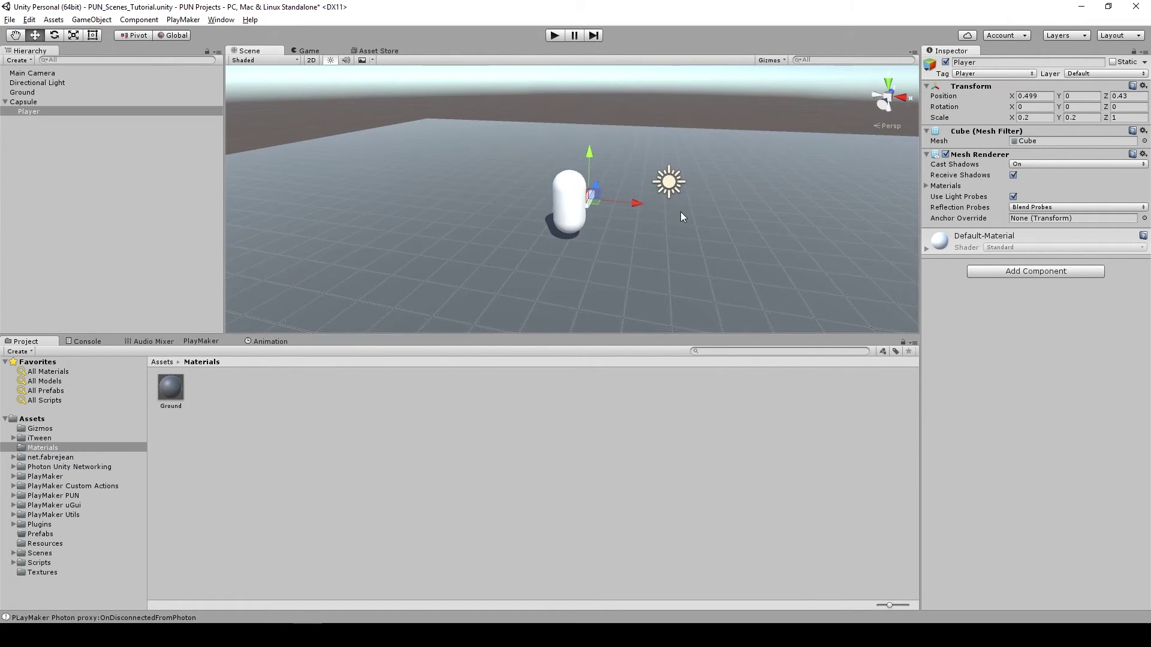
- Add a new PlayMaker FSM to the Capsule and centre its START and State 1 nodes
alt+drag(503, 195, 567, 241)
alt+drag(473, 184, 486, 206)
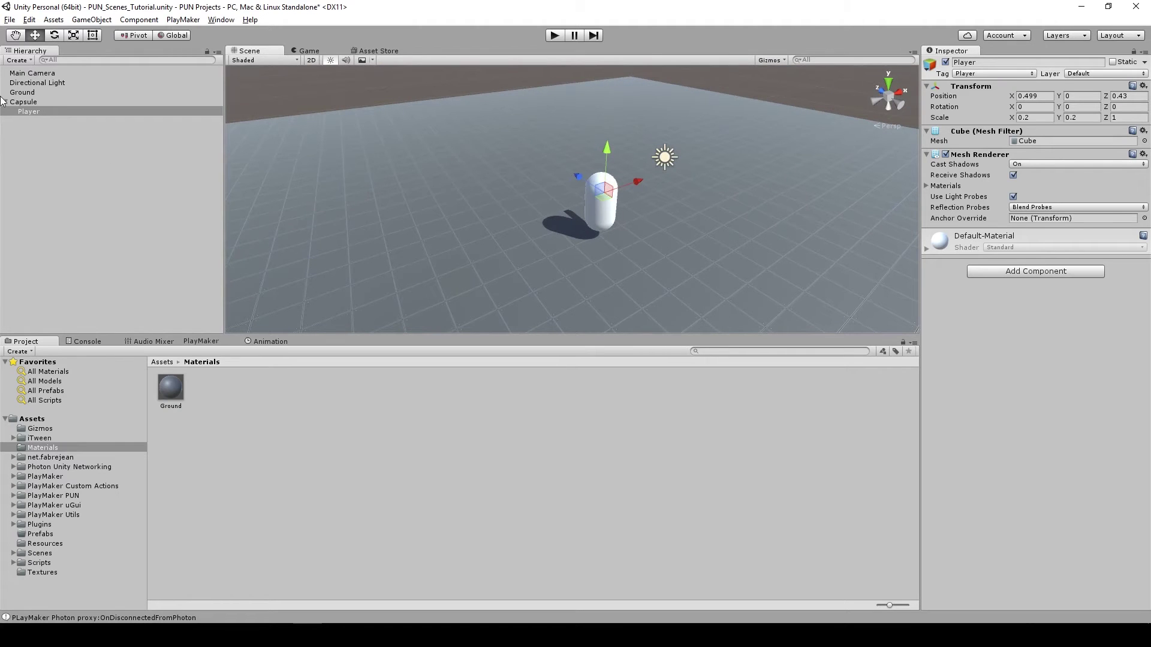
click(23, 102)
click(201, 341)
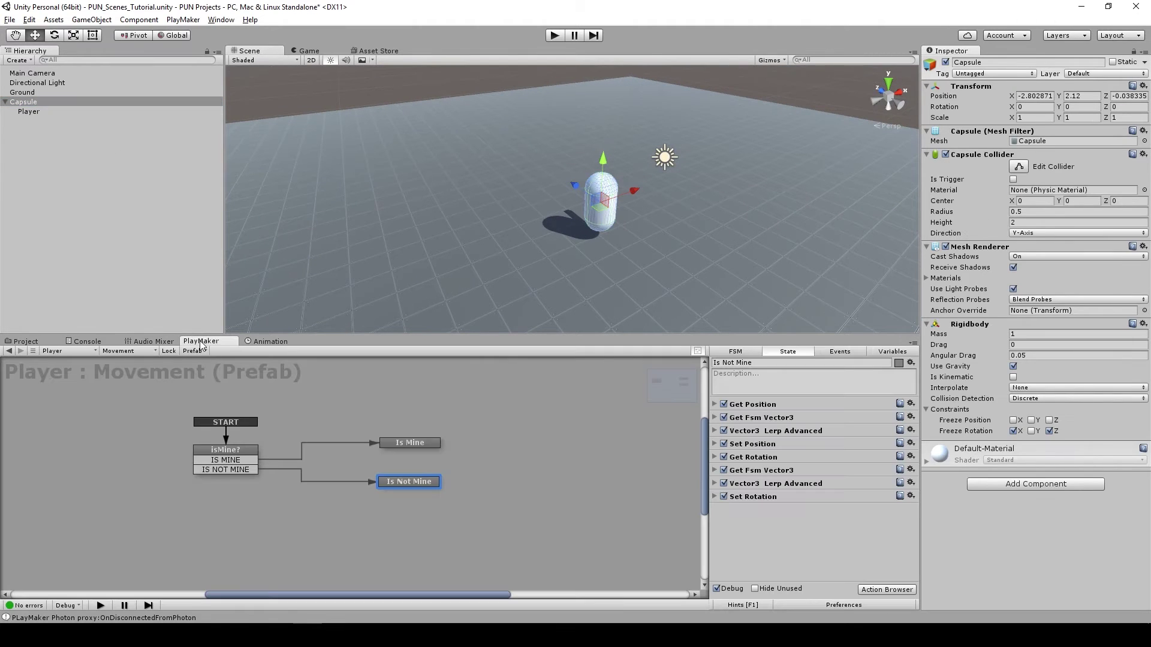
click(42, 242)
click(20, 102)
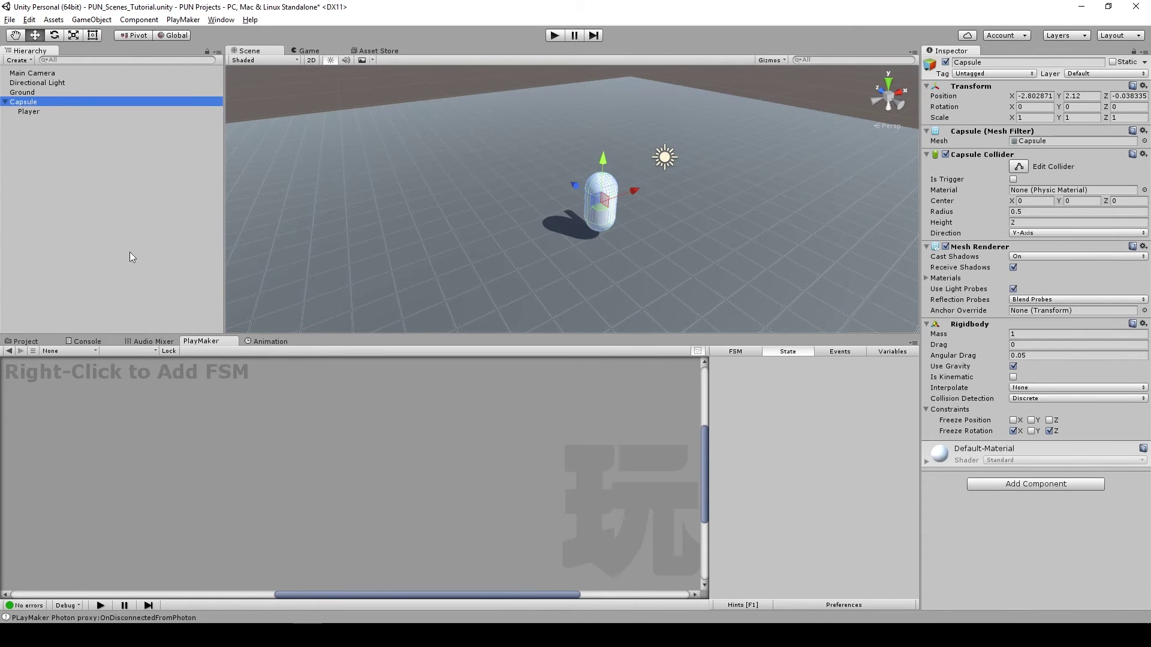
right_click(182, 432)
click(210, 442)
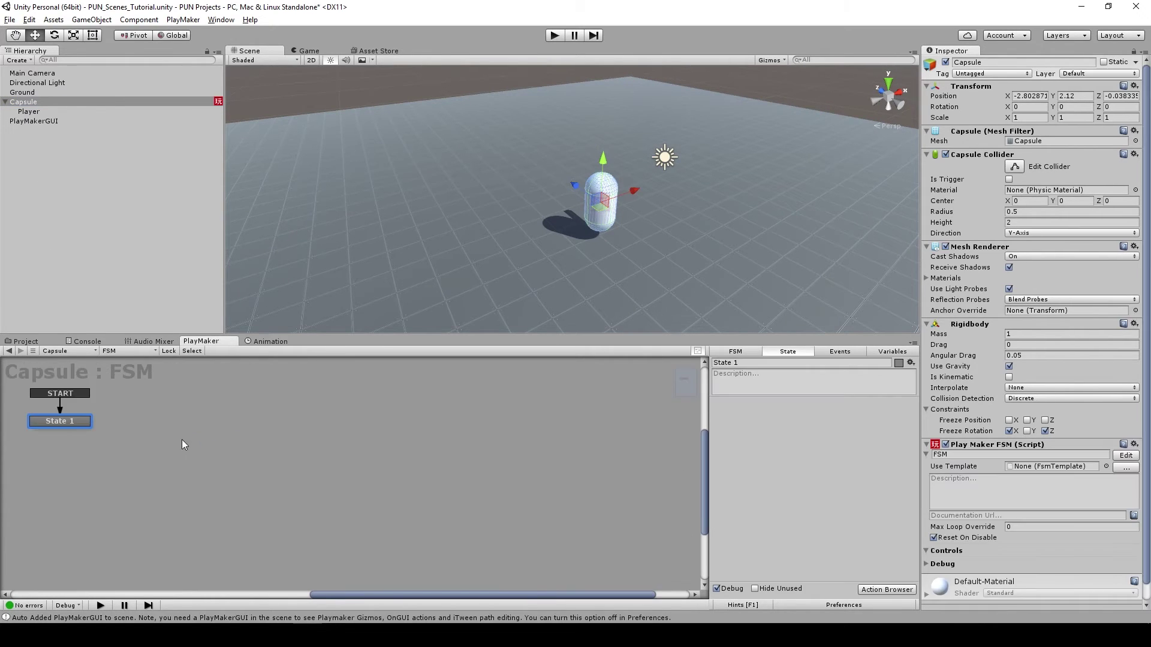
drag(77, 422, 339, 463)
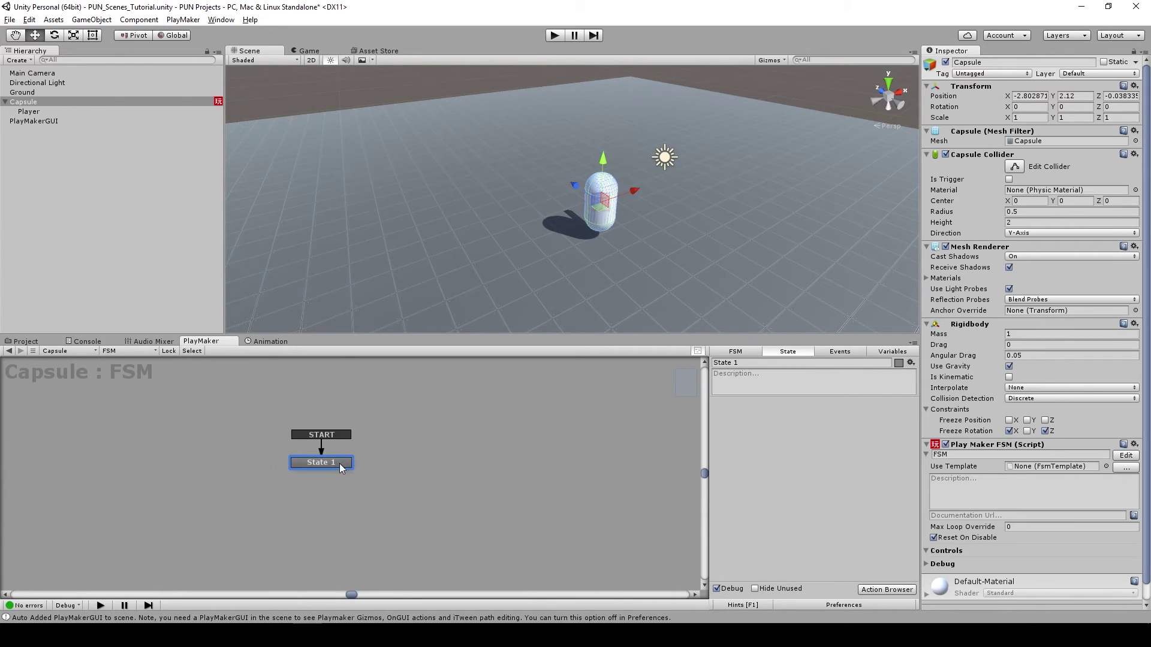
- Rename the FSM to 'Movement' in its settings
click(754, 353)
click(756, 362)
text(P)
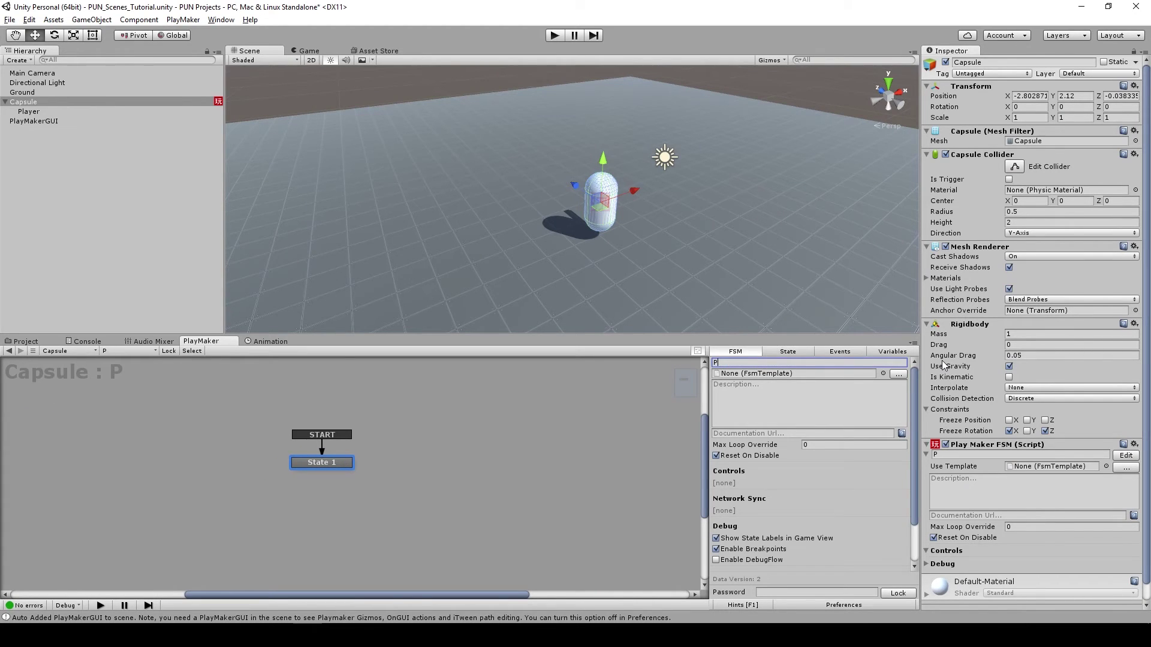
key(BackSpace)
text(Movement)
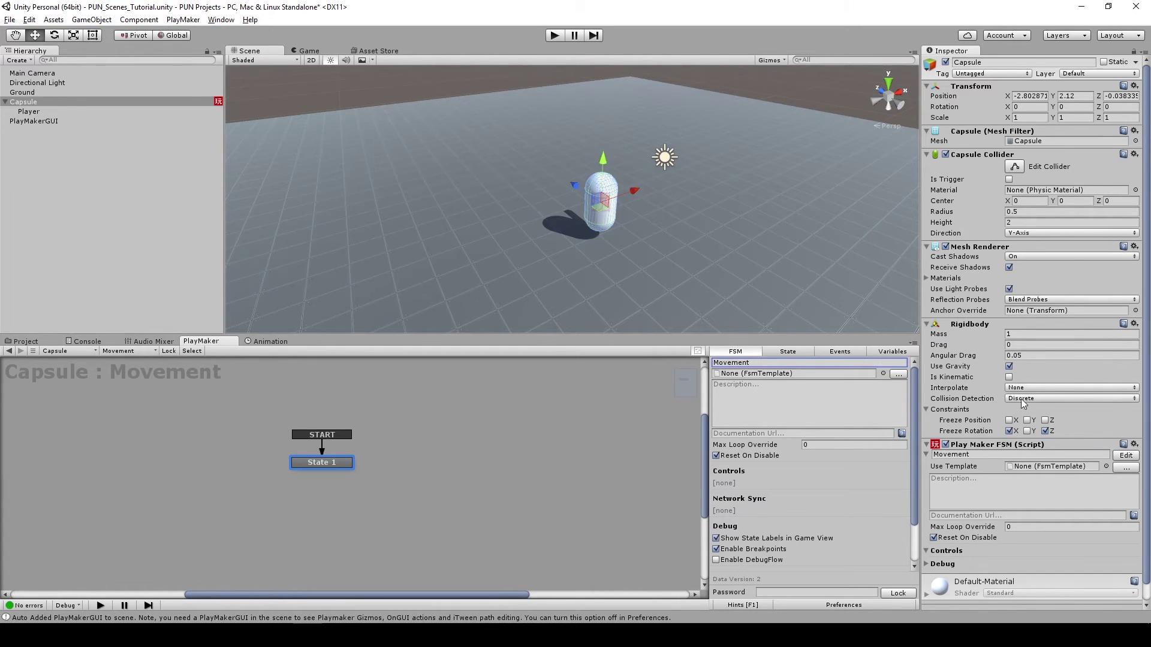
click(795, 351)
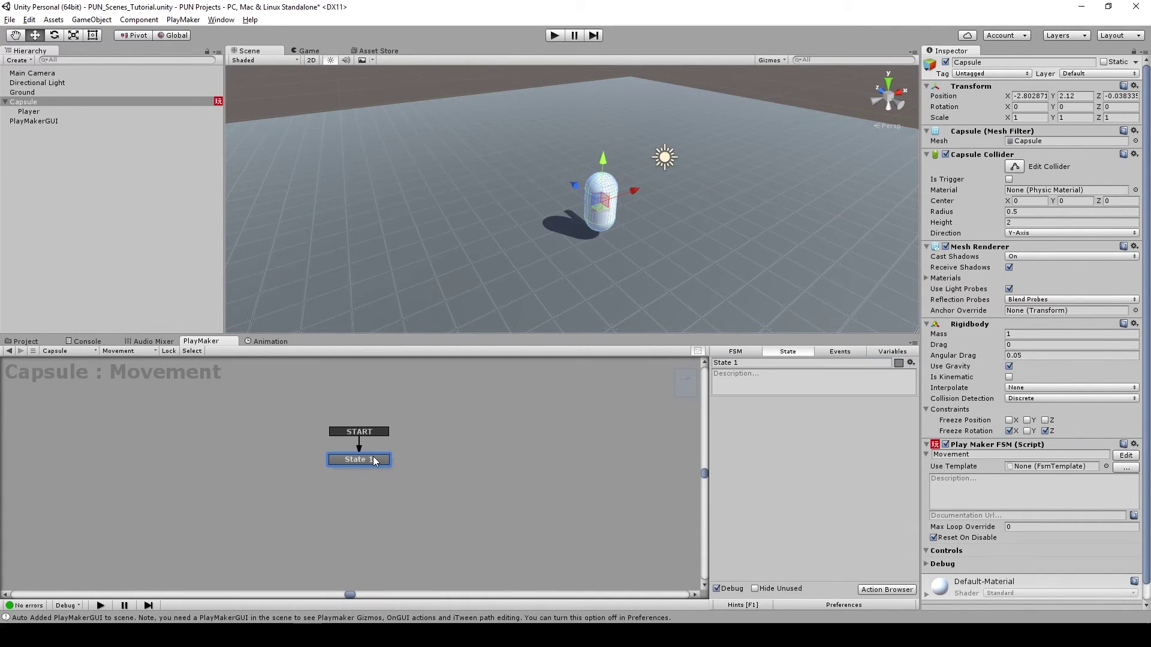
- Add a Get Axis Vector action to State 1
click(886, 590)
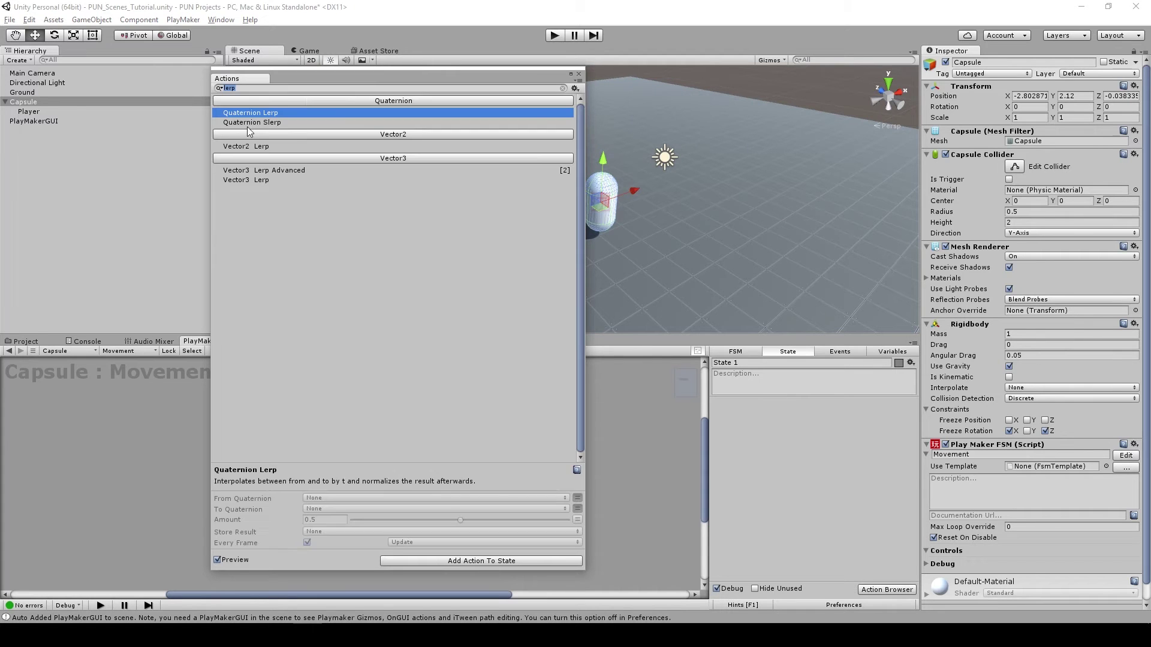
text(get vecto)
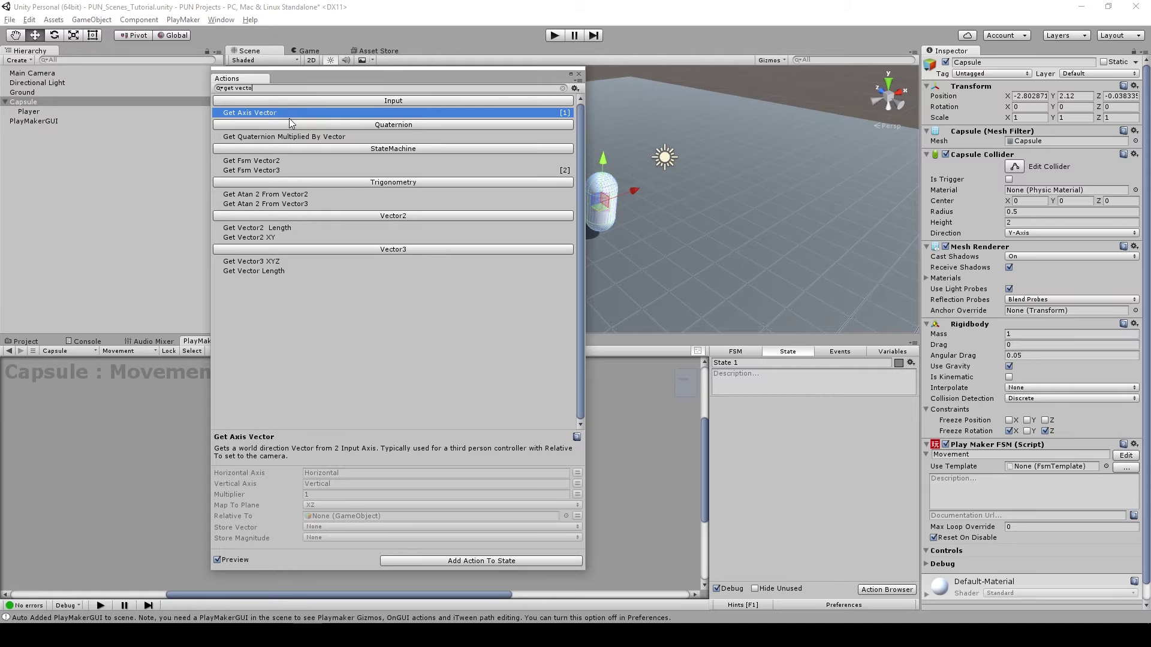
double_click(294, 114)
click(579, 73)
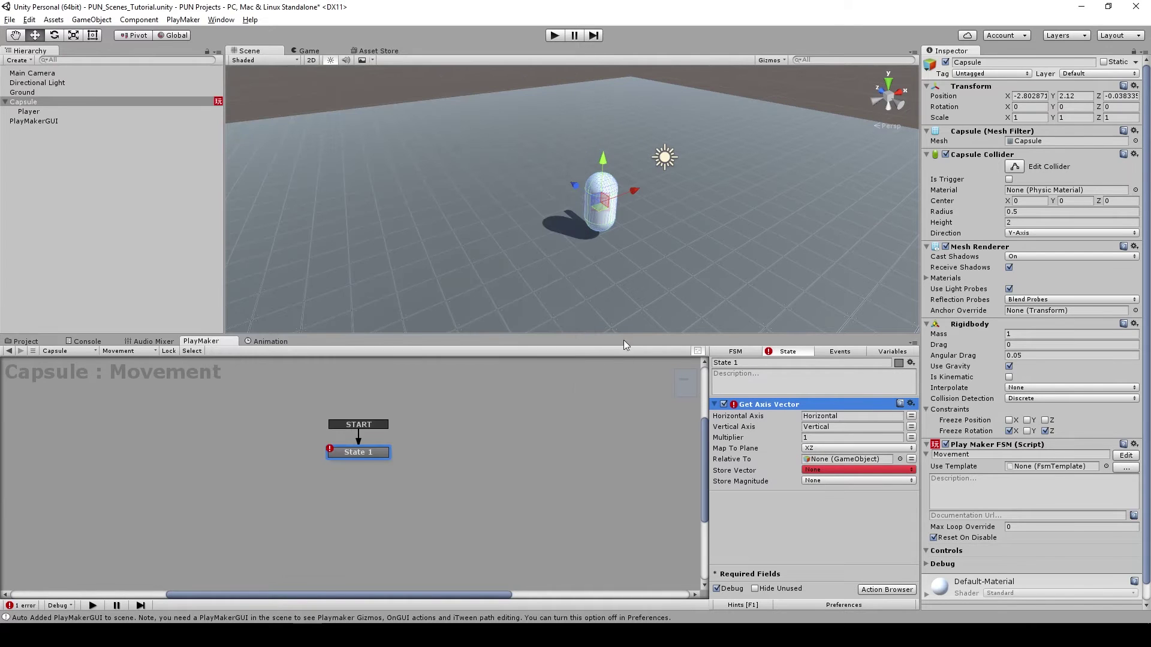
- Store Get Axis Vector in a new 'Axis vector' variable and set Multiplier to 5
click(829, 470)
click(846, 501)
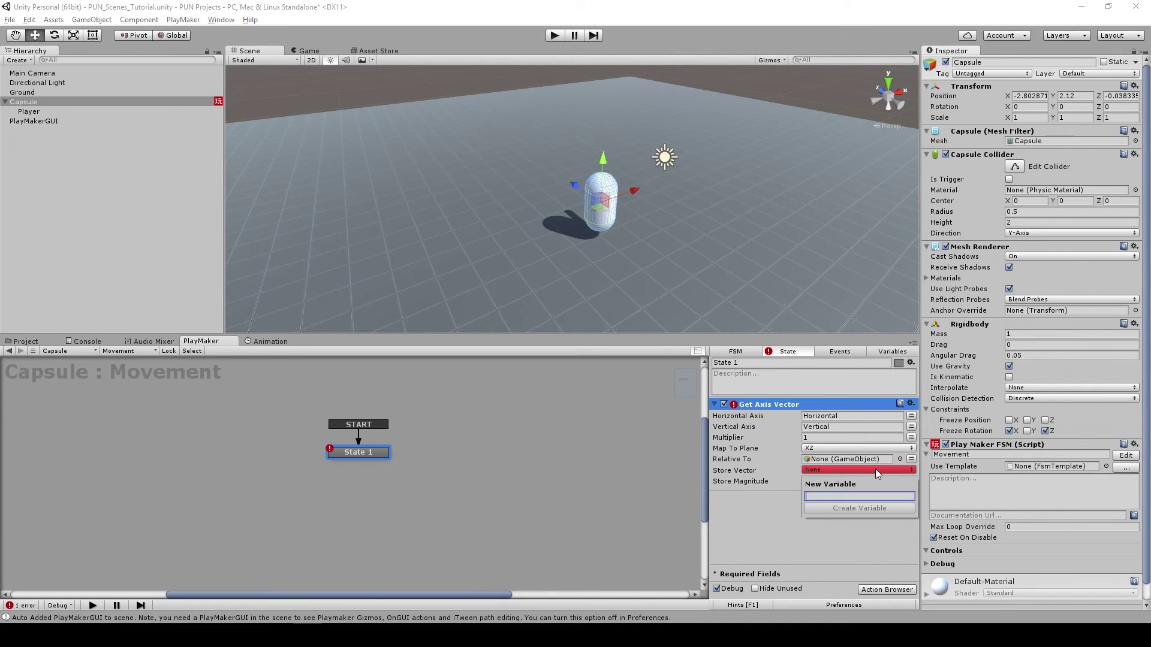
text(Axis)
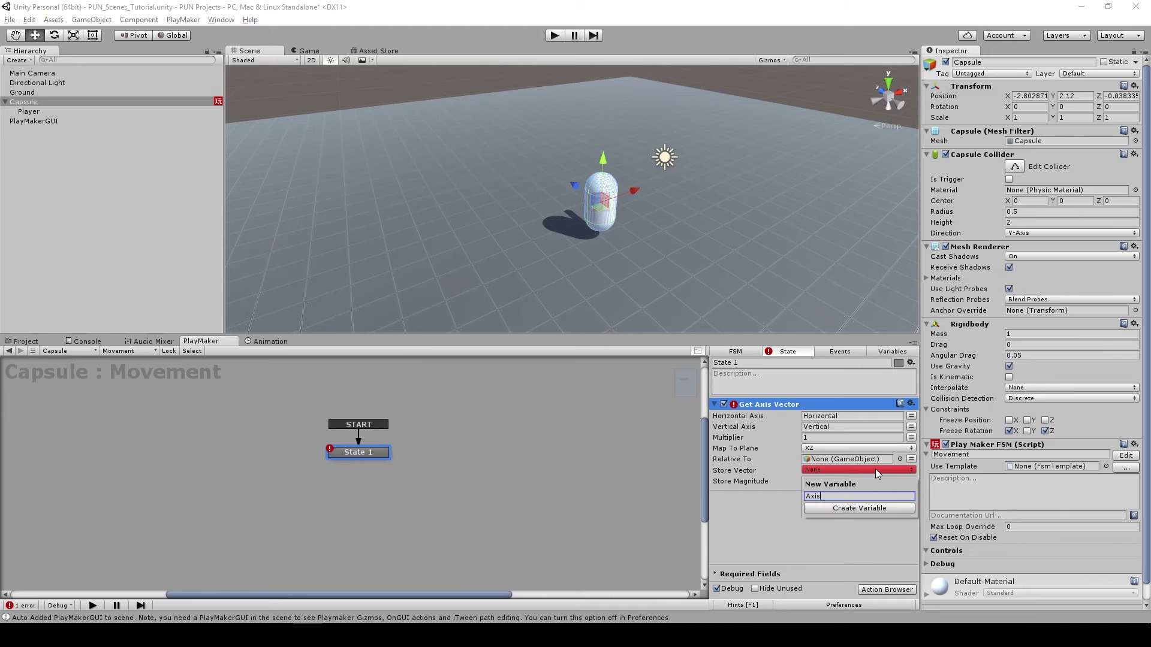
text( vector)
key(Return)
click(822, 438)
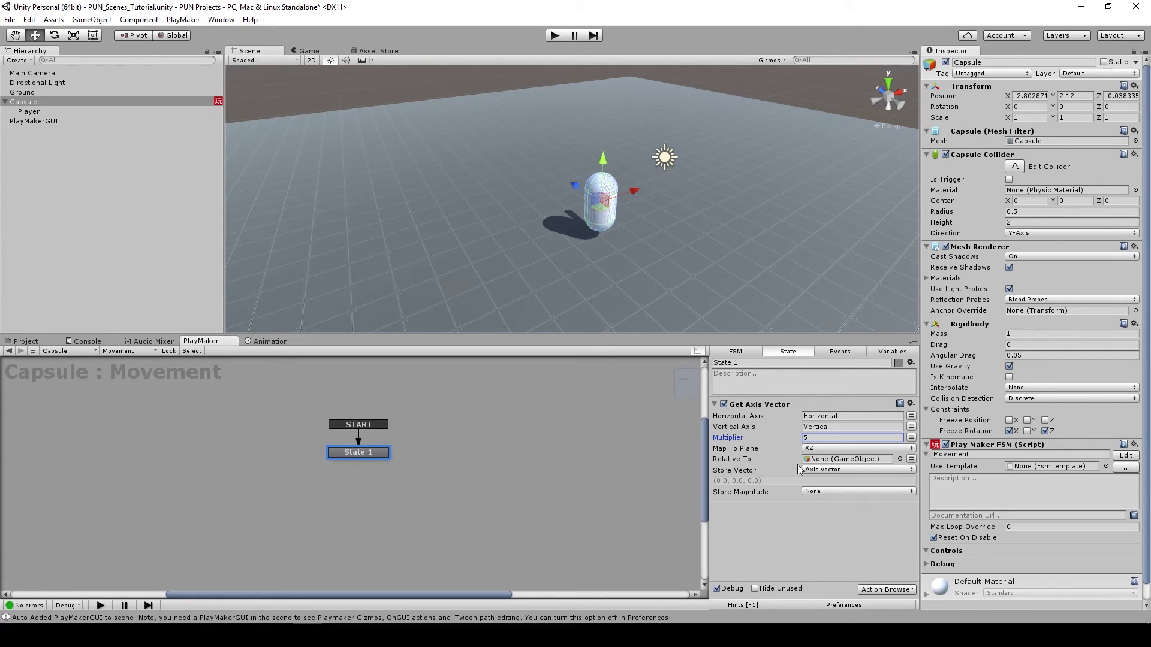
click(887, 590)
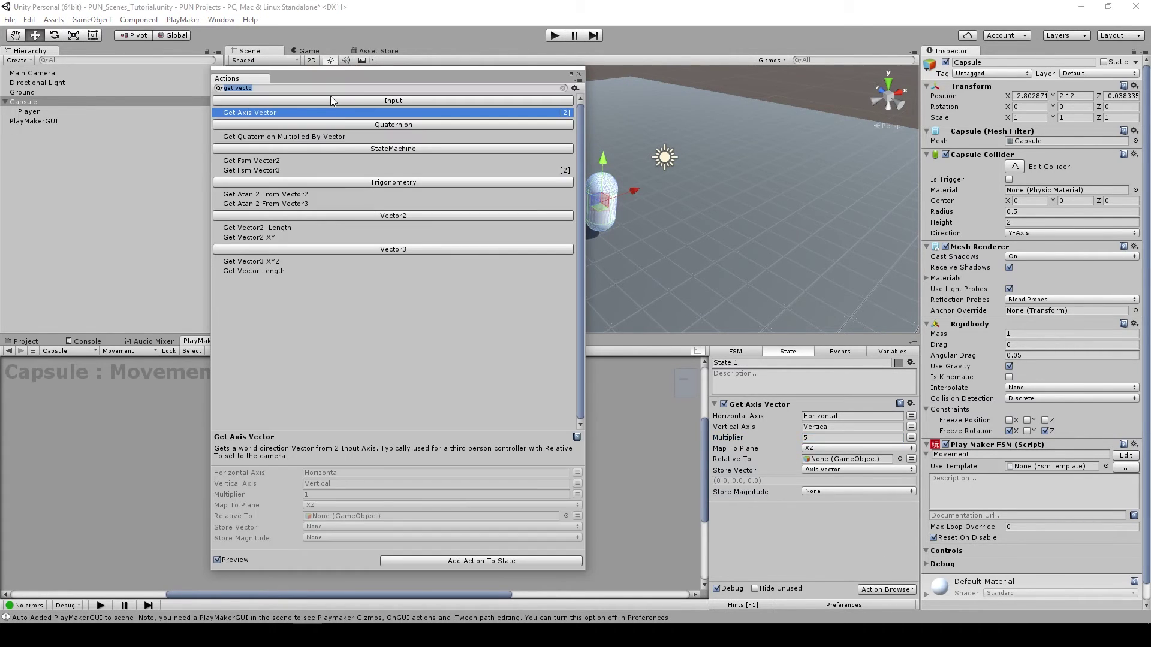
- Add a Get Velocity action and place it below Get Axis Vector
text(get velo)
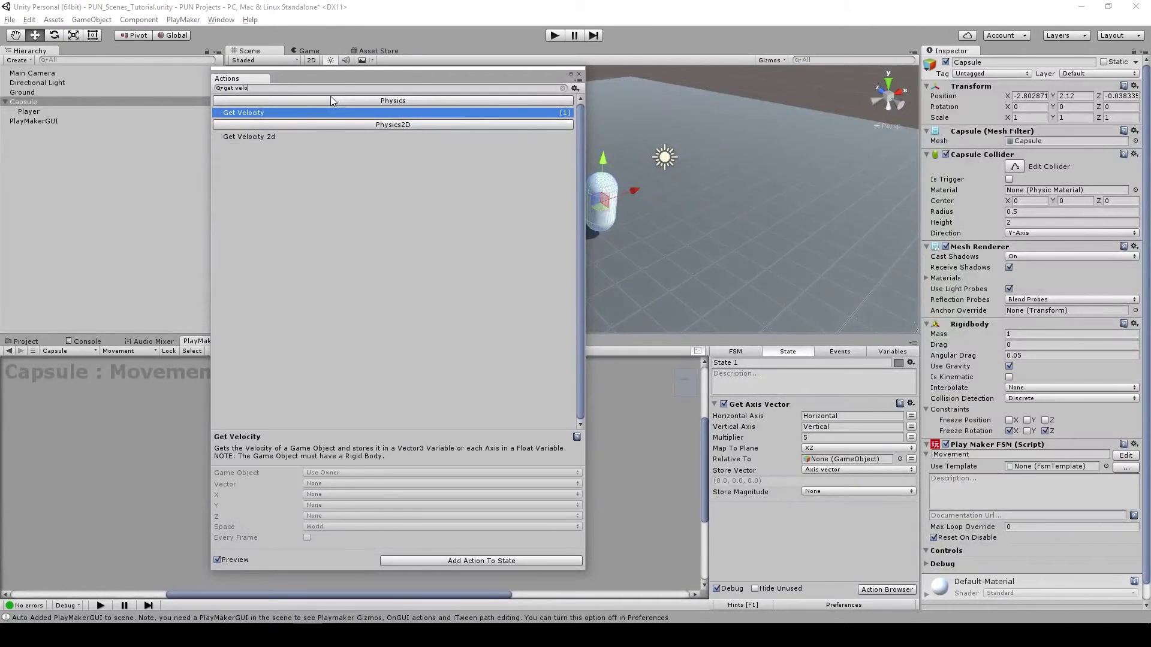
double_click(264, 113)
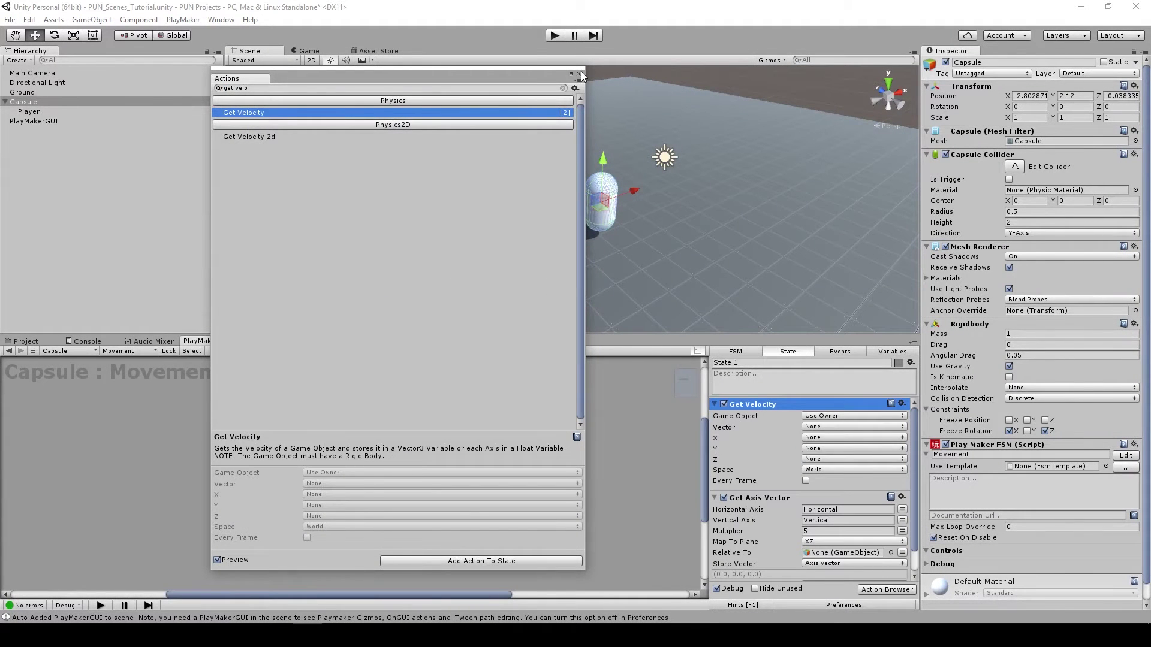
click(579, 74)
click(719, 406)
drag(781, 405, 782, 523)
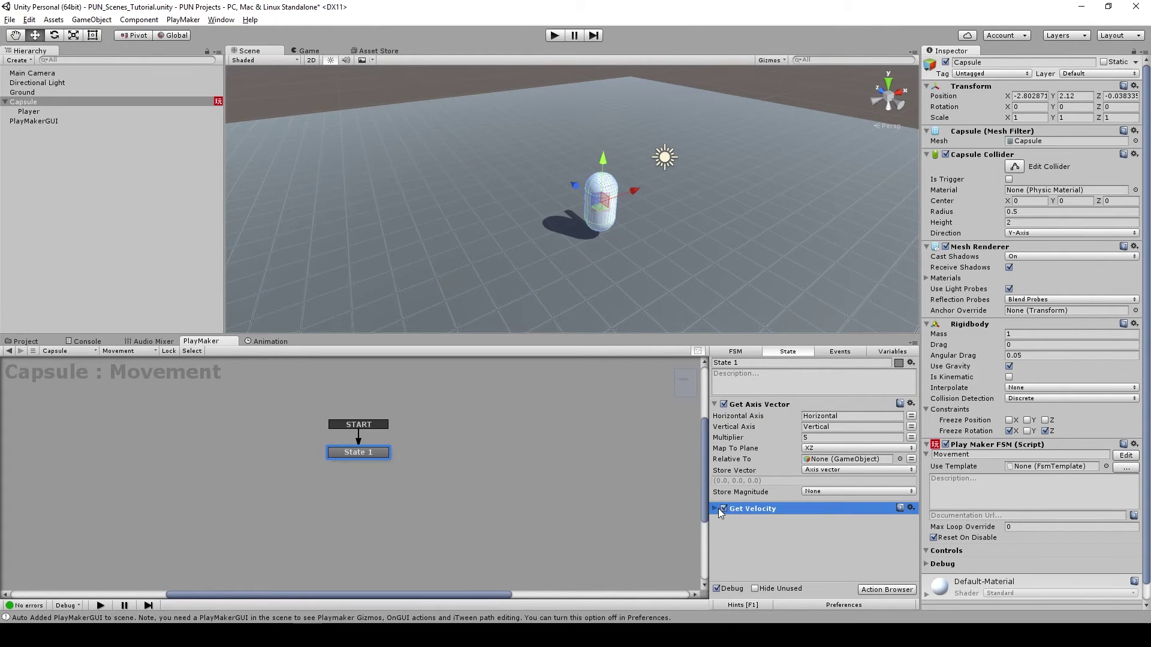
- Store Get Velocity's Y value in a new 'Y Speed' variable
click(720, 509)
click(814, 527)
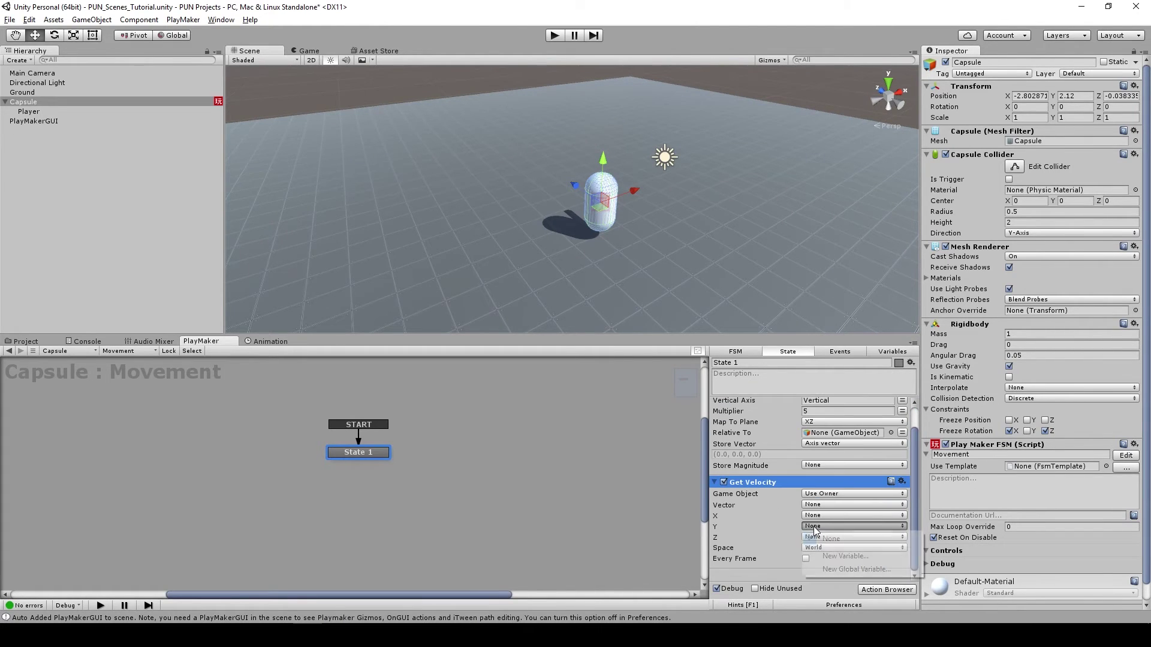
click(844, 556)
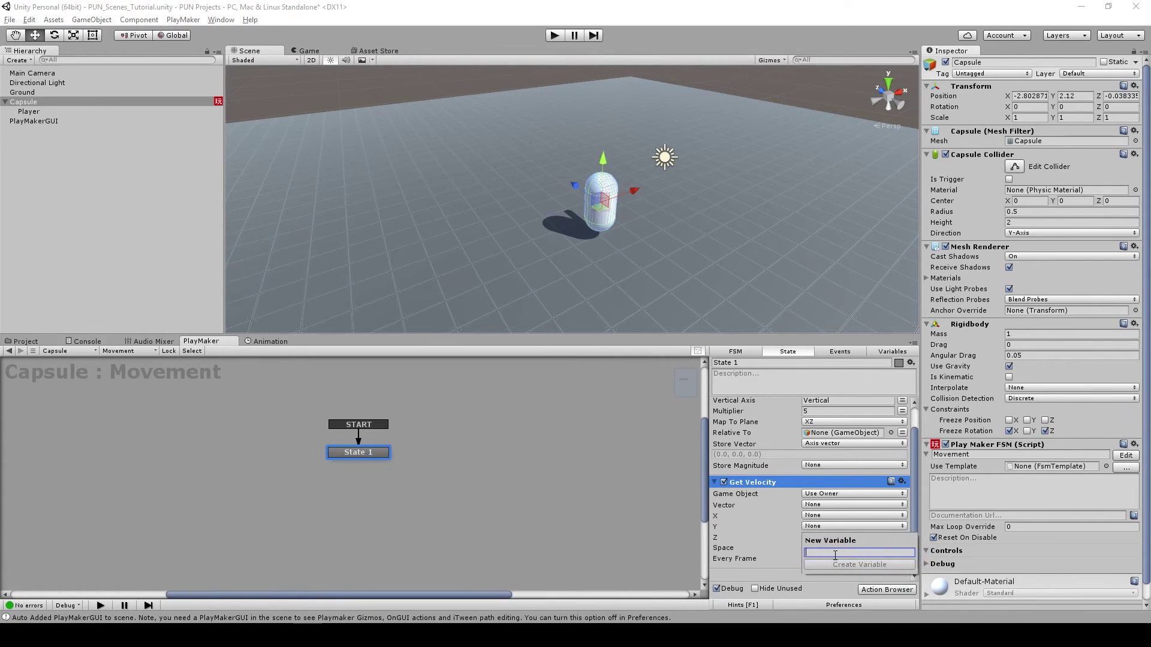
text(Y S)
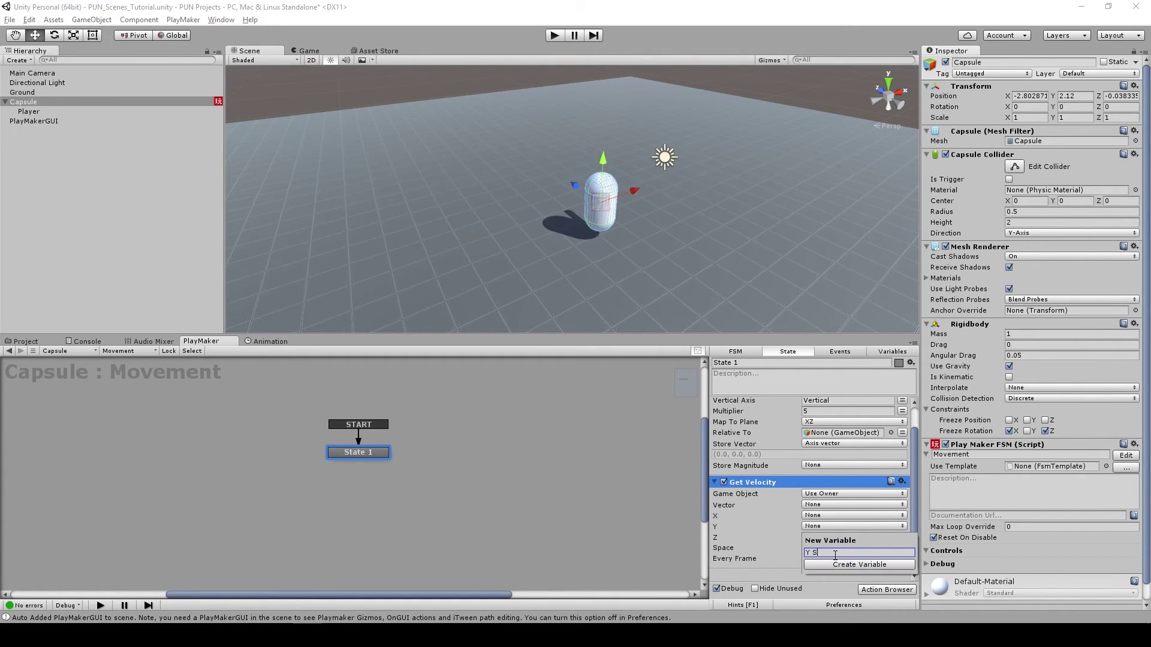
text(peed)
click(836, 564)
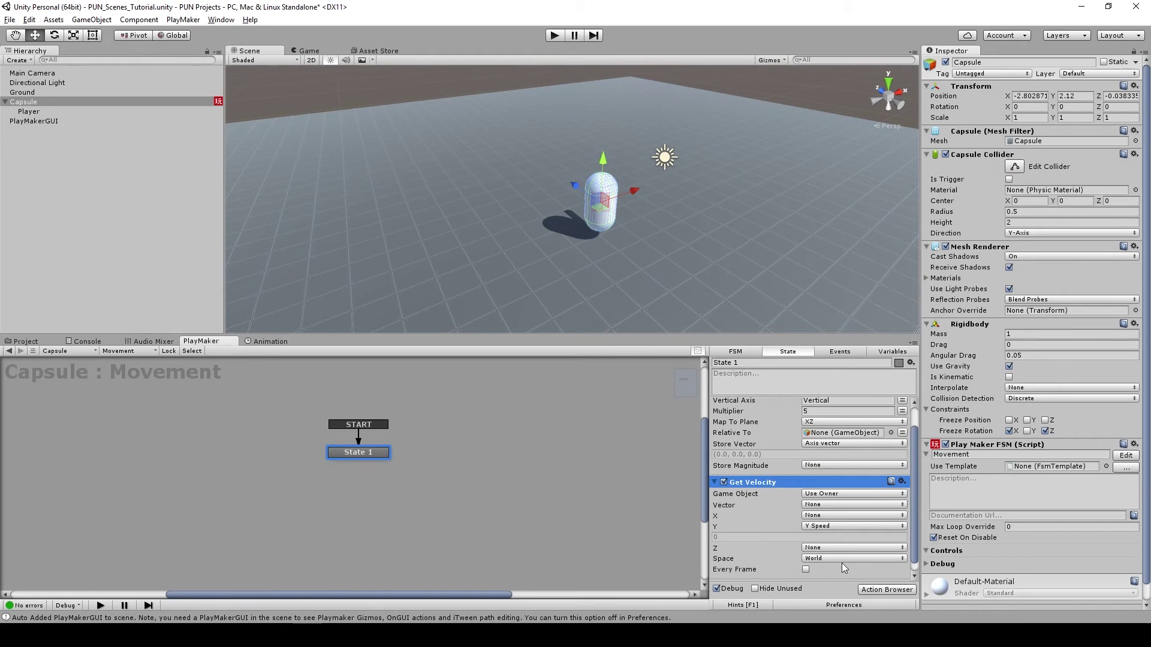
click(715, 483)
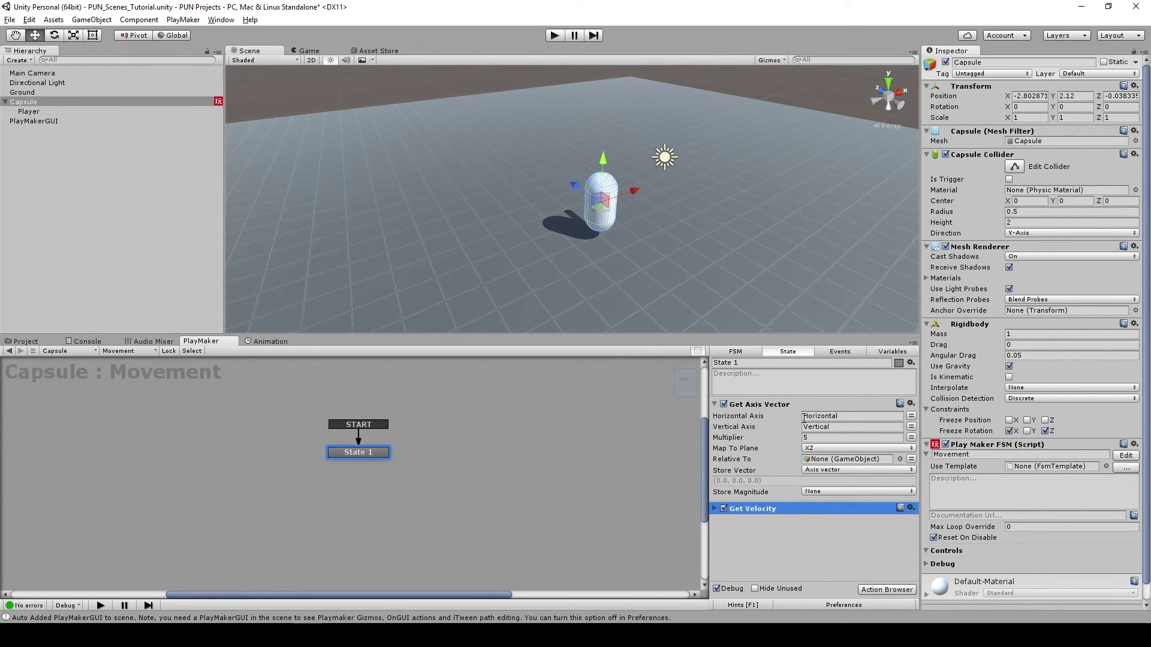
- Review Get Velocity's settings, then collapse both actions
click(719, 509)
scroll(787, 512, down, 2)
scroll(809, 450, up, 2)
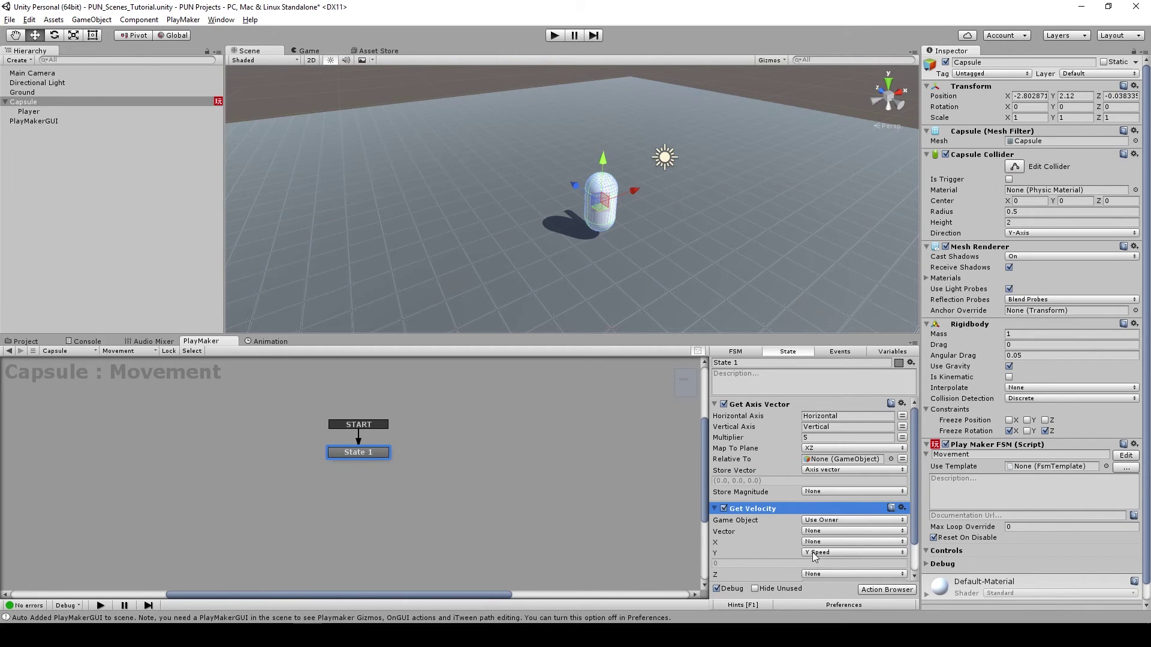
click(714, 509)
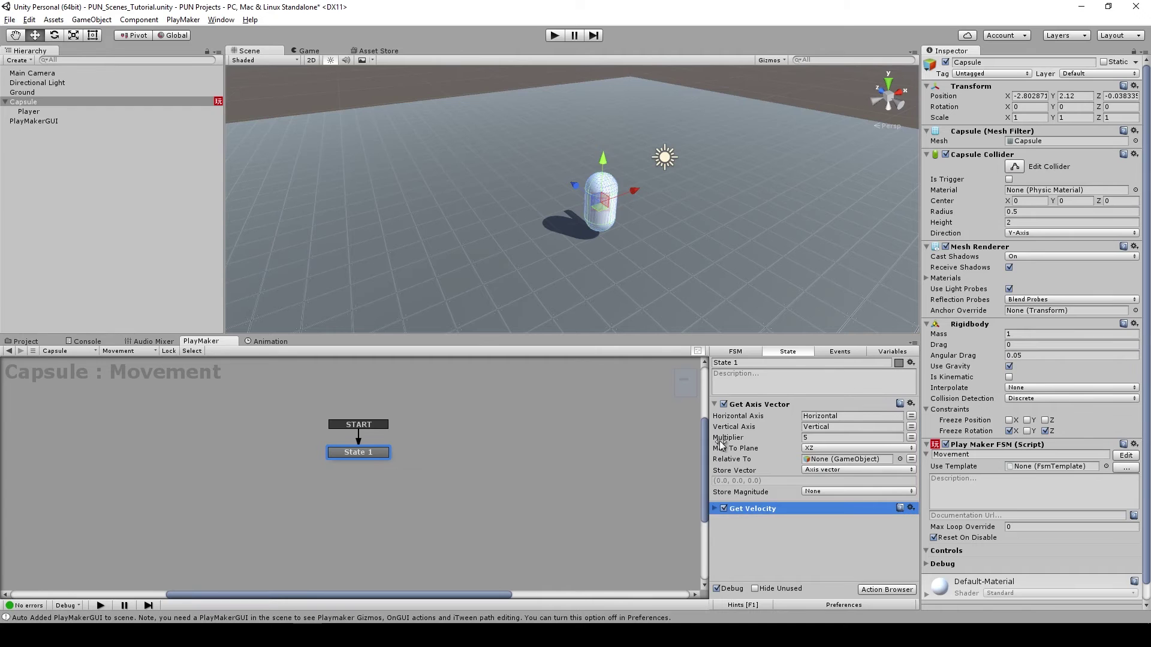
click(715, 404)
click(886, 589)
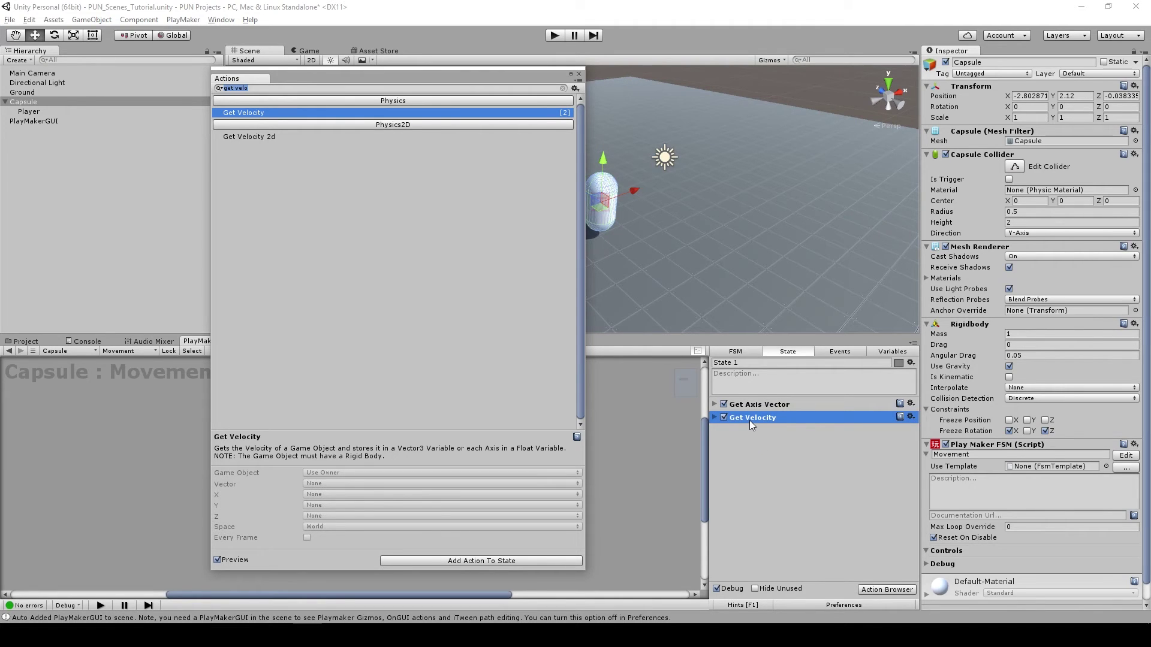
- Search actions for 'set vec' and add Set Vector3 XYZ to State 1
click(262, 88)
drag(262, 88, 219, 88)
text(set vec)
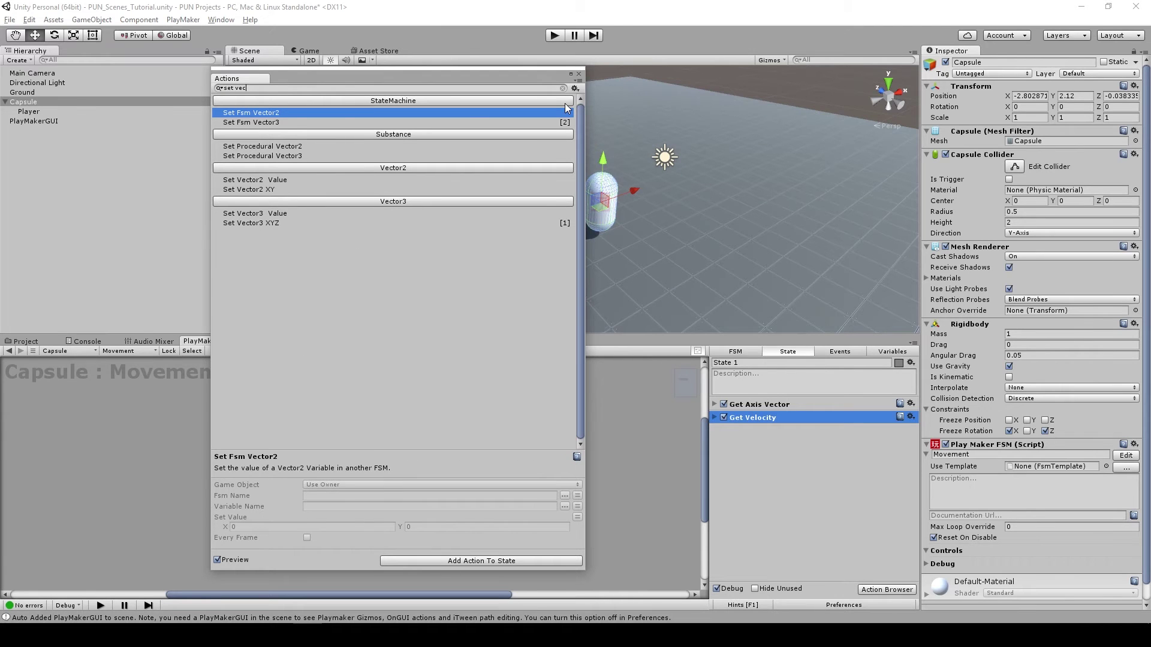
click(255, 223)
click(256, 215)
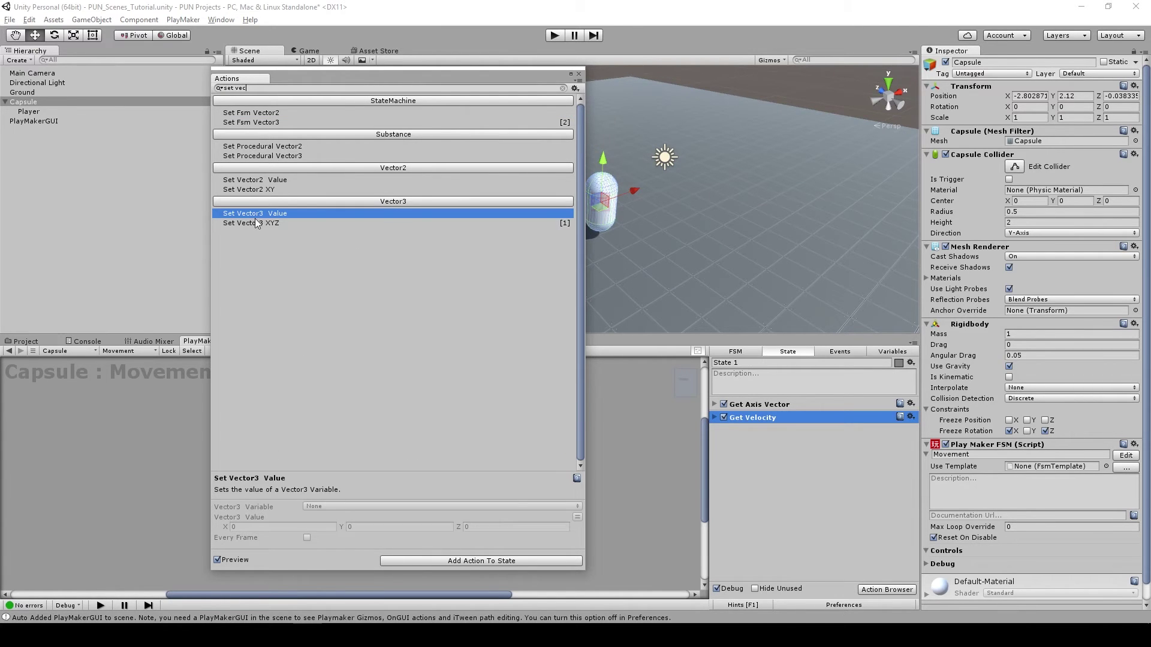
click(256, 225)
double_click(253, 222)
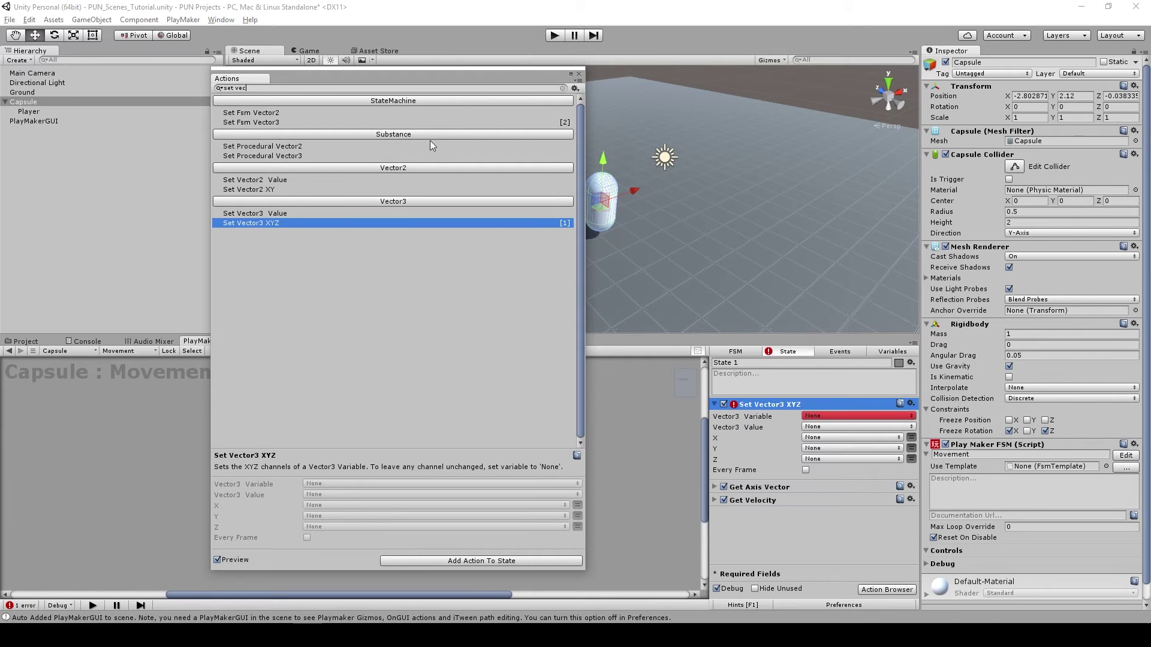
click(579, 74)
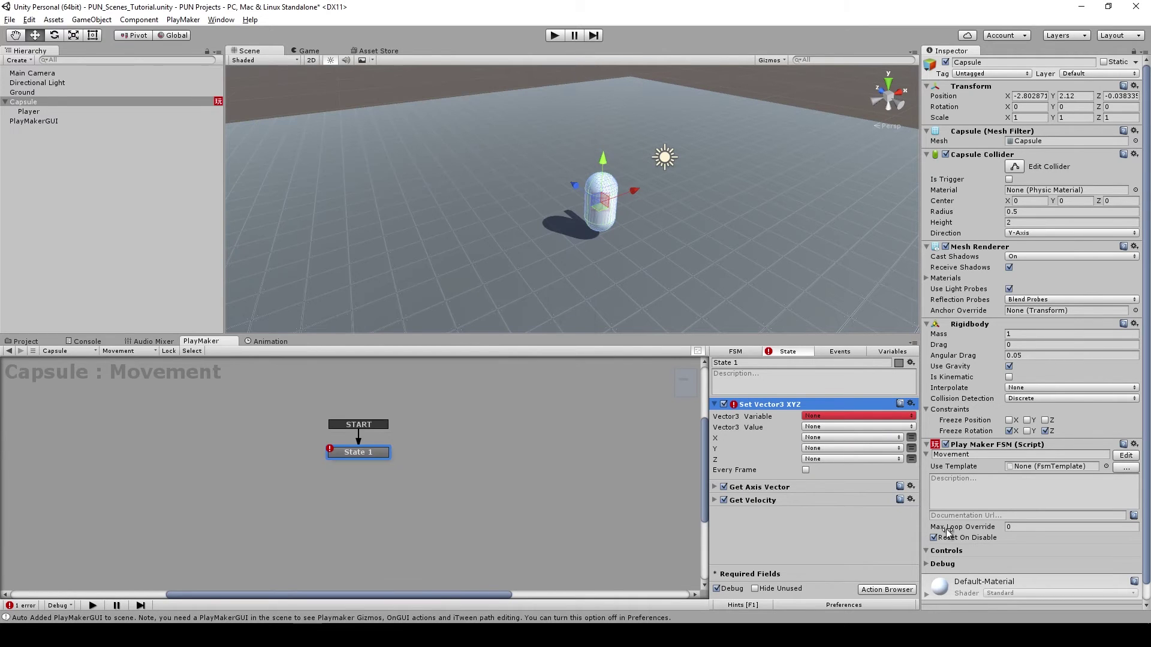
- Move Set Vector3 XYZ below Get Velocity and make Axis vector its target variable
drag(743, 411, 773, 516)
click(713, 405)
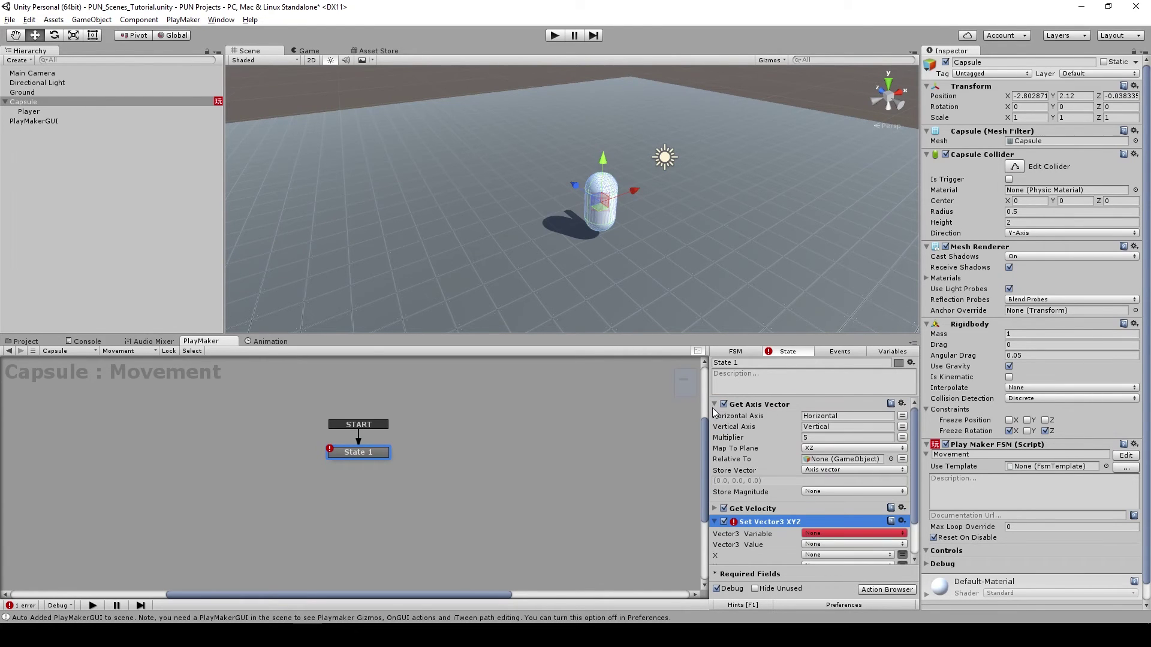
click(714, 404)
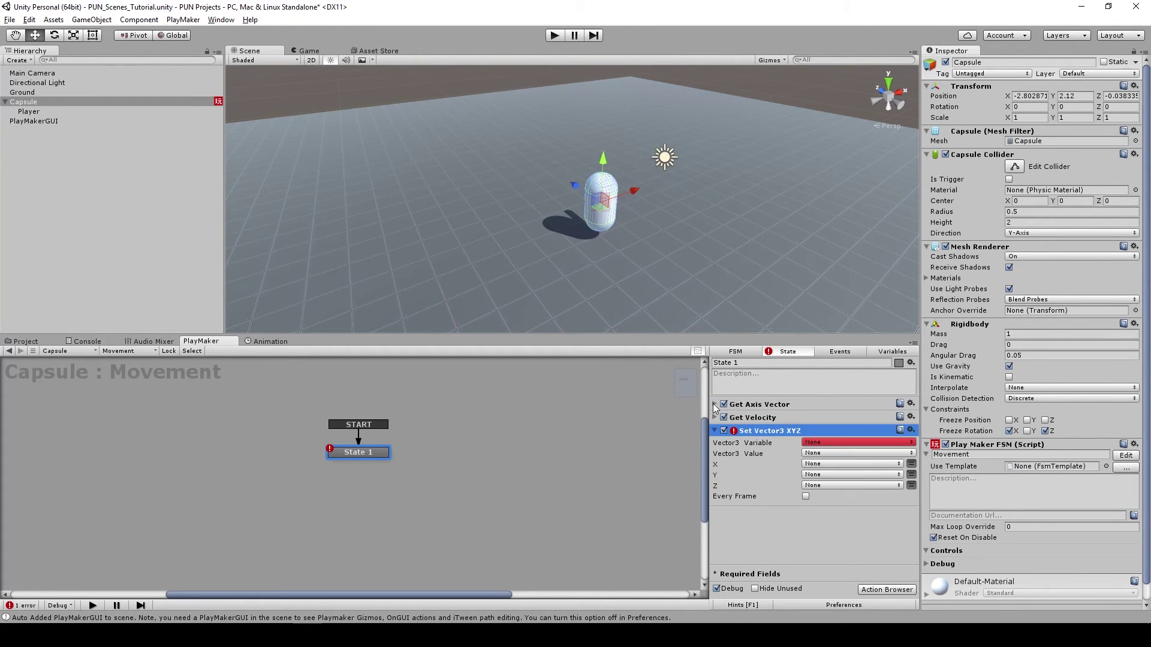
click(831, 441)
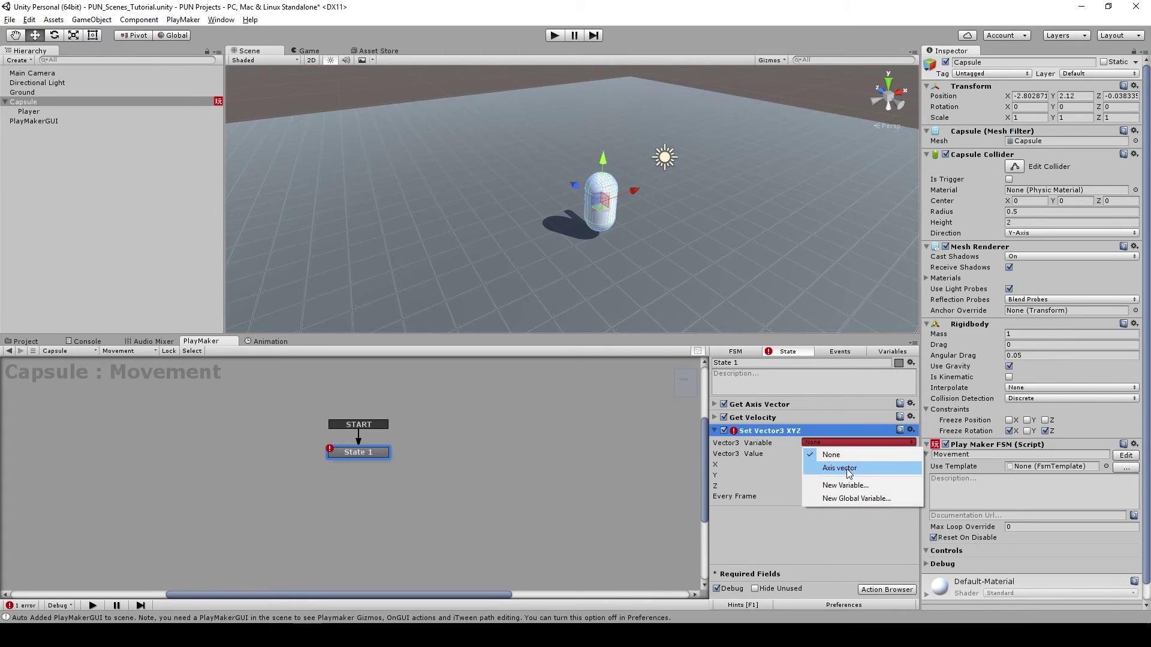
click(847, 467)
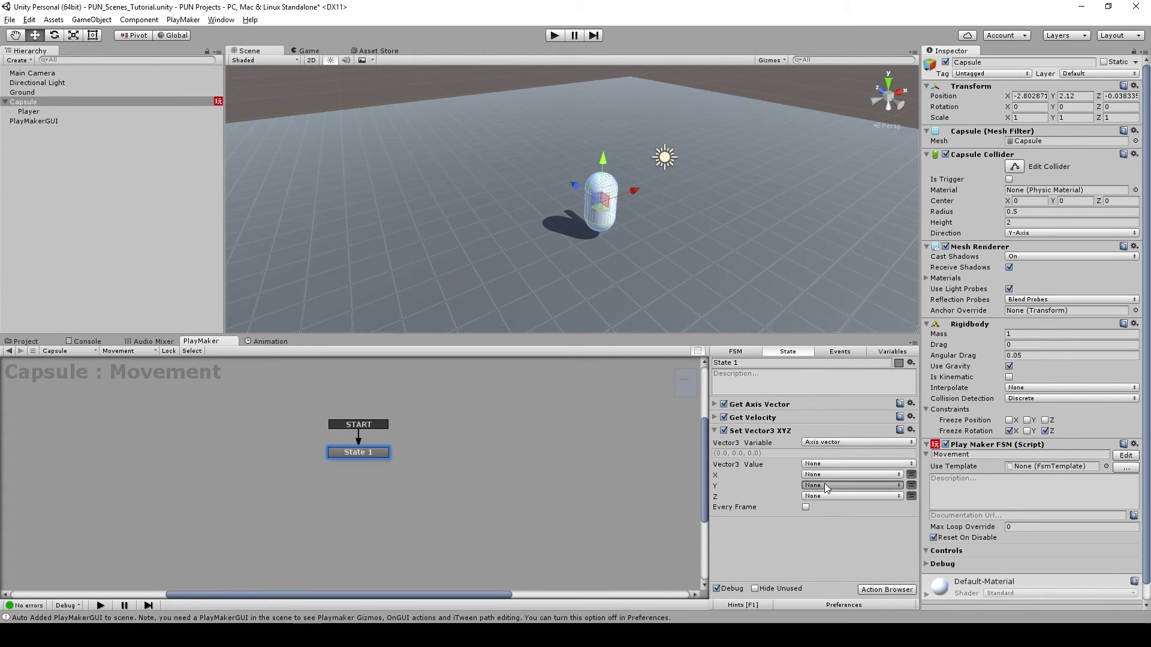
- Feed Y Speed into its Y channel every frame, then search actions for 'set velo'
click(825, 484)
click(835, 510)
click(806, 518)
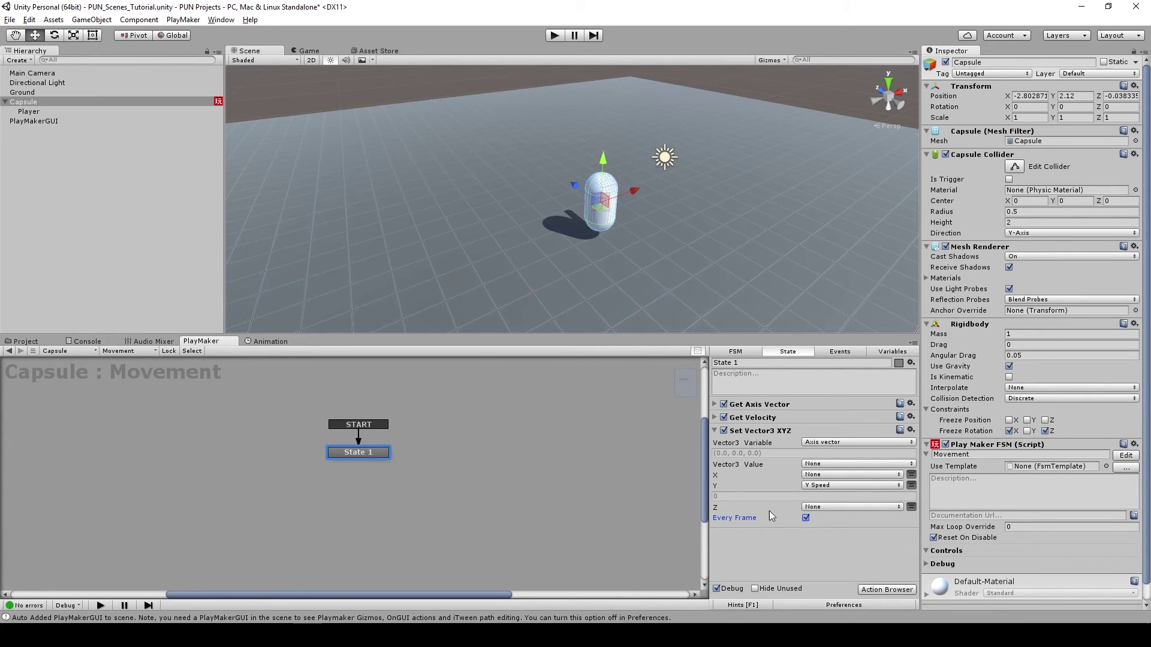
click(714, 431)
click(887, 589)
text(set velo)
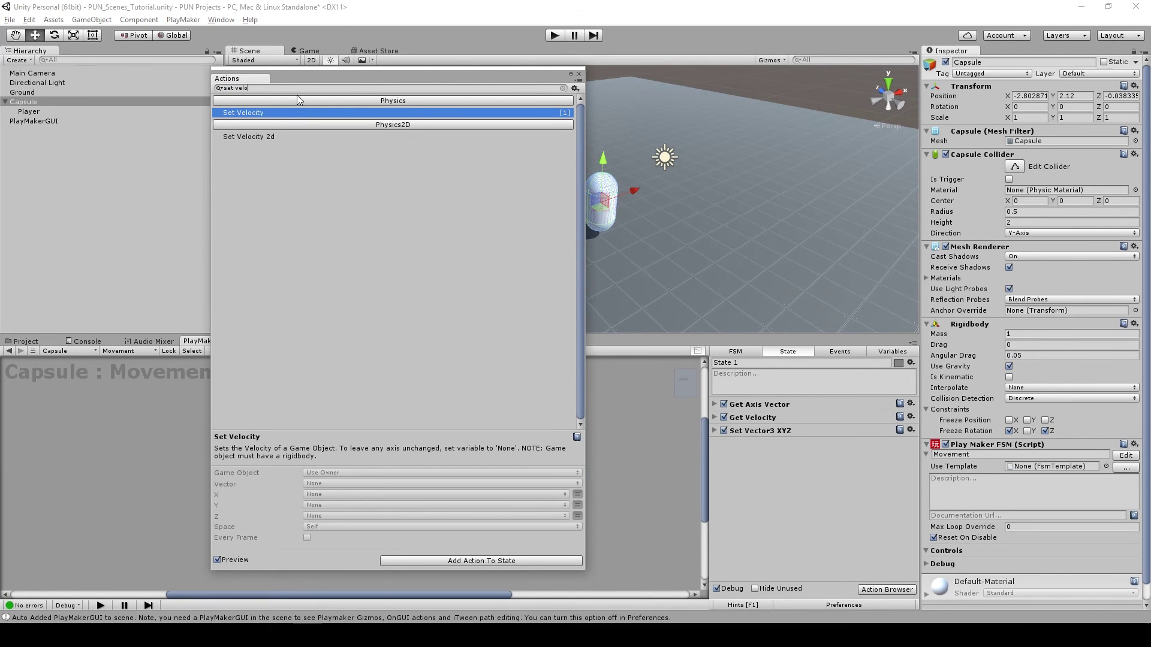
- Add Set Velocity at the end of State 1, applying Axis vector every frame in World space
double_click(250, 115)
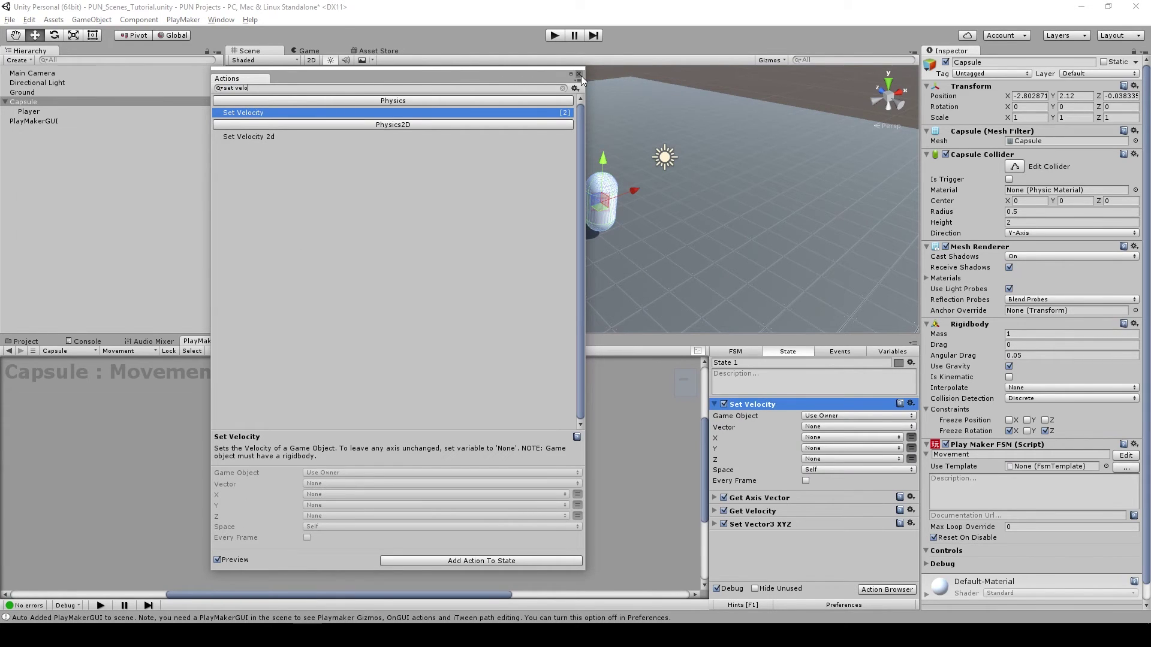
click(579, 75)
drag(759, 404, 776, 557)
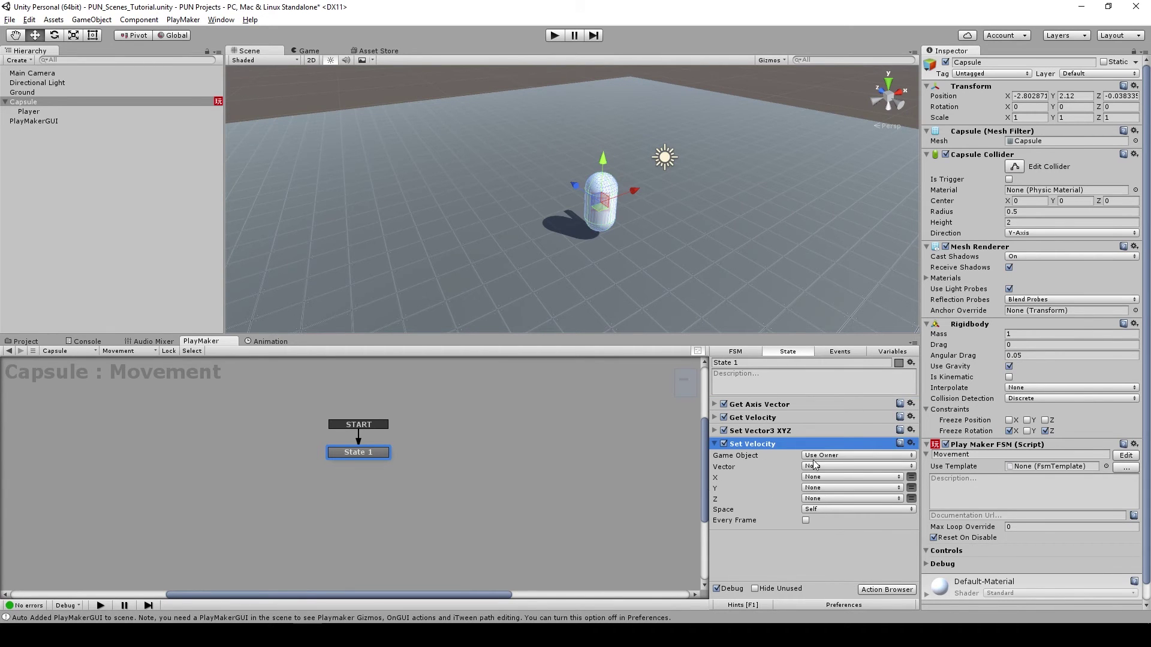
click(815, 465)
click(843, 493)
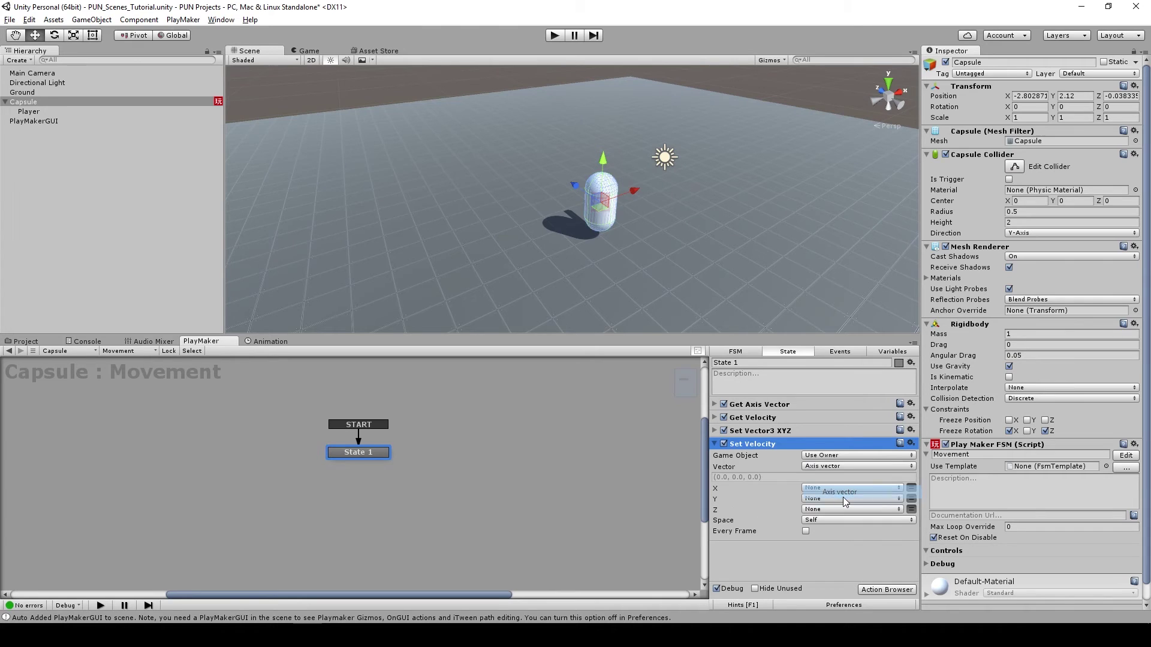
click(806, 531)
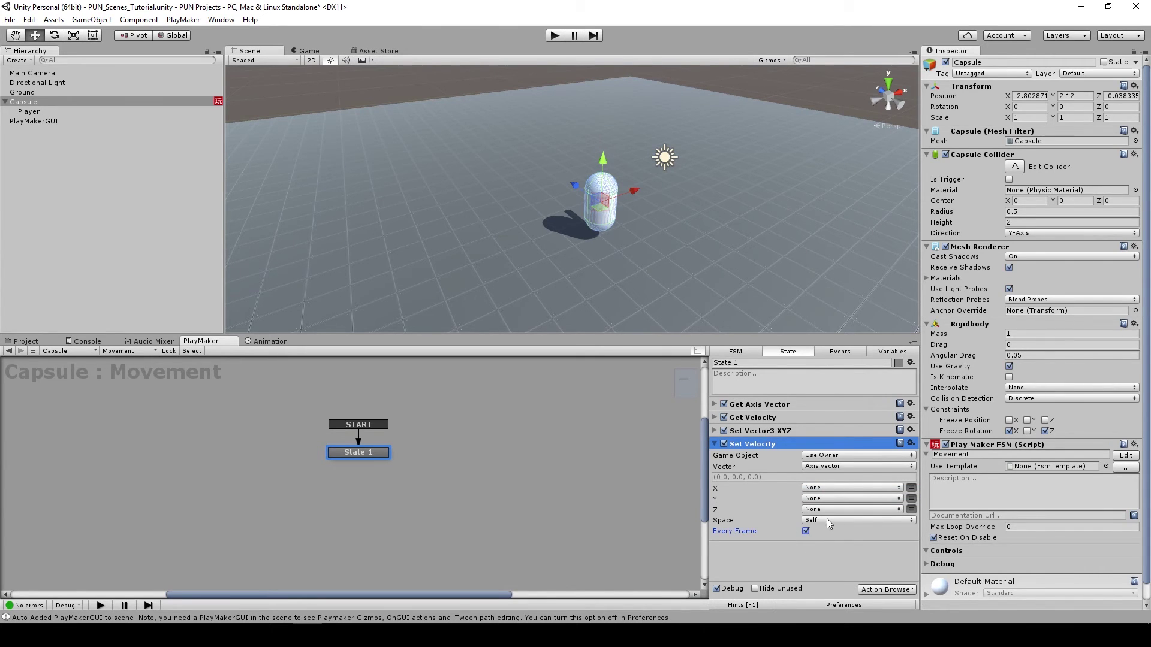
click(829, 519)
click(830, 530)
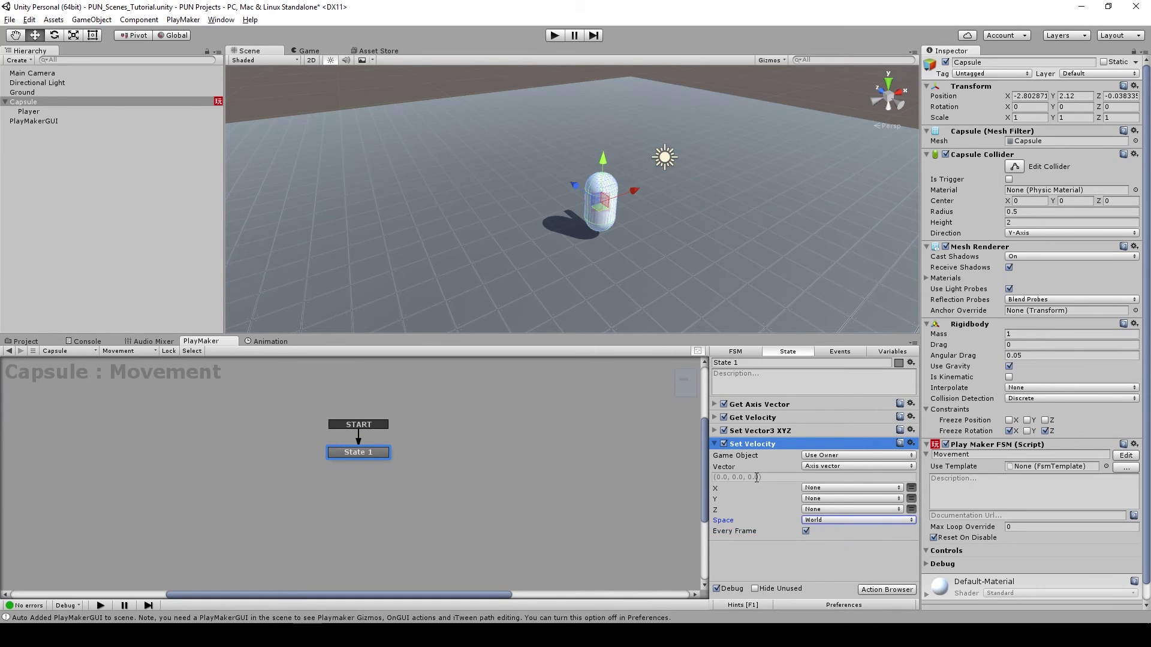
click(714, 444)
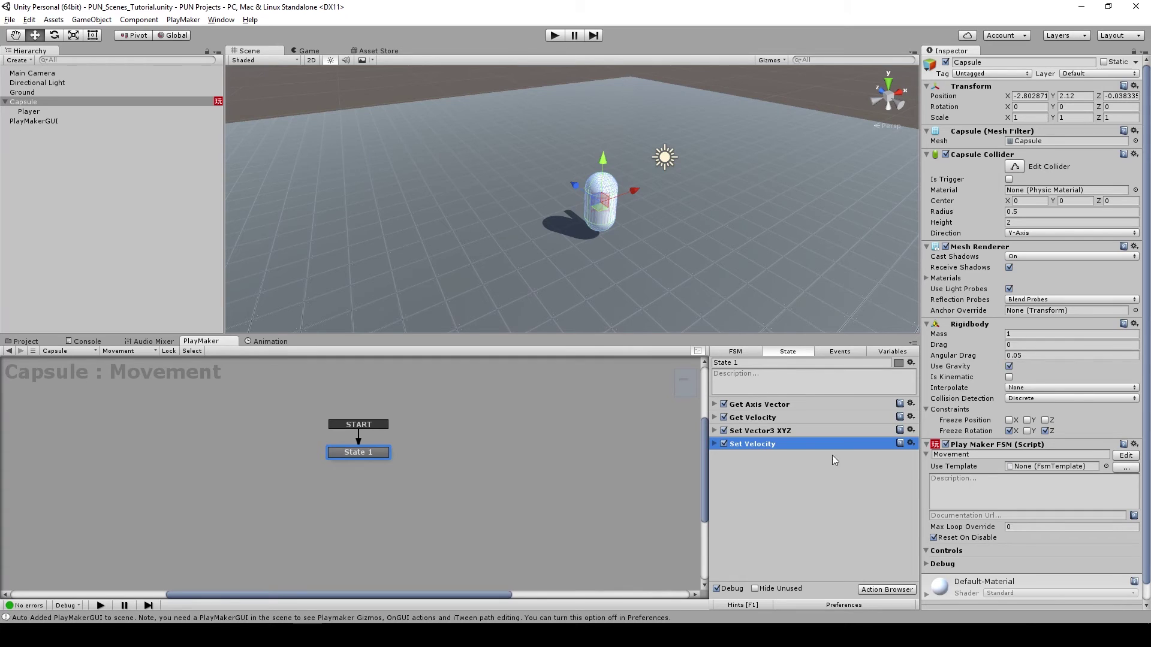
- Search 'smooth' and add Smooth Look At Direction to State 1
click(875, 589)
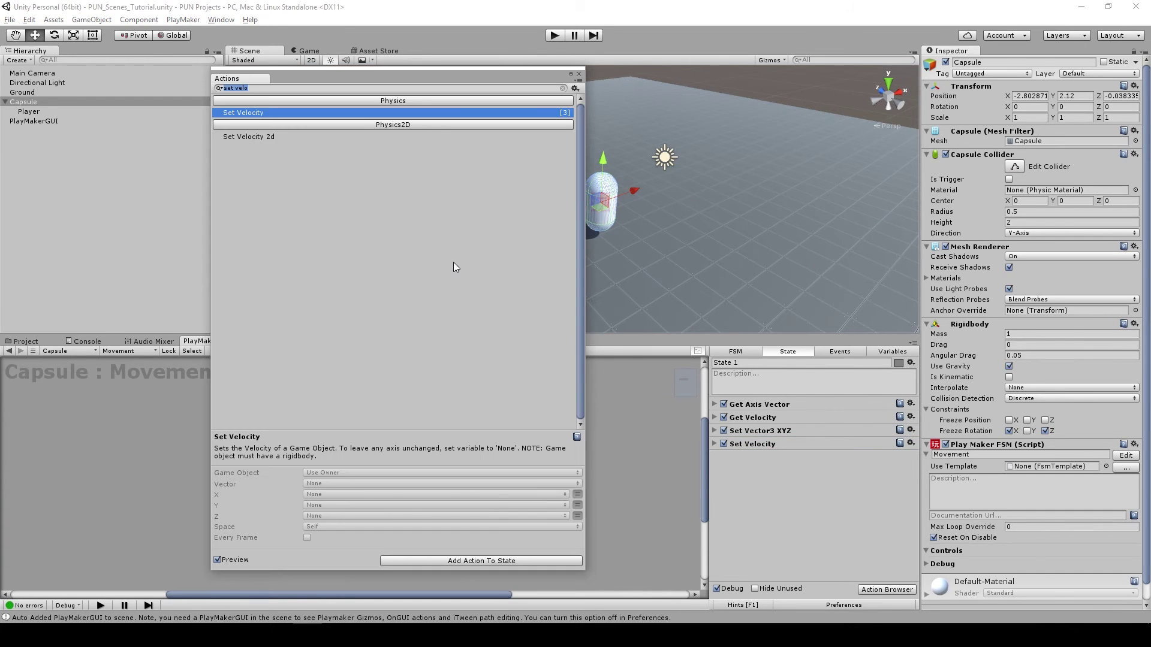
text(smooth)
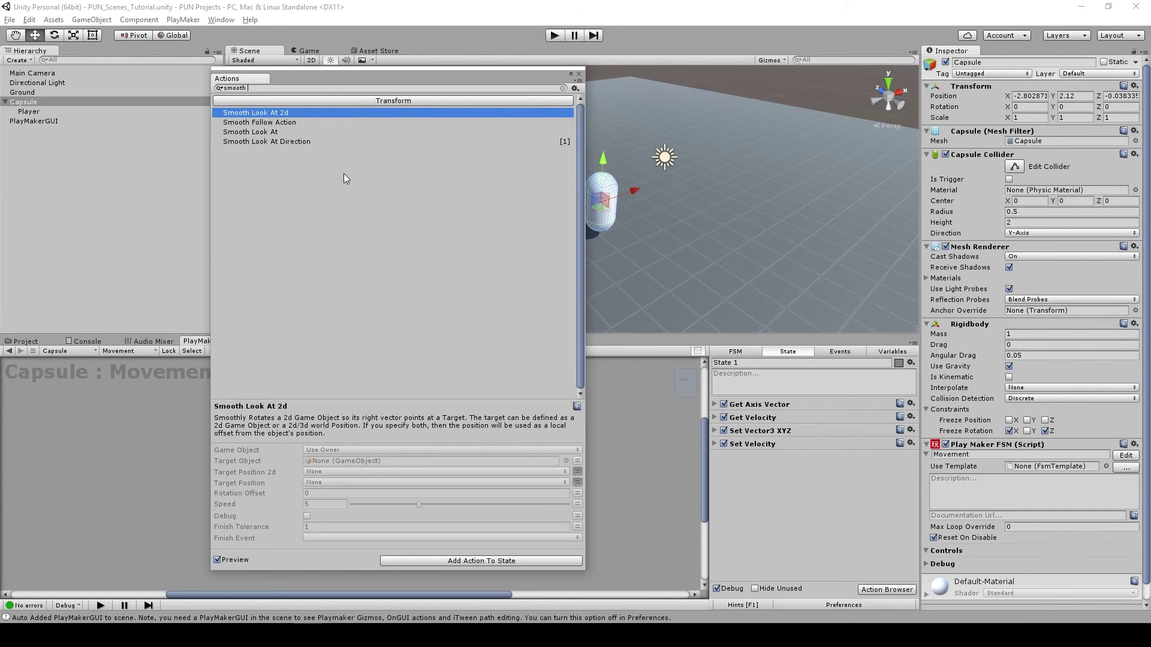
double_click(291, 140)
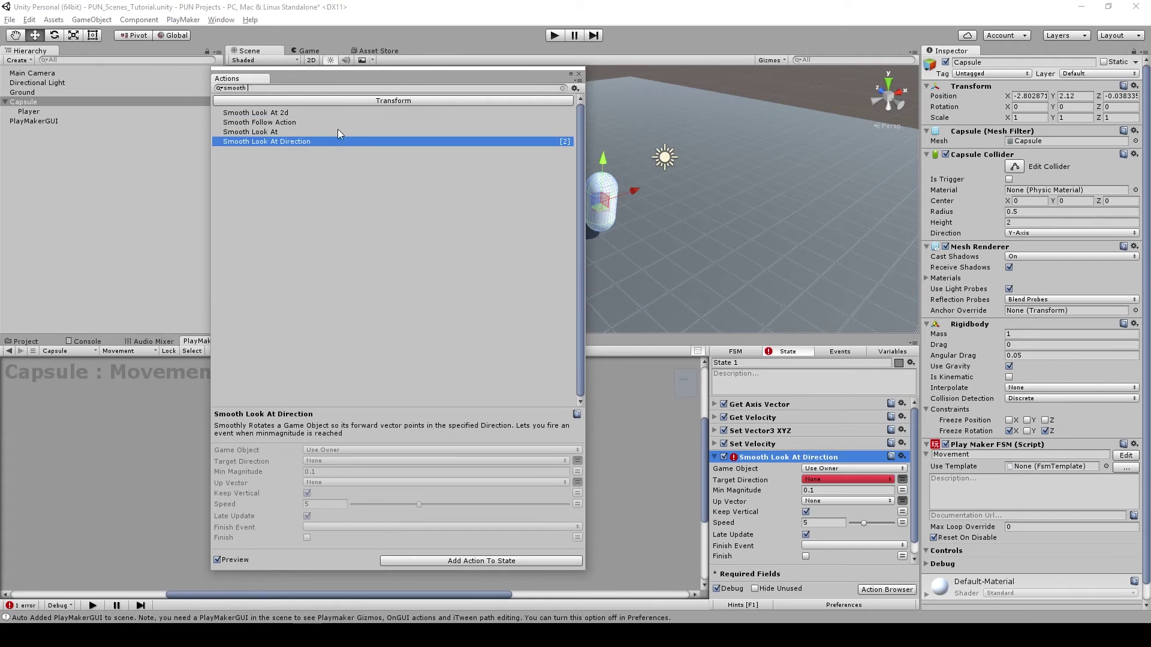
click(579, 74)
- Set its Target Direction to Axis vector, keeping Up Vector at 0, 1, 0
click(876, 479)
click(876, 503)
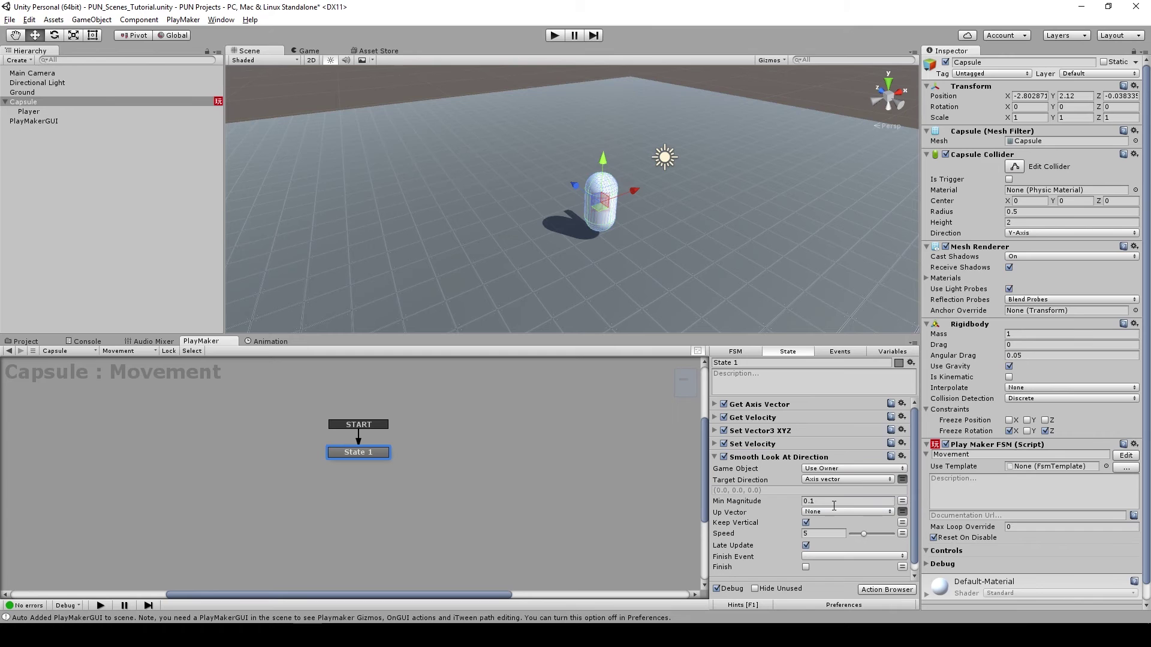
click(902, 511)
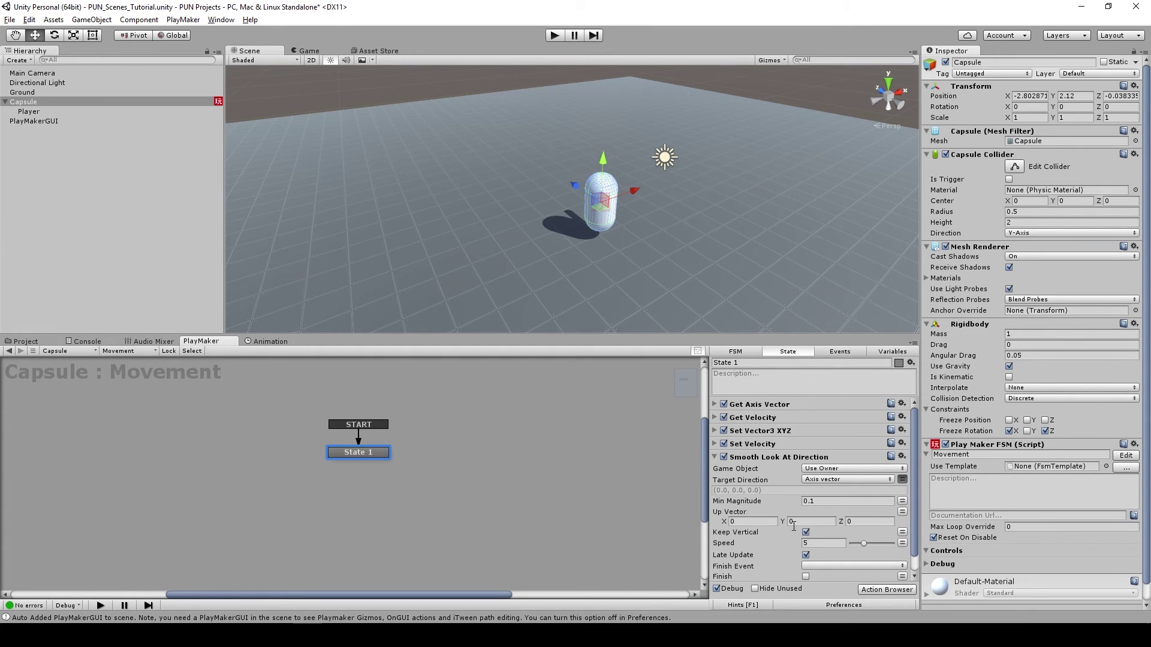
click(902, 513)
click(817, 520)
scroll(840, 542, down, 1)
scroll(805, 550, up, 1)
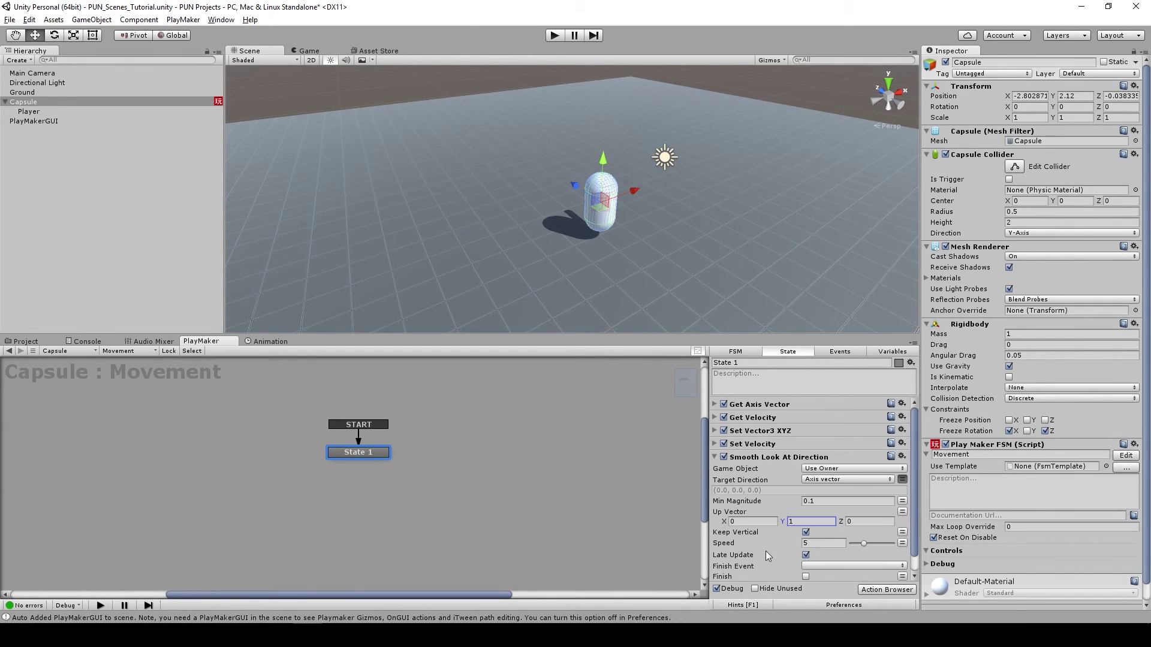
click(715, 459)
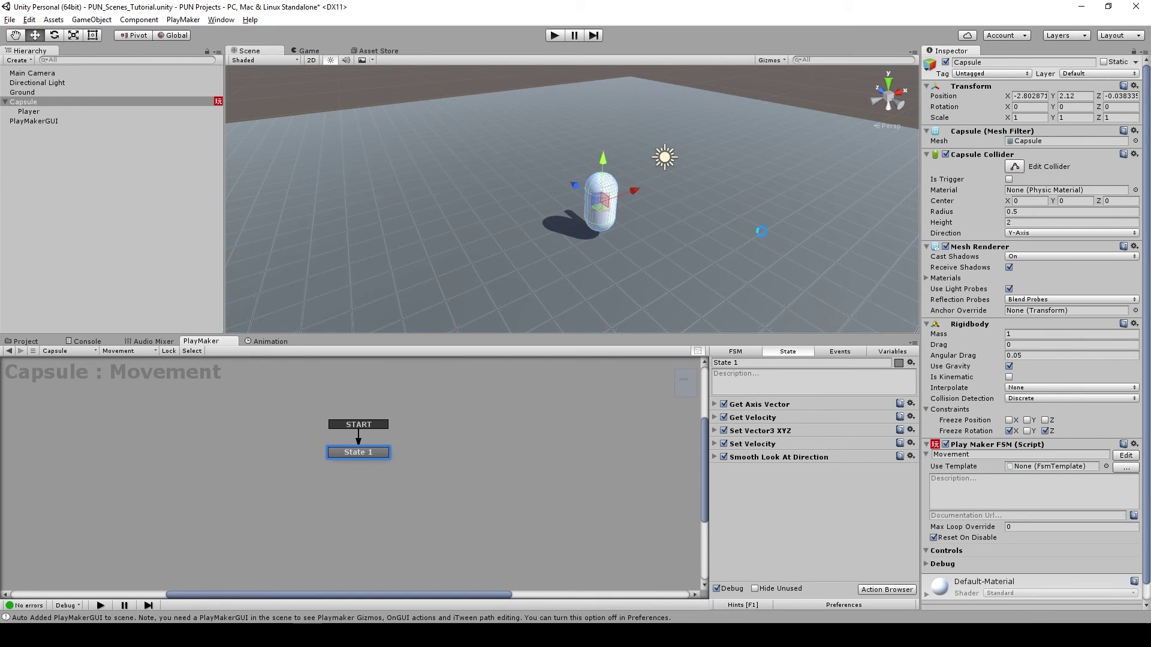
click(554, 35)
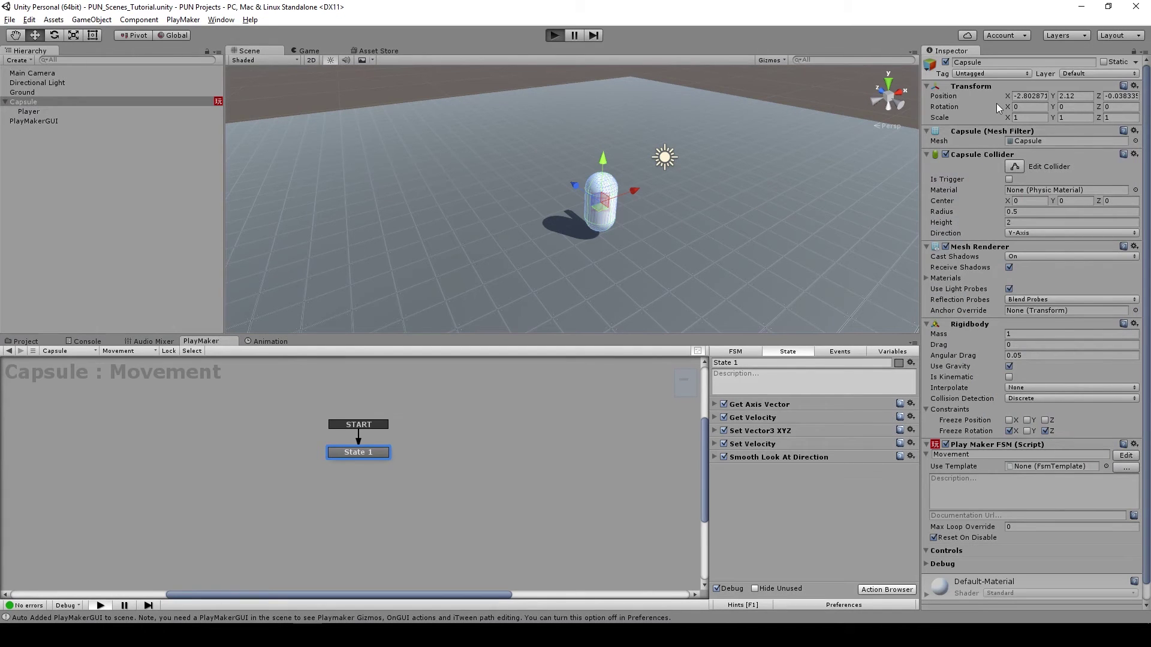
key(Down)
key(Right)
key(Left)
key(Right)
key(Down)
key(Up)
key(Left)
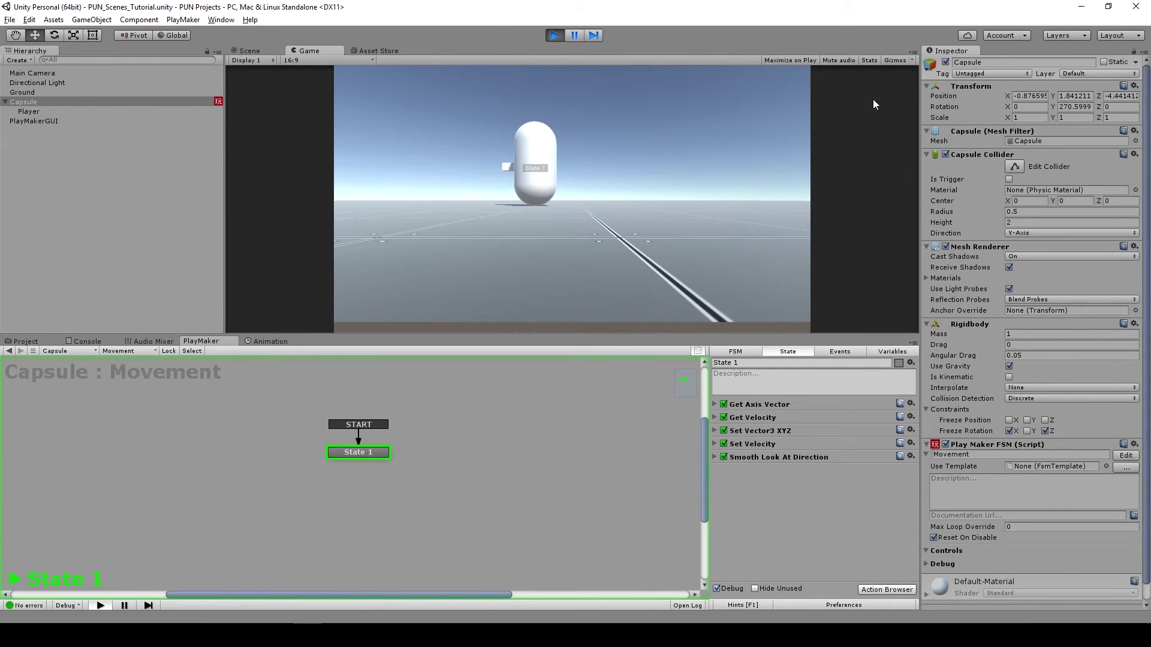
click(554, 35)
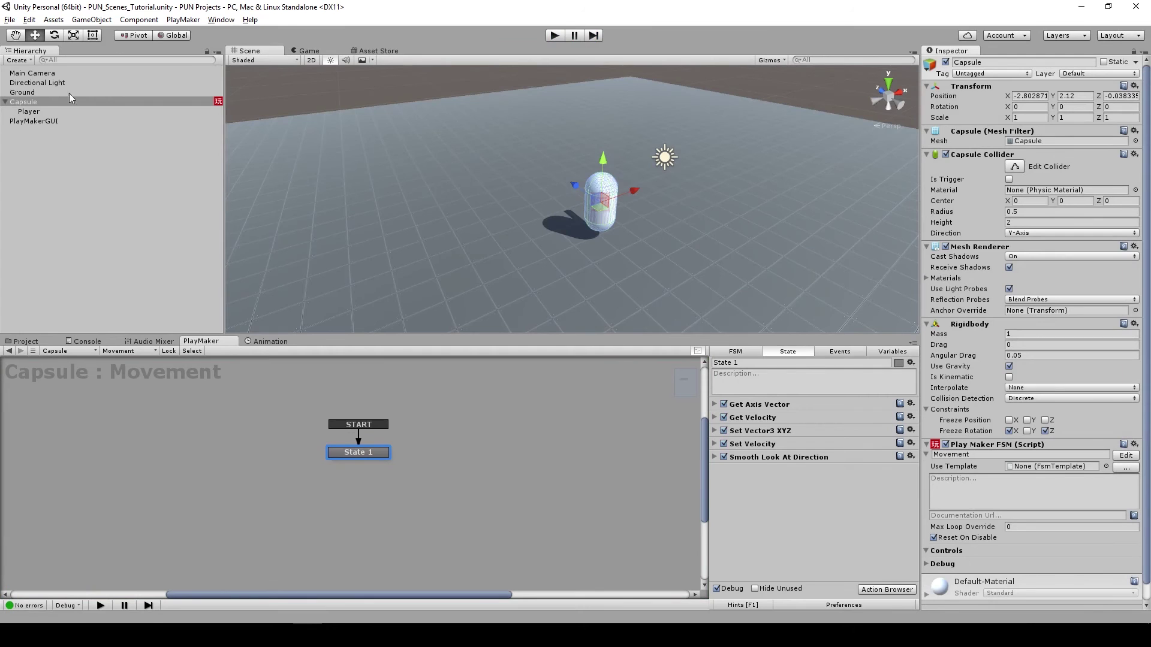
- Raise the Main Camera to Position Y 10 and tilt its Rotation X to 45
click(32, 73)
scroll(589, 213, down, 3)
alt+drag(593, 214, 735, 162)
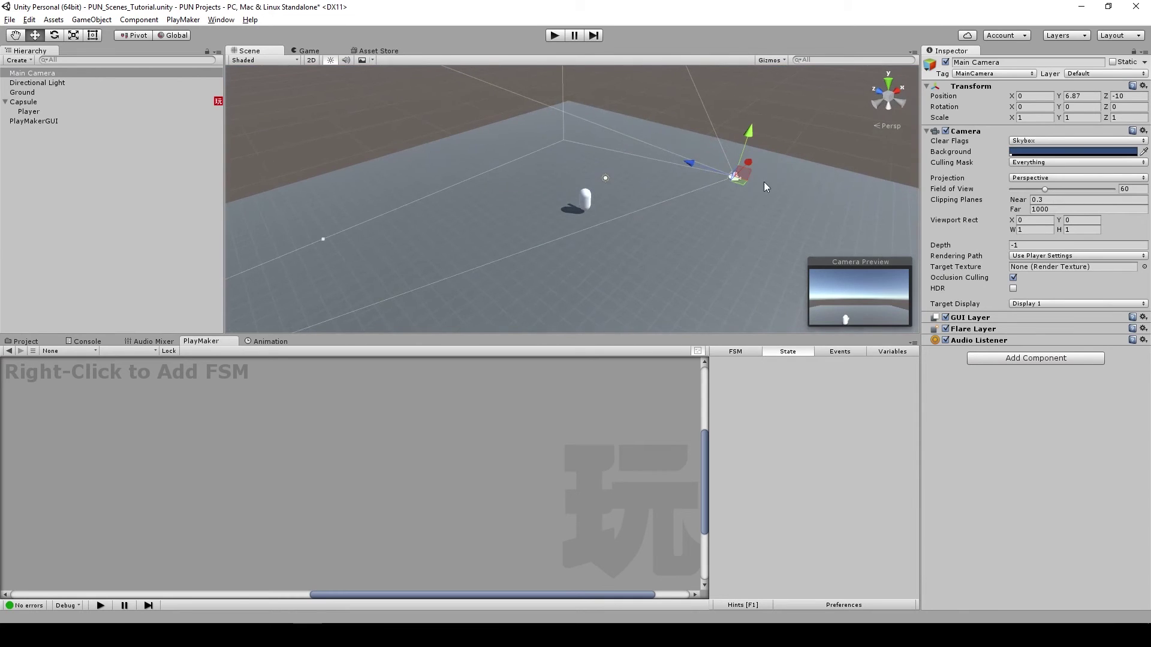
click(1083, 97)
text(10)
key(Return)
alt+drag(773, 209, 815, 204)
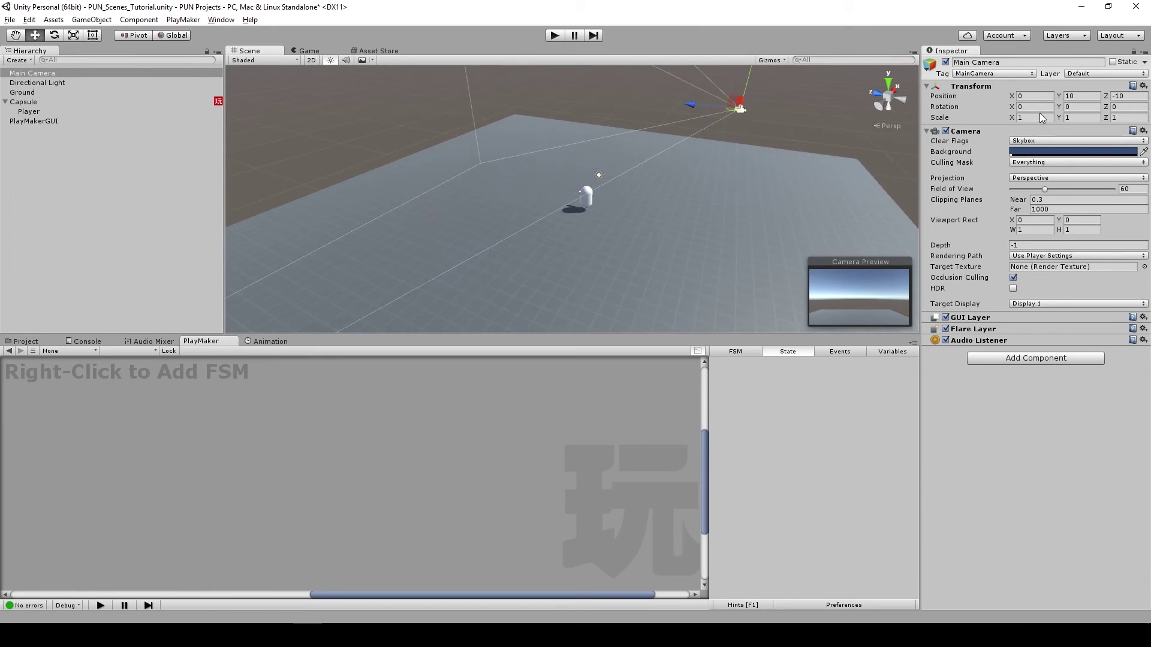
click(1032, 107)
text(45)
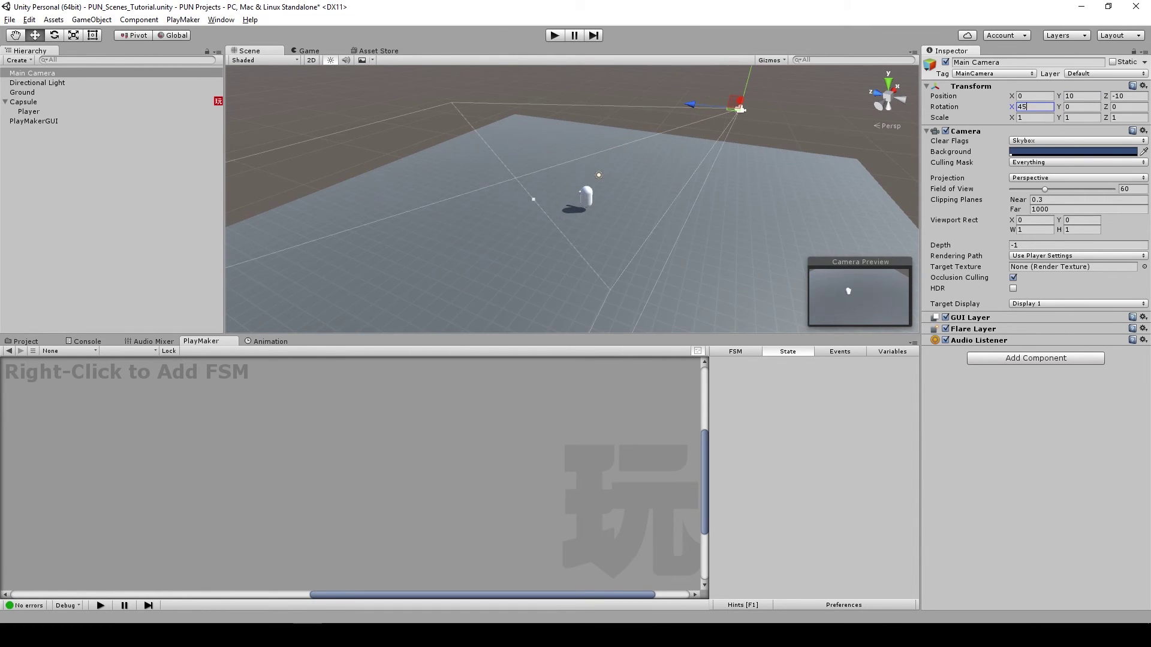
- Change the camera to Position Y 15 and Rotation X 60
click(1082, 95)
text(15)
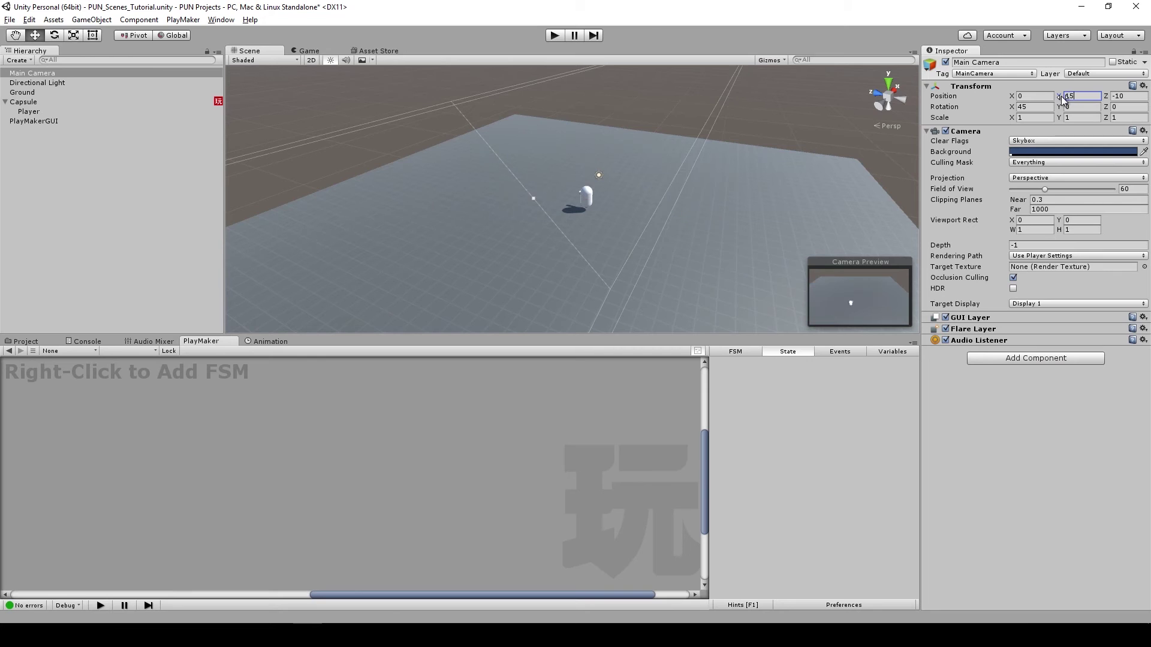
click(1038, 106)
text(60)
middle_drag(724, 174, 728, 219)
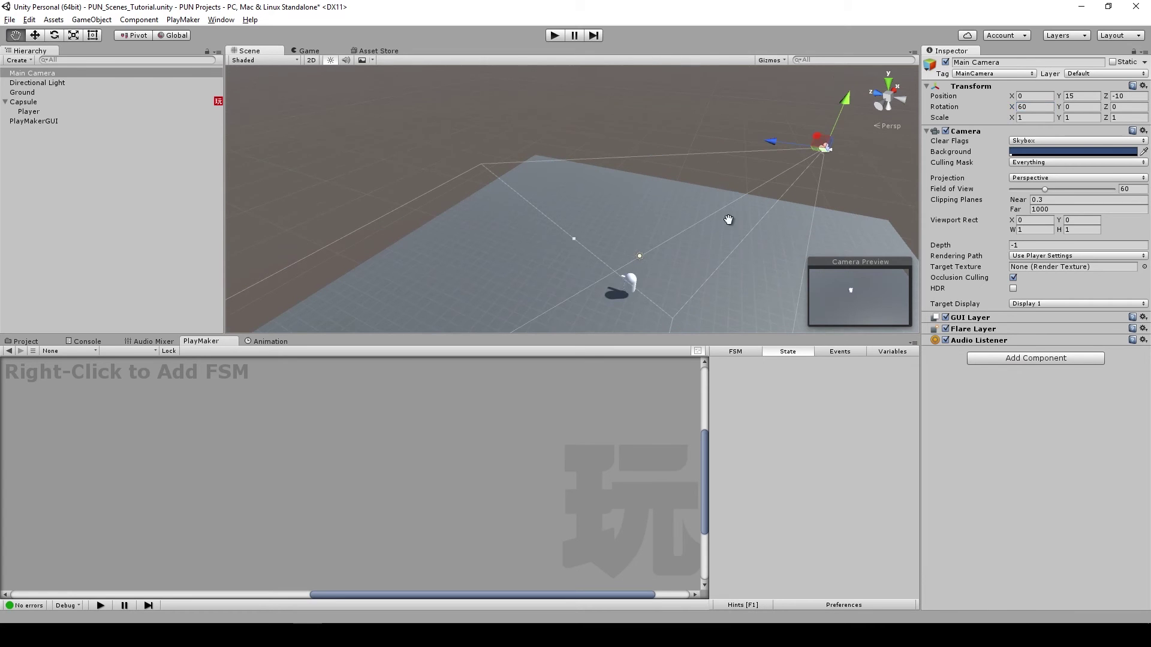
click(754, 139)
- Move the camera back to Position Z -5 and frame it around the capsule
drag(830, 152, 746, 142)
click(1130, 96)
text(-5)
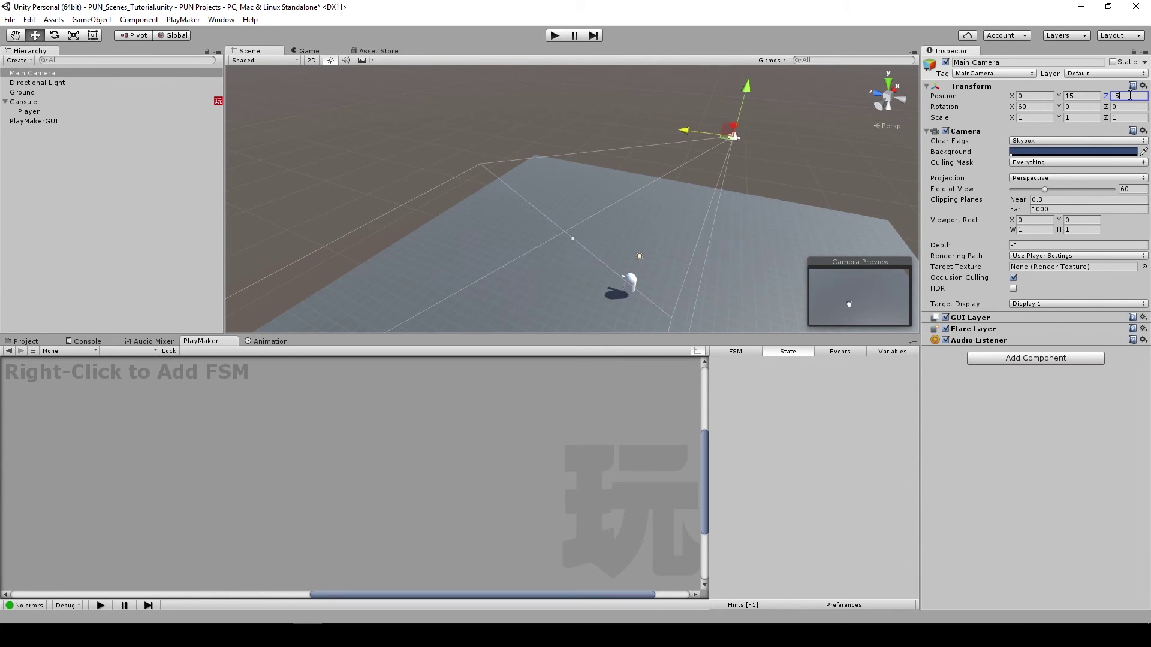
alt+drag(775, 242, 703, 193)
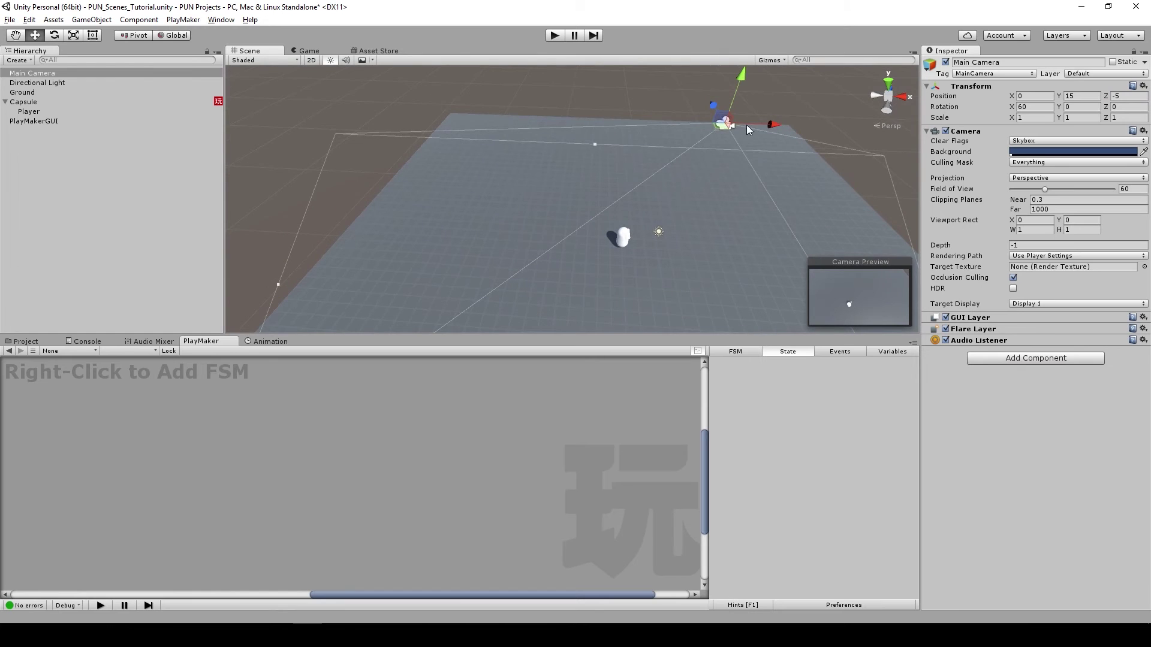
drag(754, 127, 742, 133)
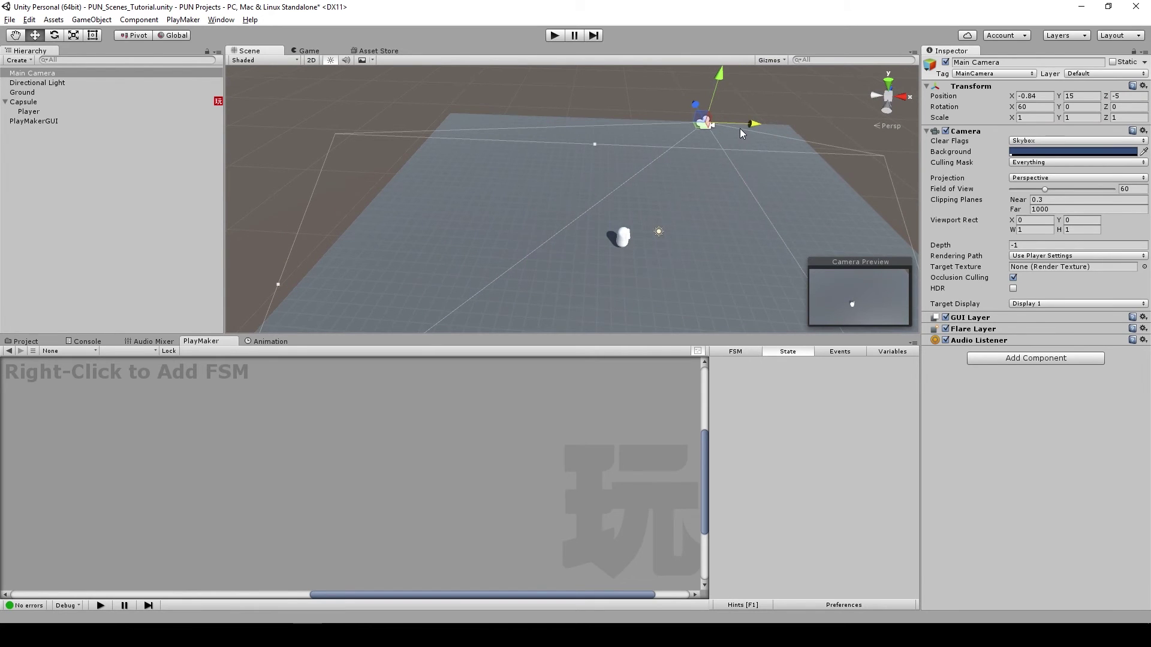
- Centre the Capsule by setting its Position X and Z to 0
click(33, 102)
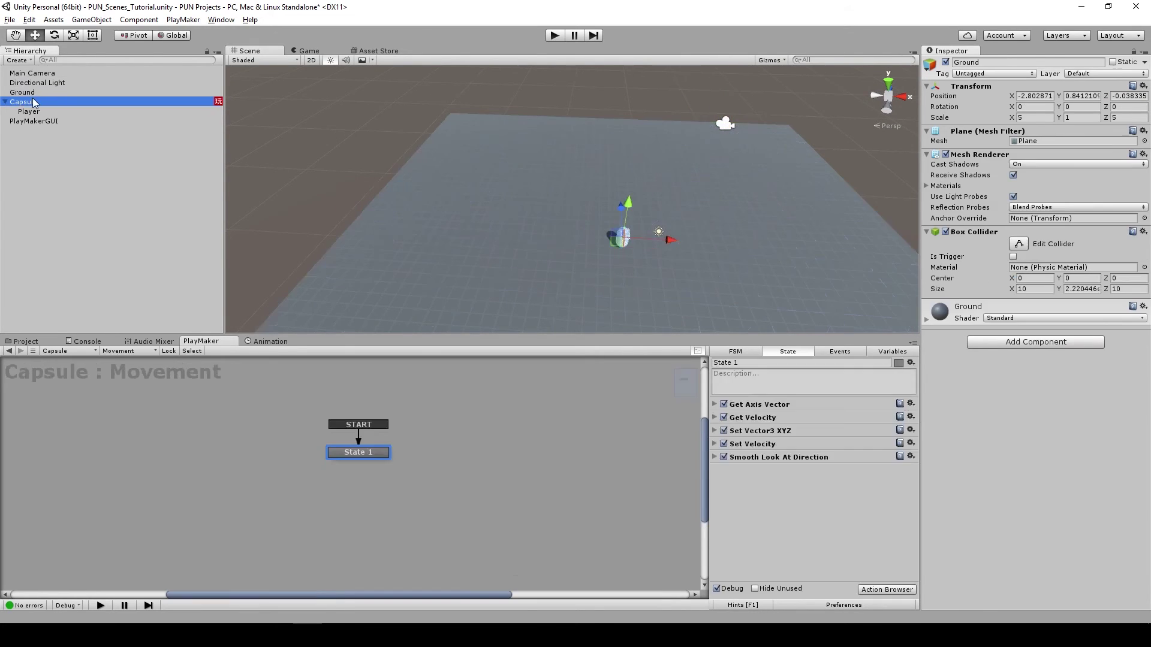
click(1023, 96)
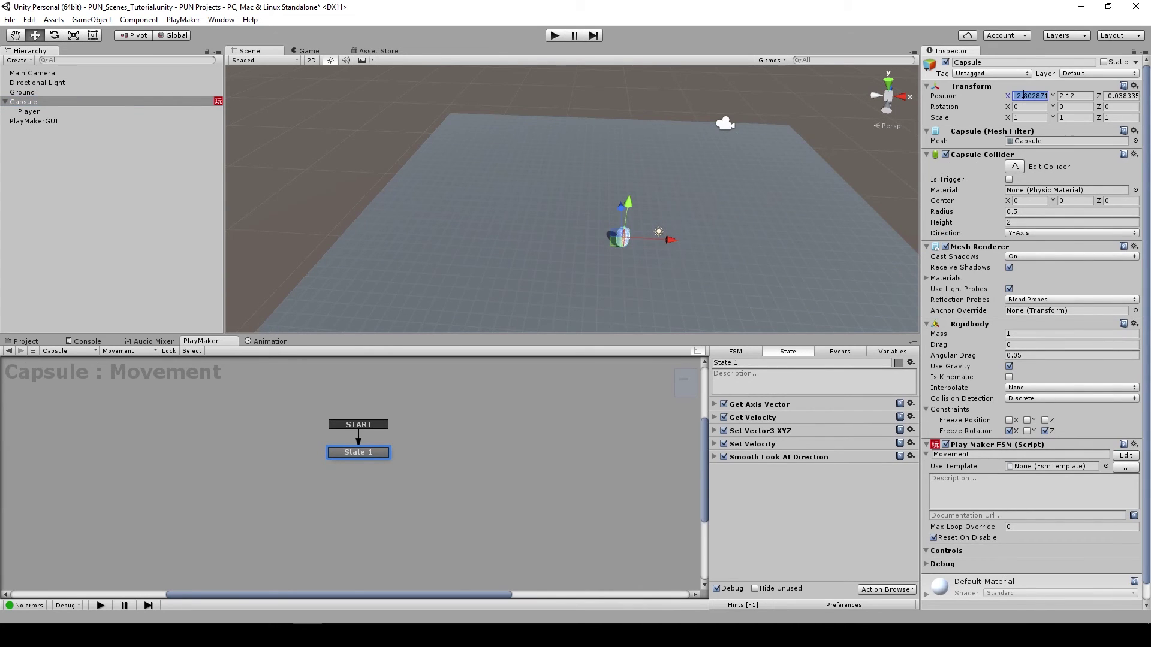
text(0)
click(1124, 96)
text(0)
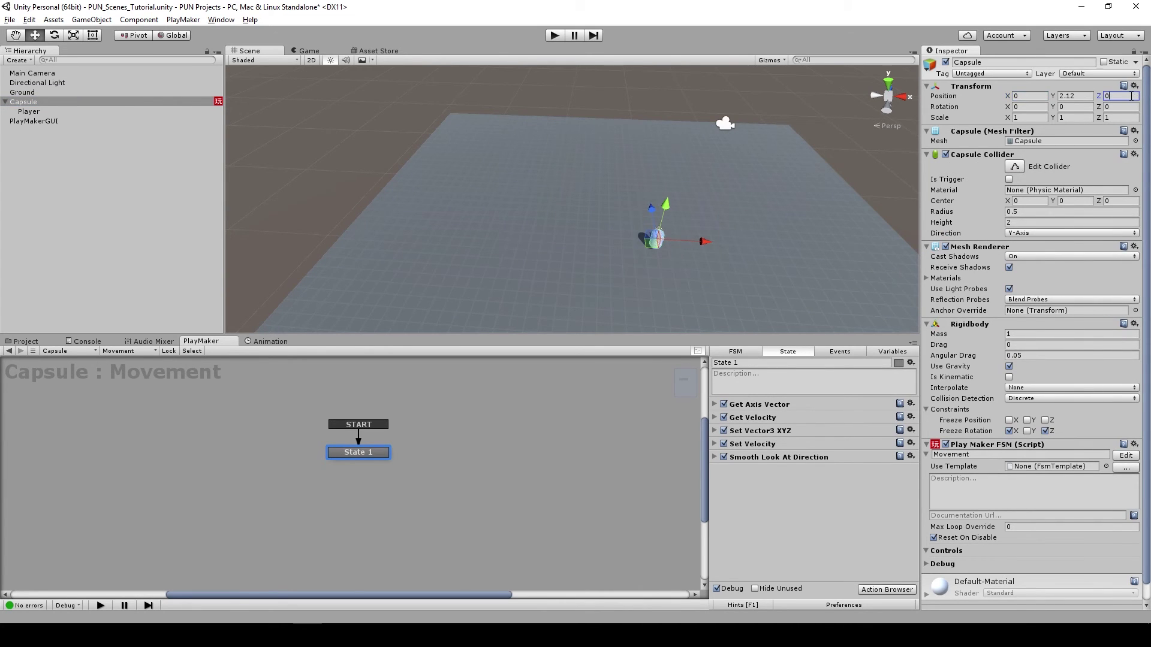
- Add a new PlayMaker FSM to the Main Camera
click(47, 75)
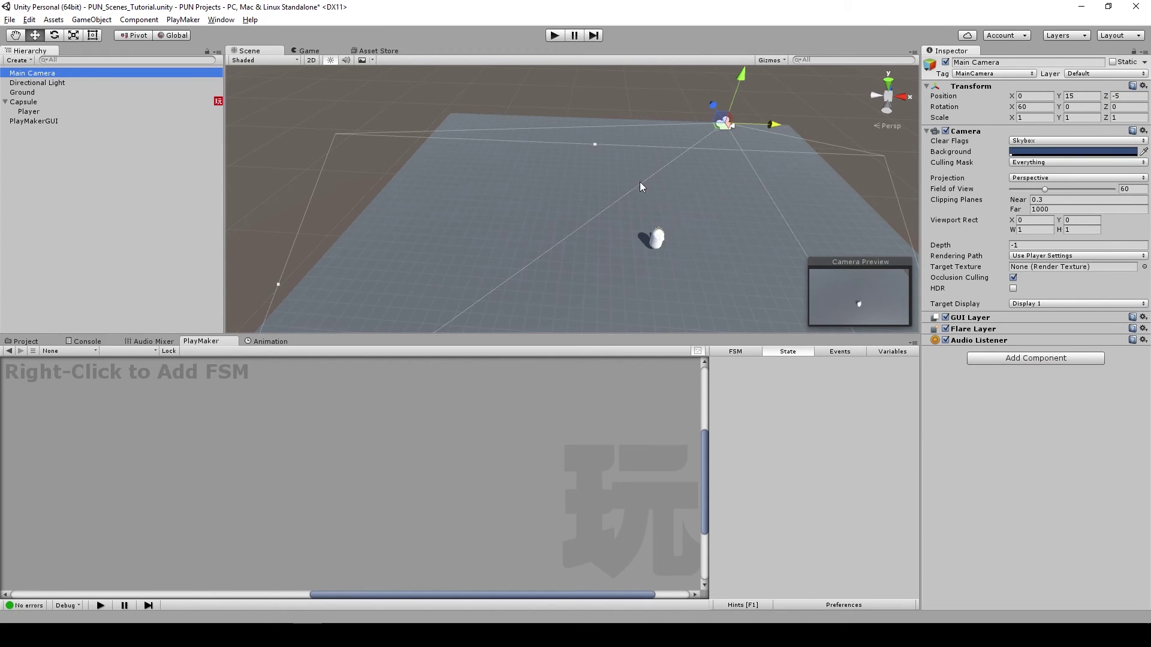
click(306, 52)
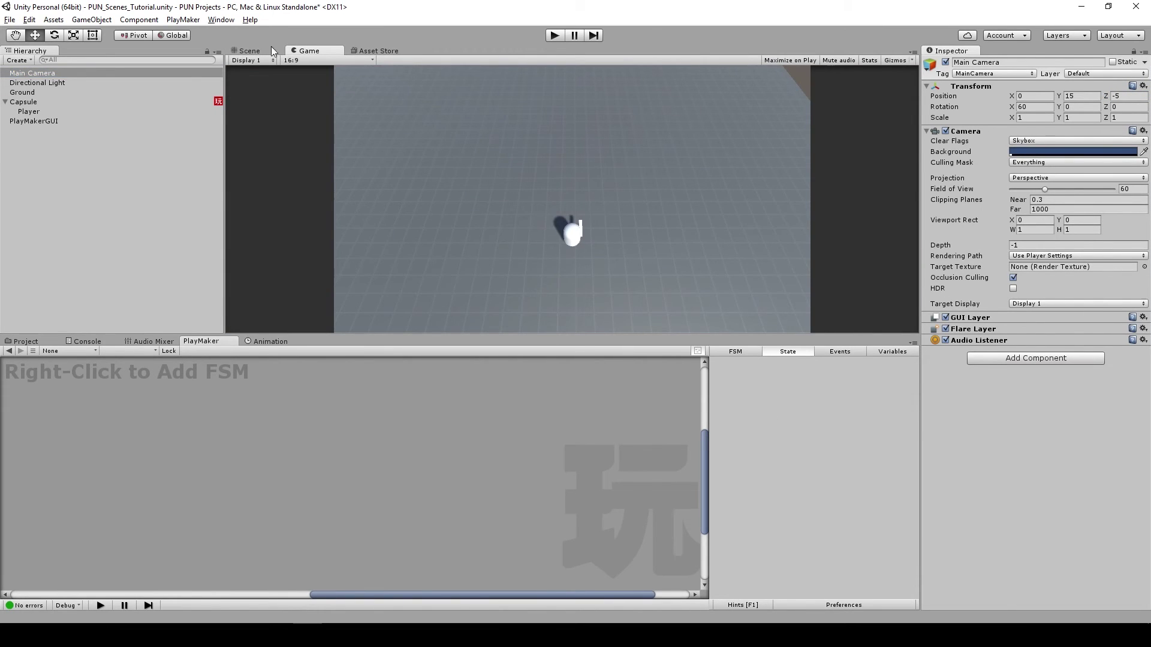
click(250, 52)
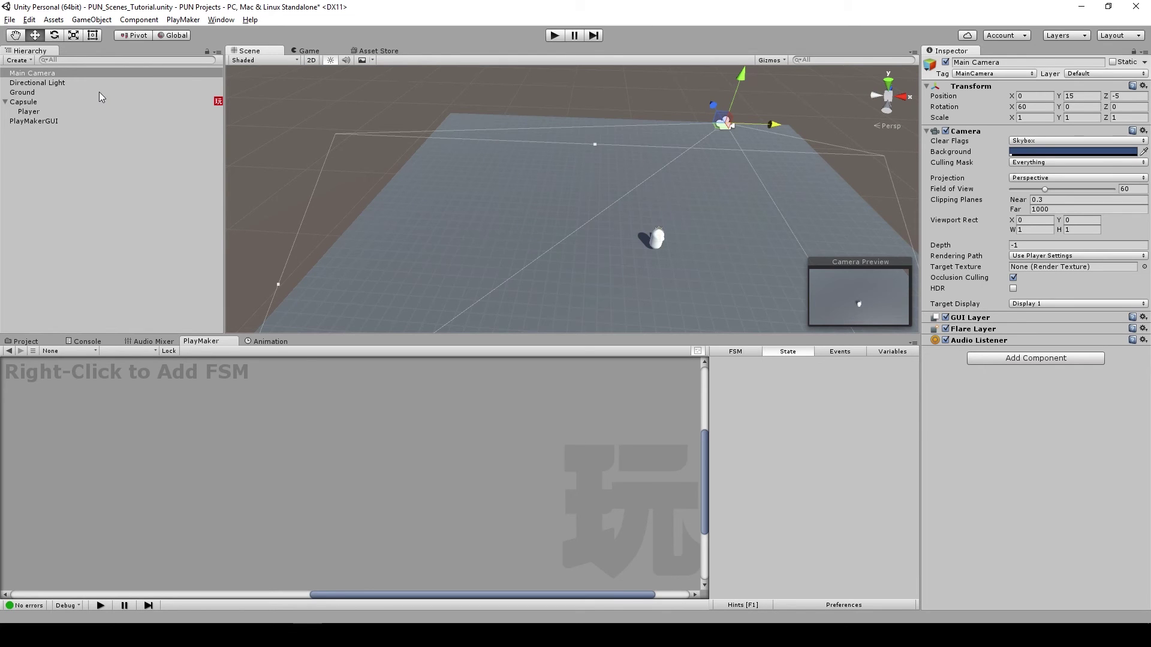
right_click(209, 409)
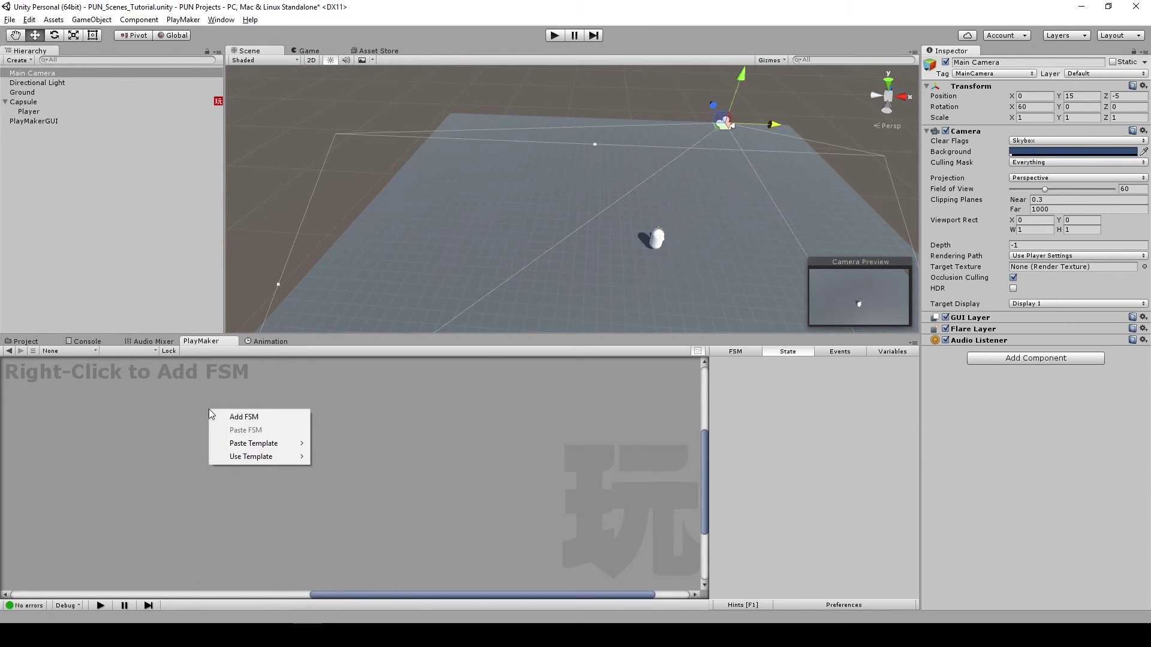
click(220, 415)
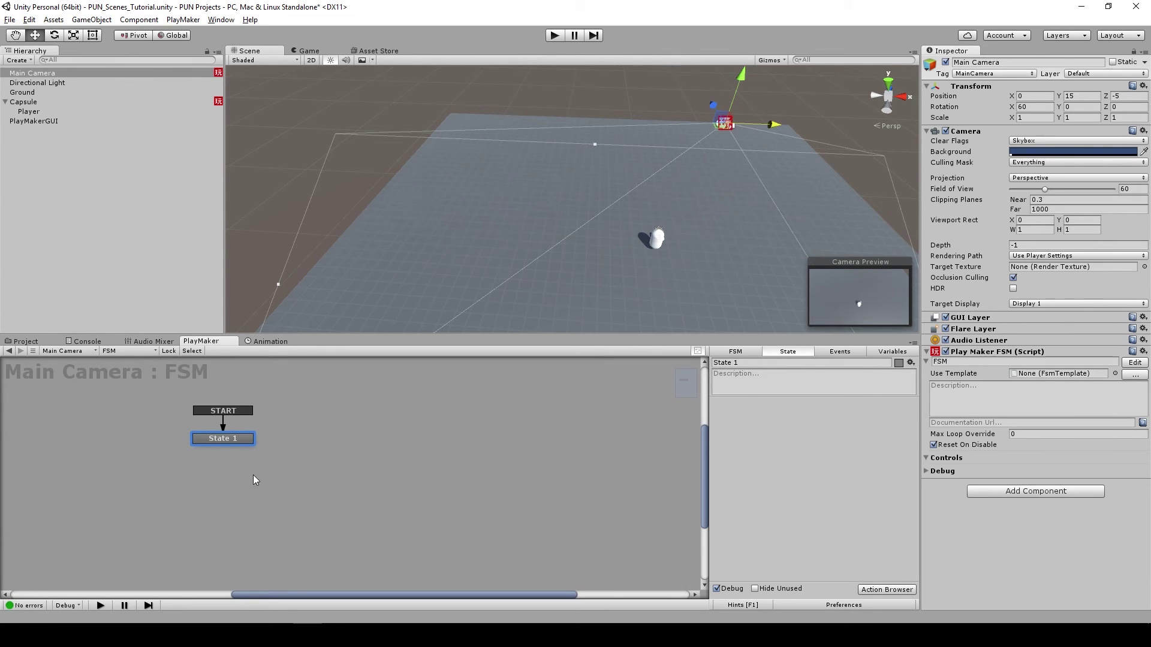
click(911, 590)
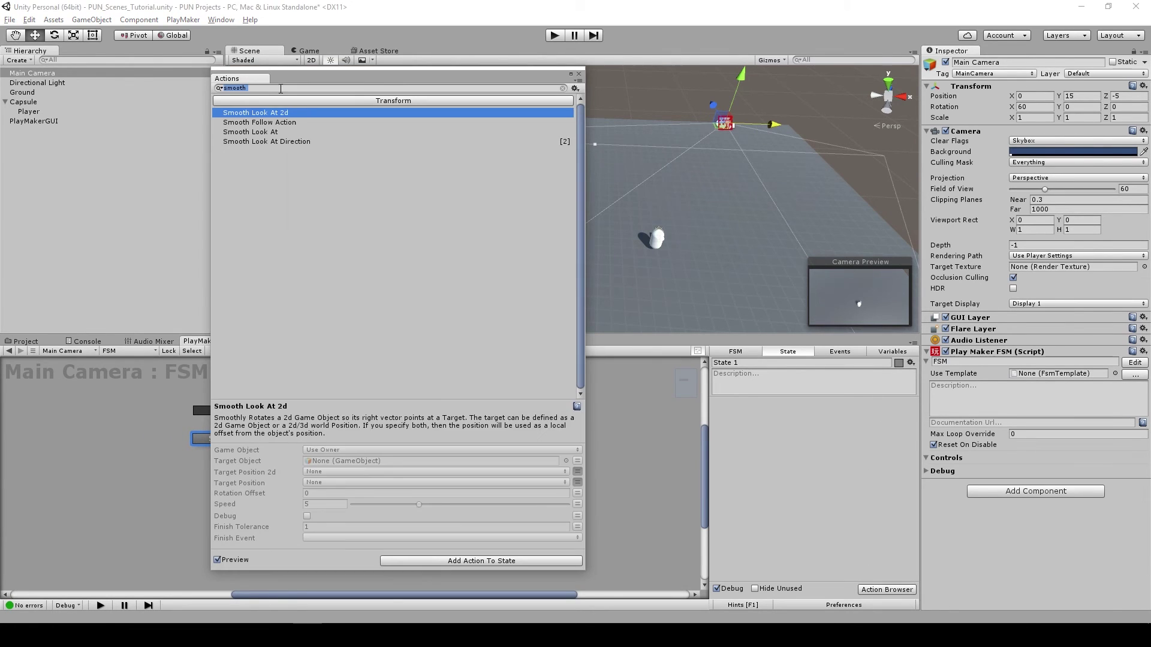
- Add Smooth Follow Action to State 1 and let its Target Object use a variable
click(285, 122)
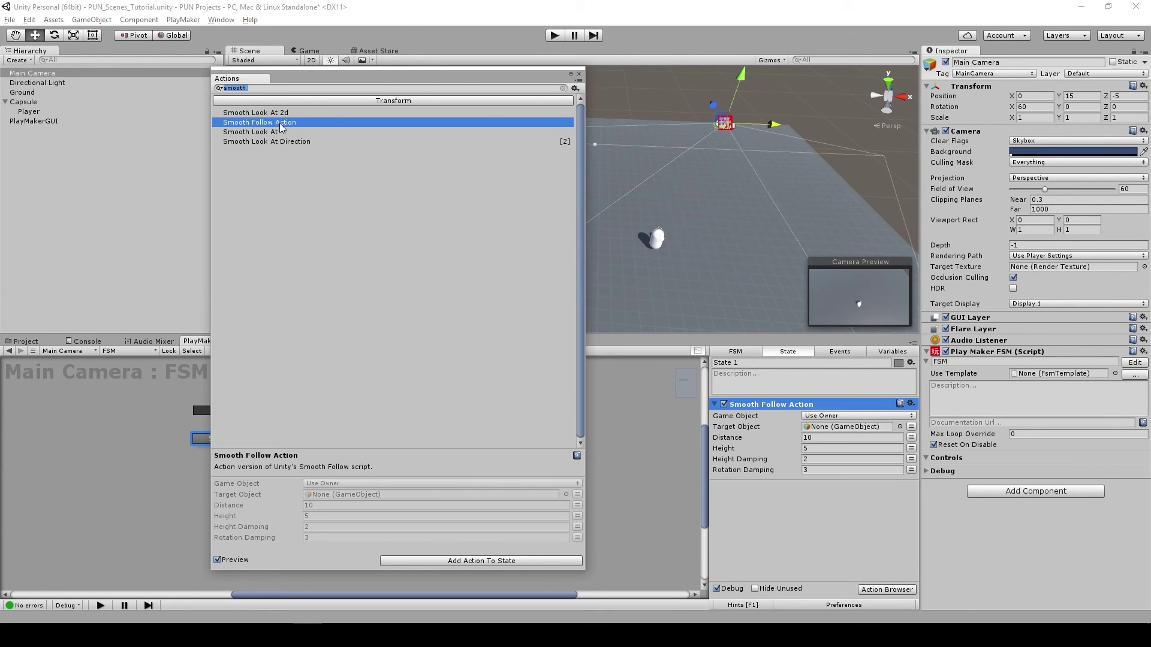
click(578, 74)
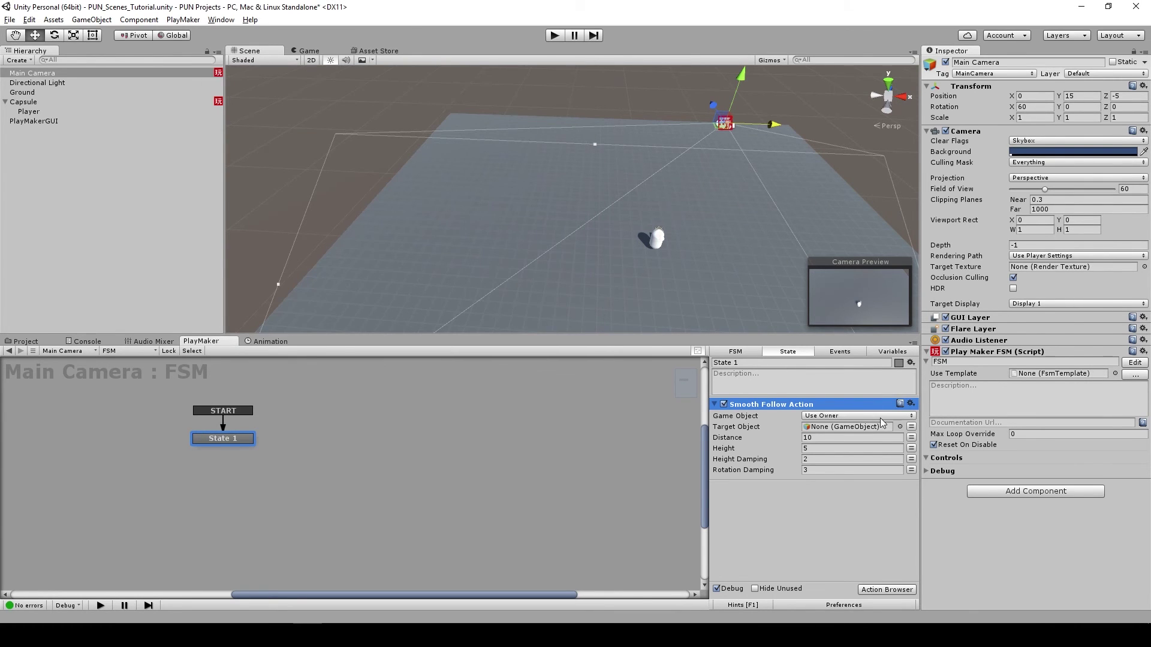
click(912, 427)
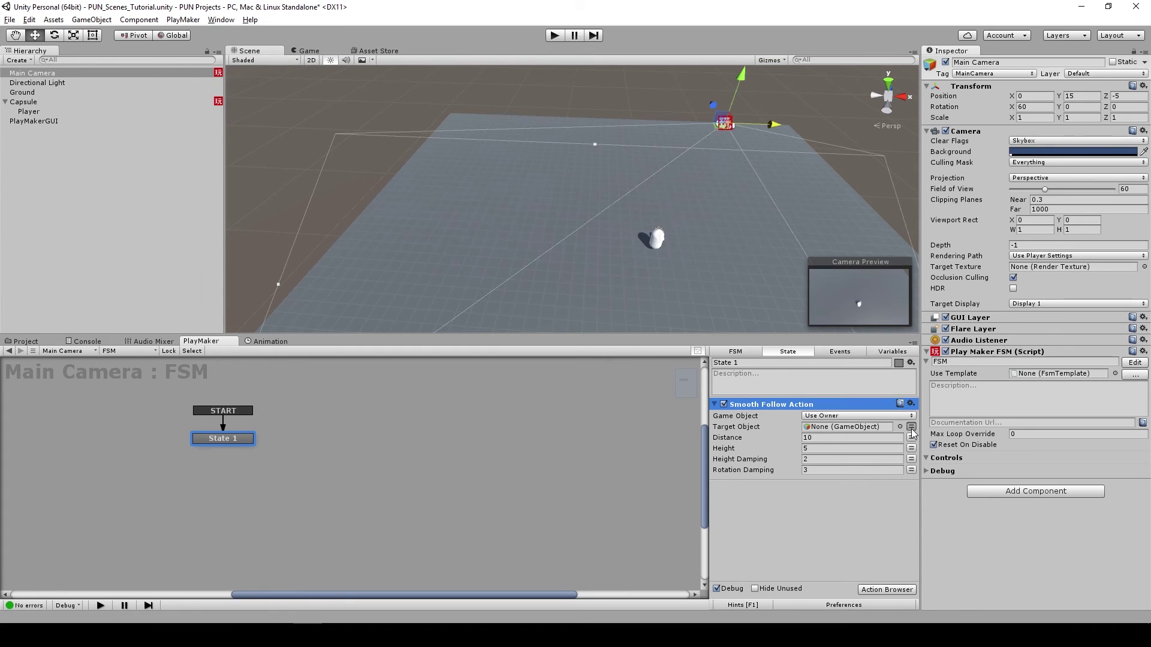
- Create a GameObject variable named Player and assign it the scene's Player object
click(893, 352)
click(827, 572)
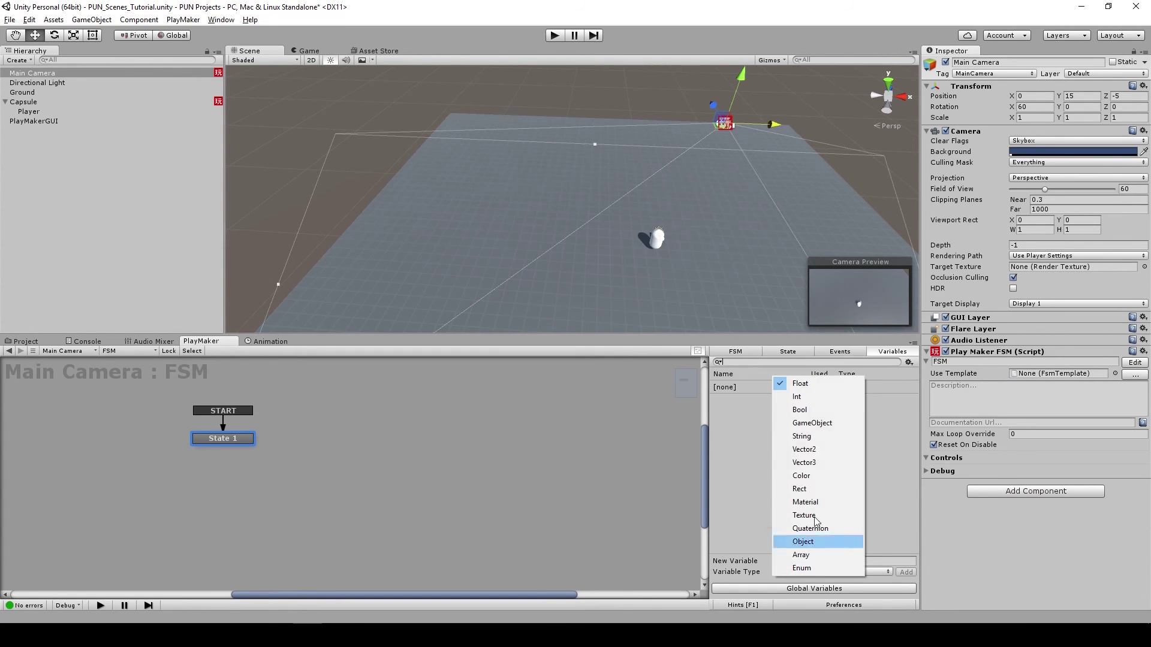
click(826, 424)
click(827, 561)
text(Play)
key(Return)
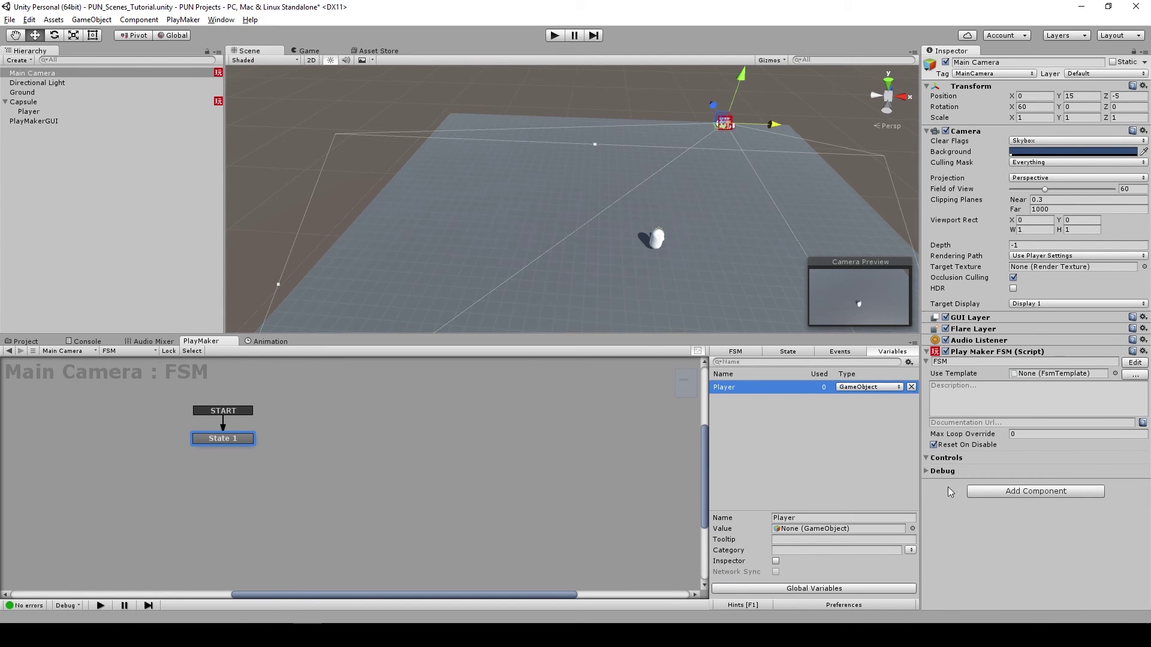
click(912, 529)
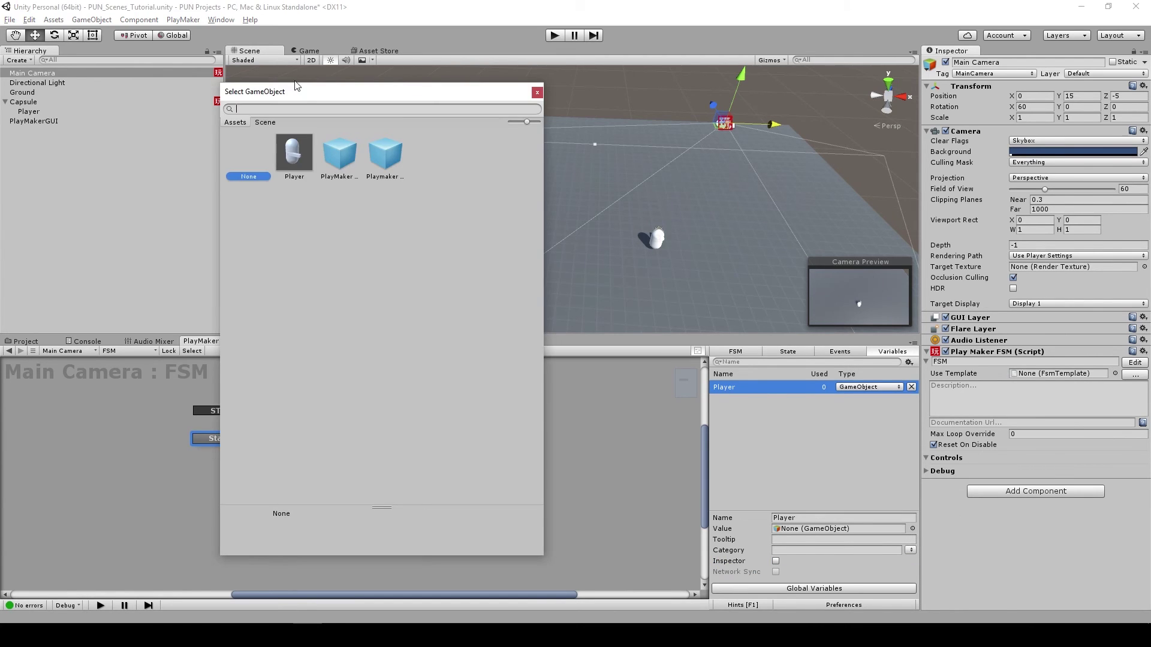
click(266, 123)
double_click(254, 180)
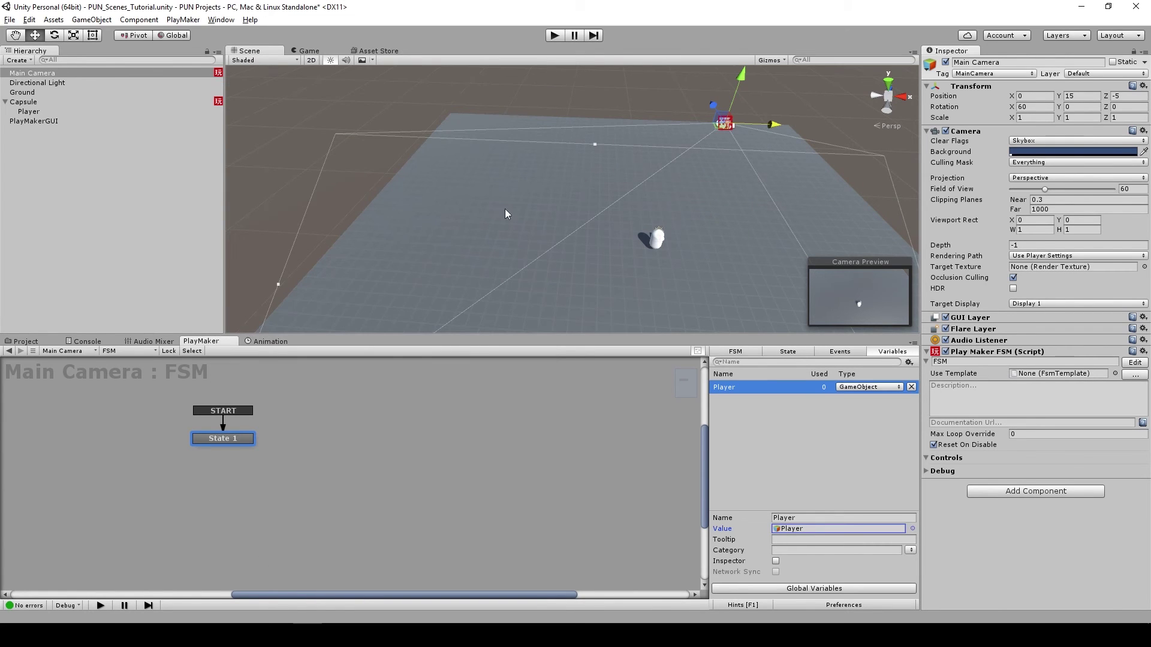
click(789, 353)
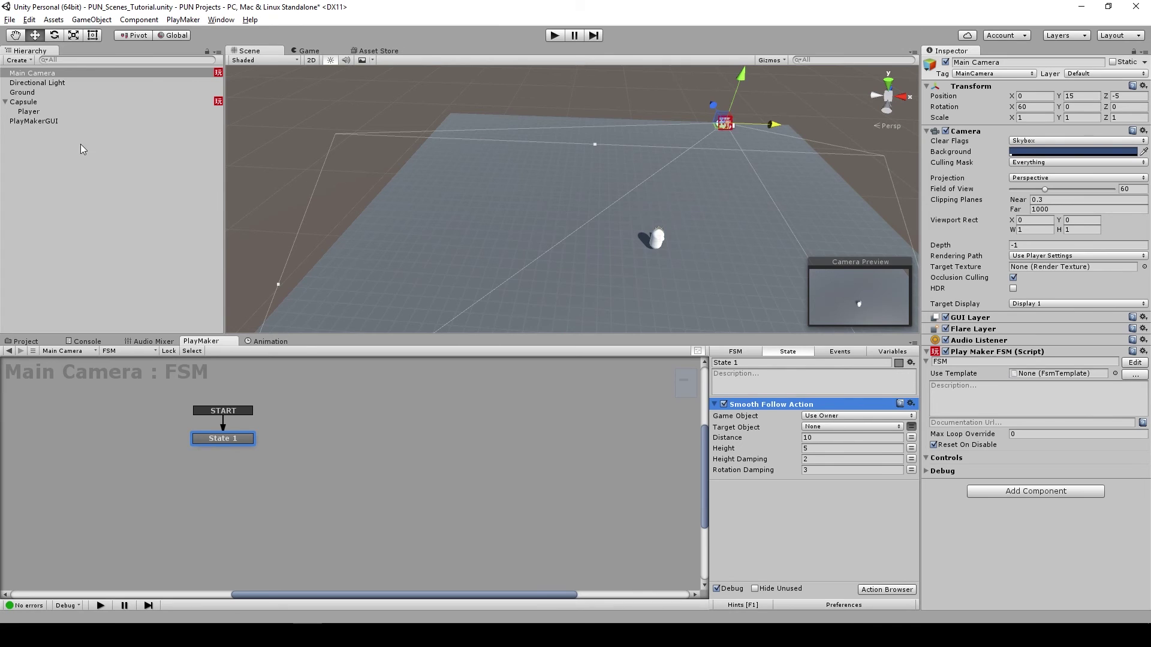
- Check the Capsule's position, then set Smooth Follow Distance to -5
click(36, 103)
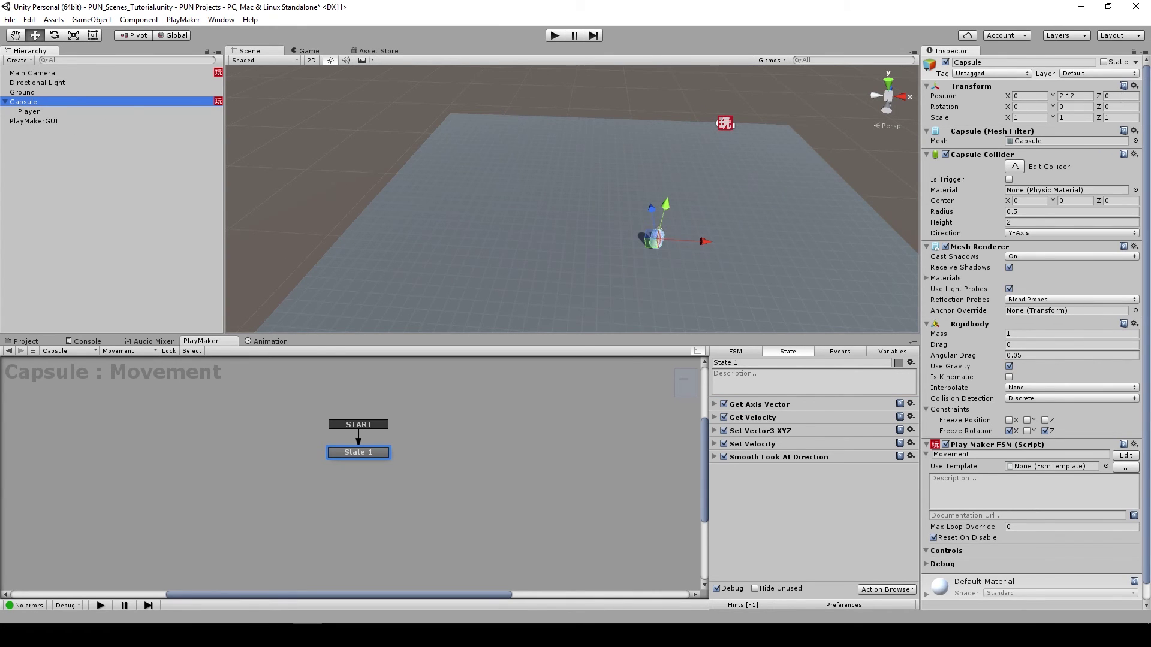
click(38, 74)
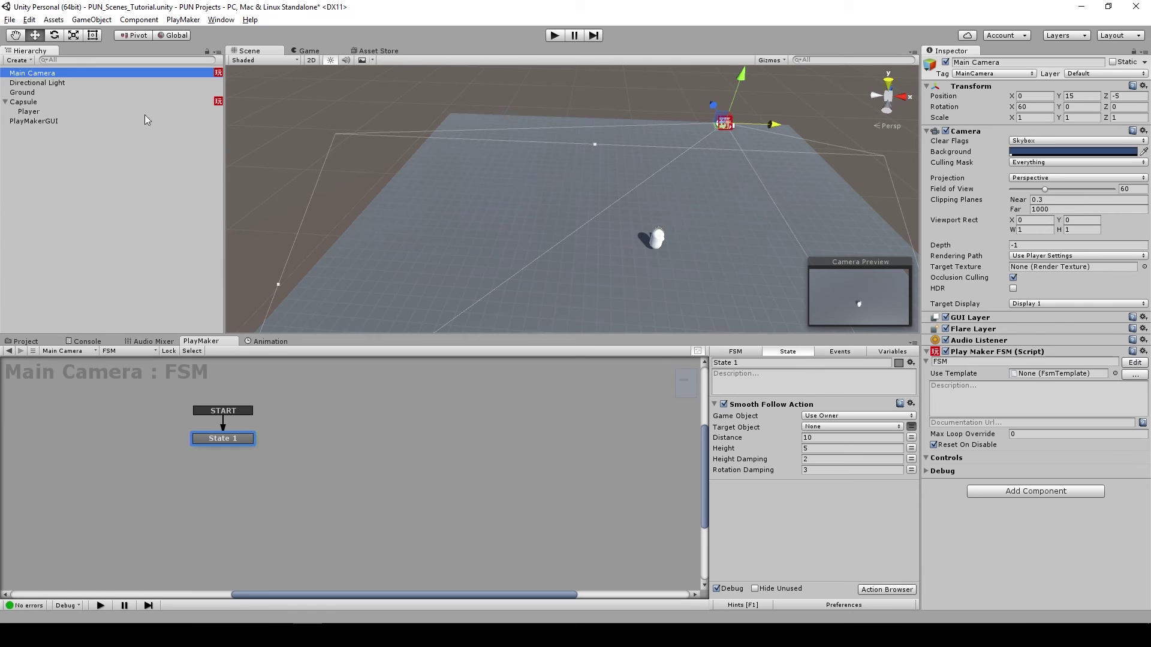
click(29, 103)
click(44, 74)
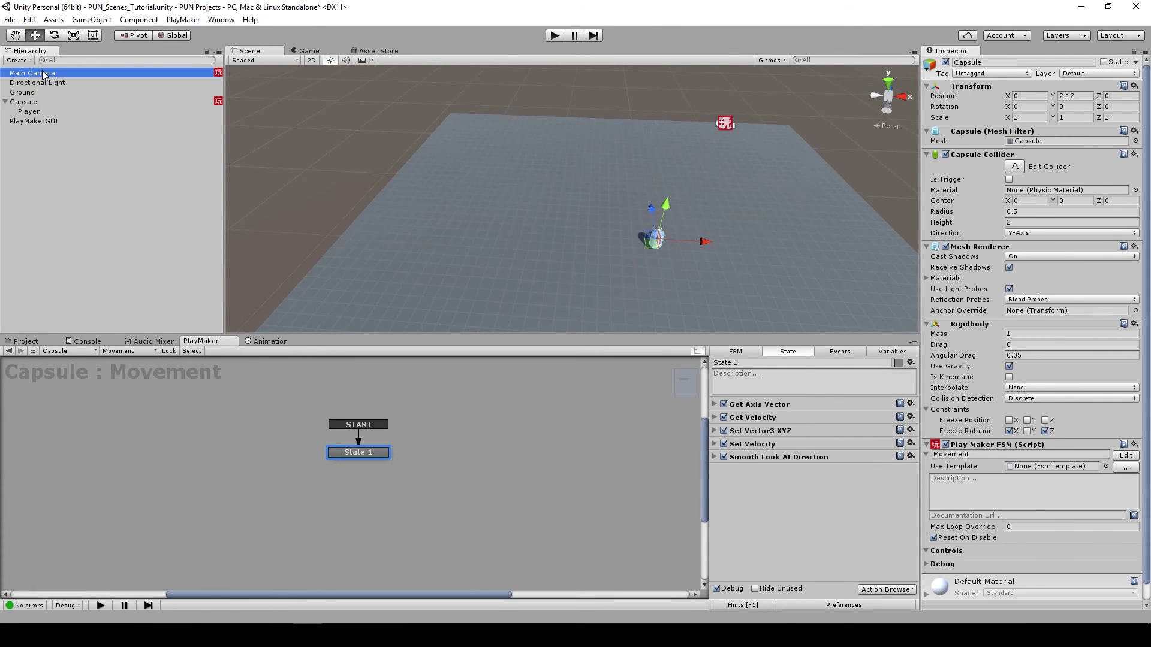
click(25, 103)
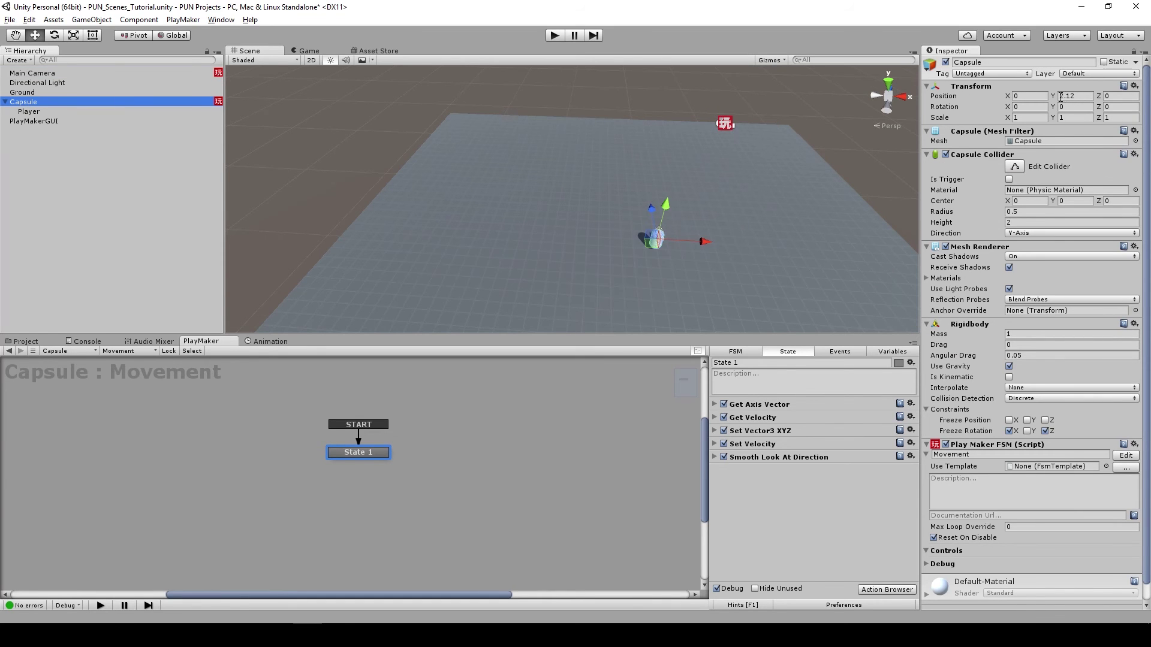
click(51, 73)
click(820, 438)
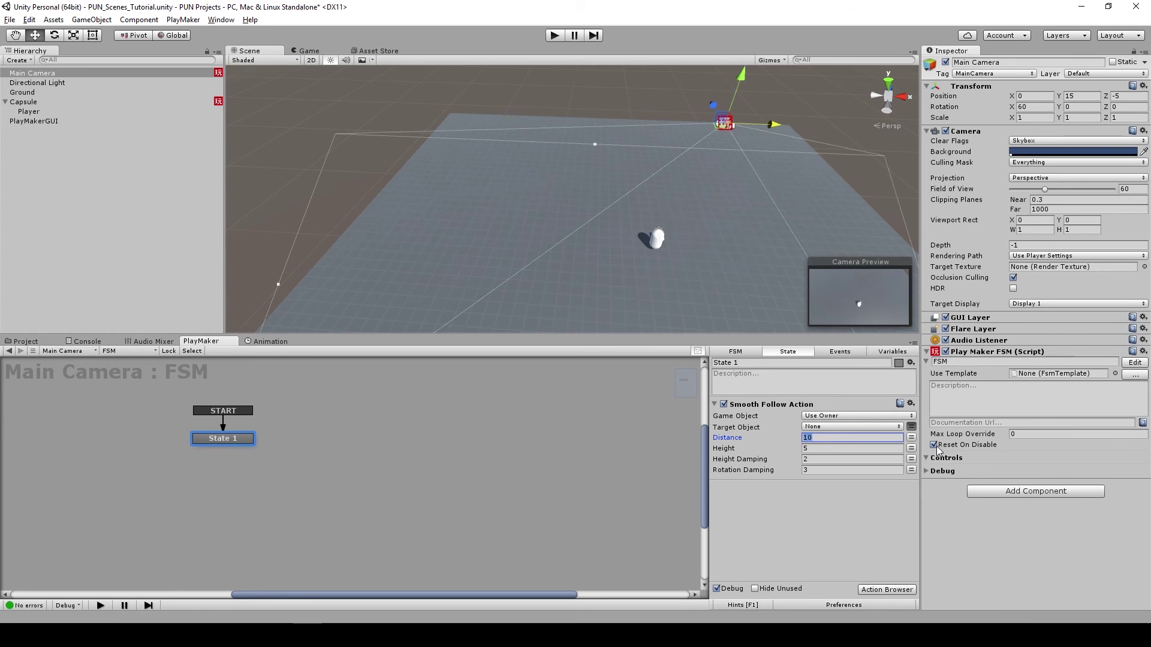
text(13)
click(795, 440)
text(-5)
- Set Height 13, Height Damping 2 and Rotation Damping 0, then save the scene
click(39, 103)
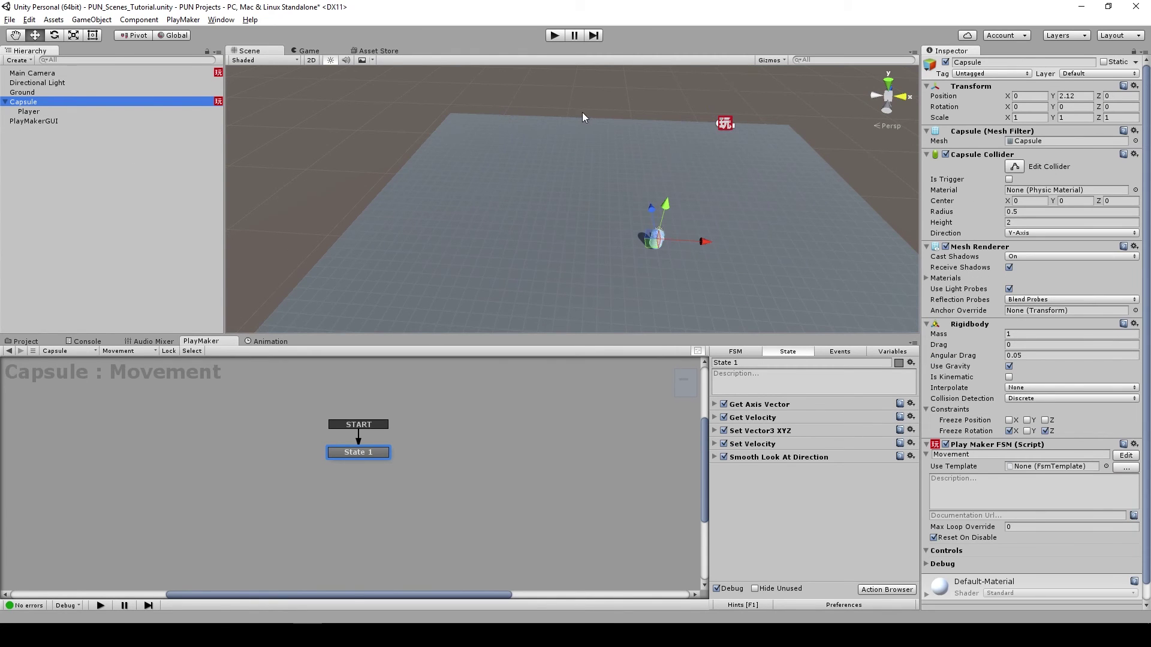
click(82, 74)
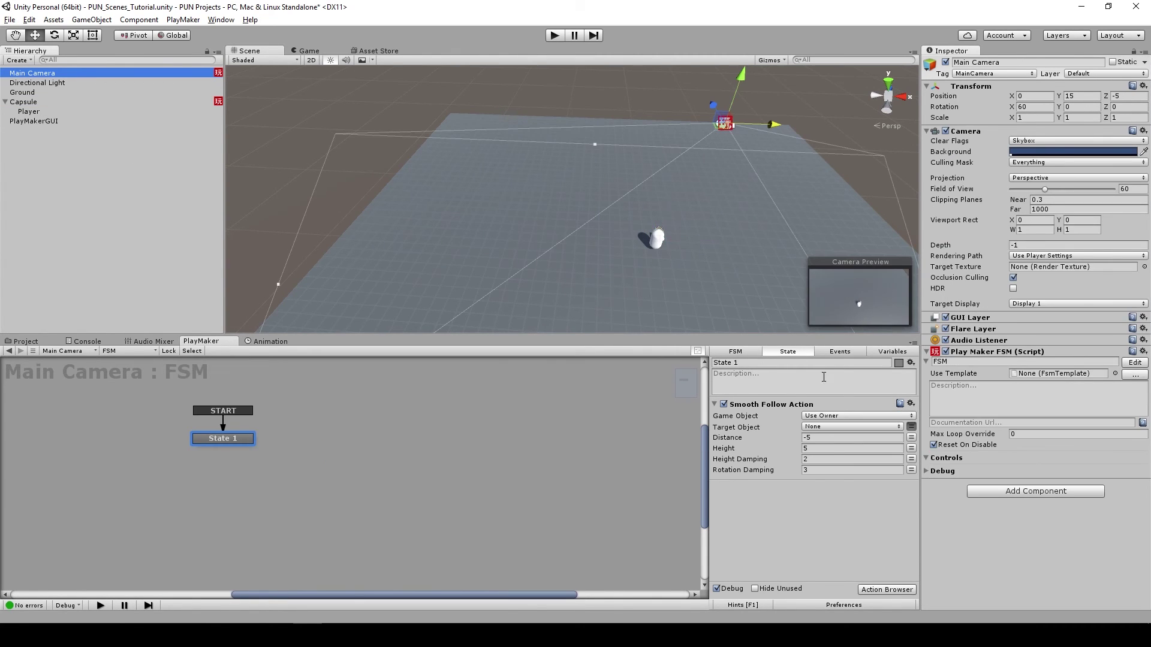
click(819, 449)
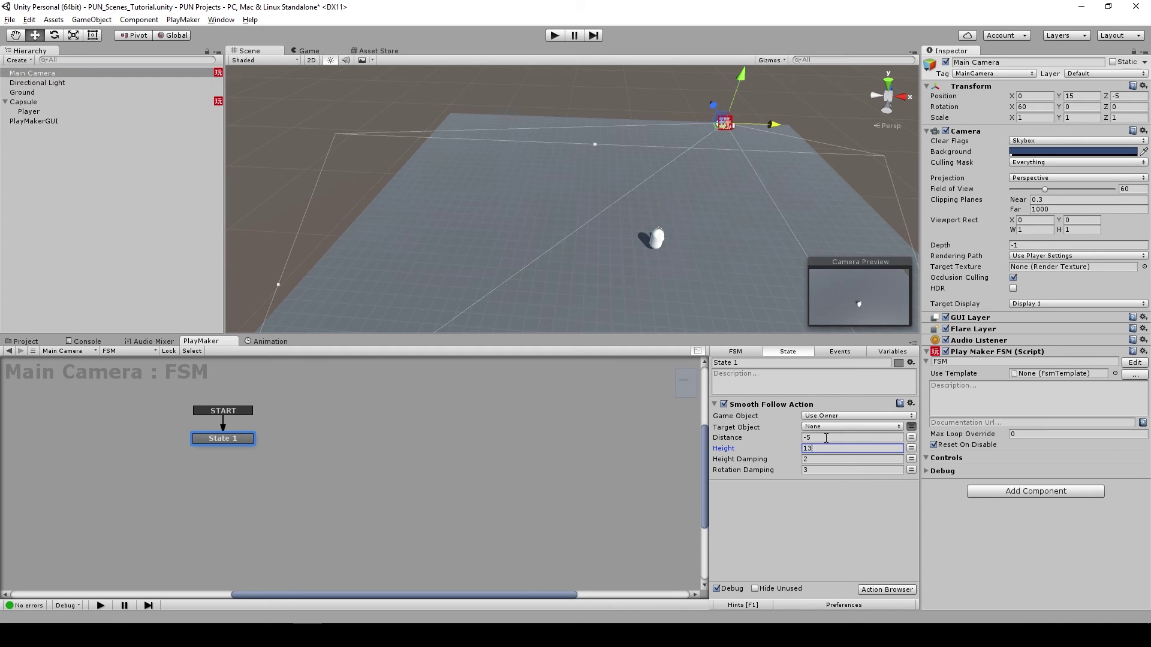
click(821, 460)
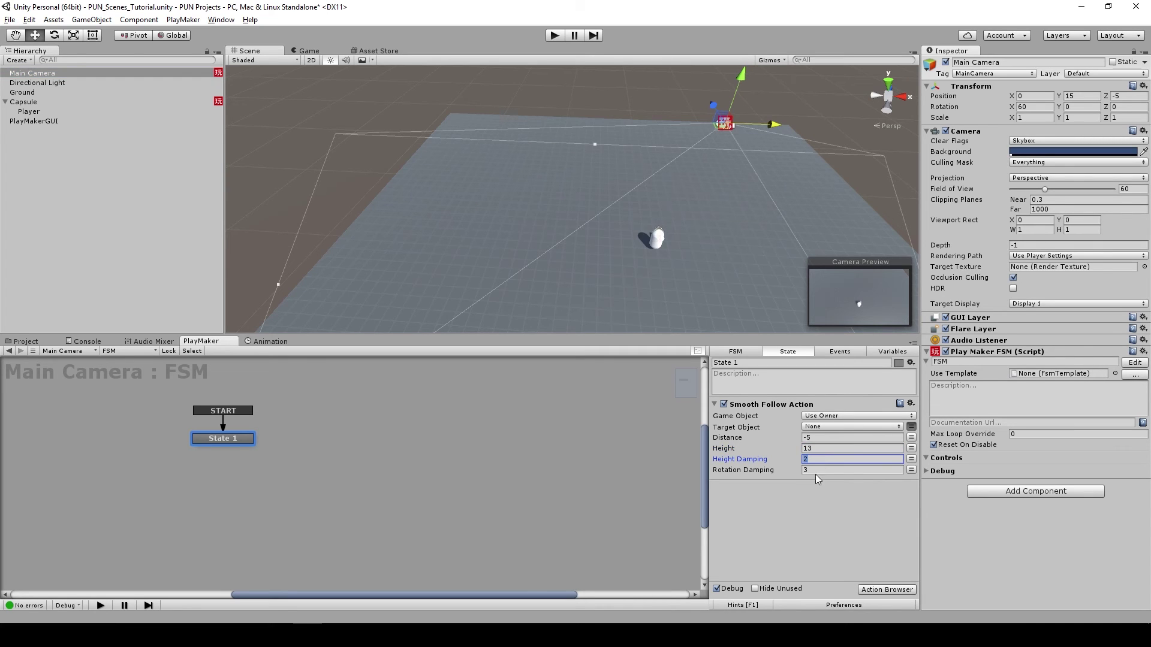
click(825, 470)
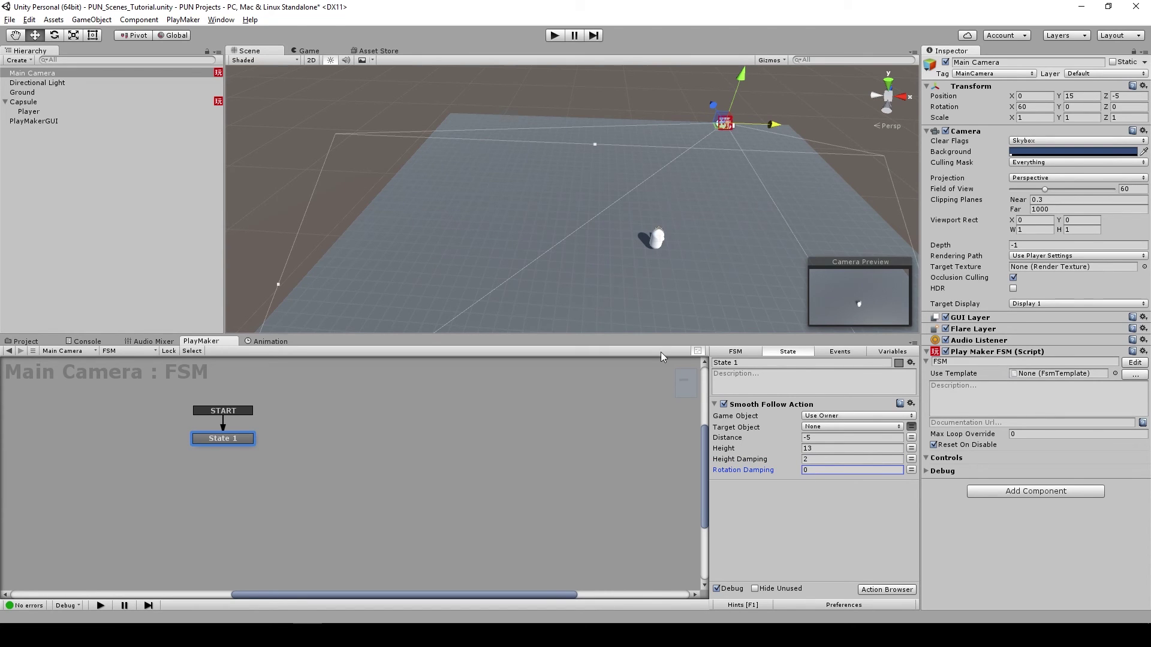
key(ctrl+s)
- Make the Player variable the Smooth Follow target and play-test the camera
click(555, 35)
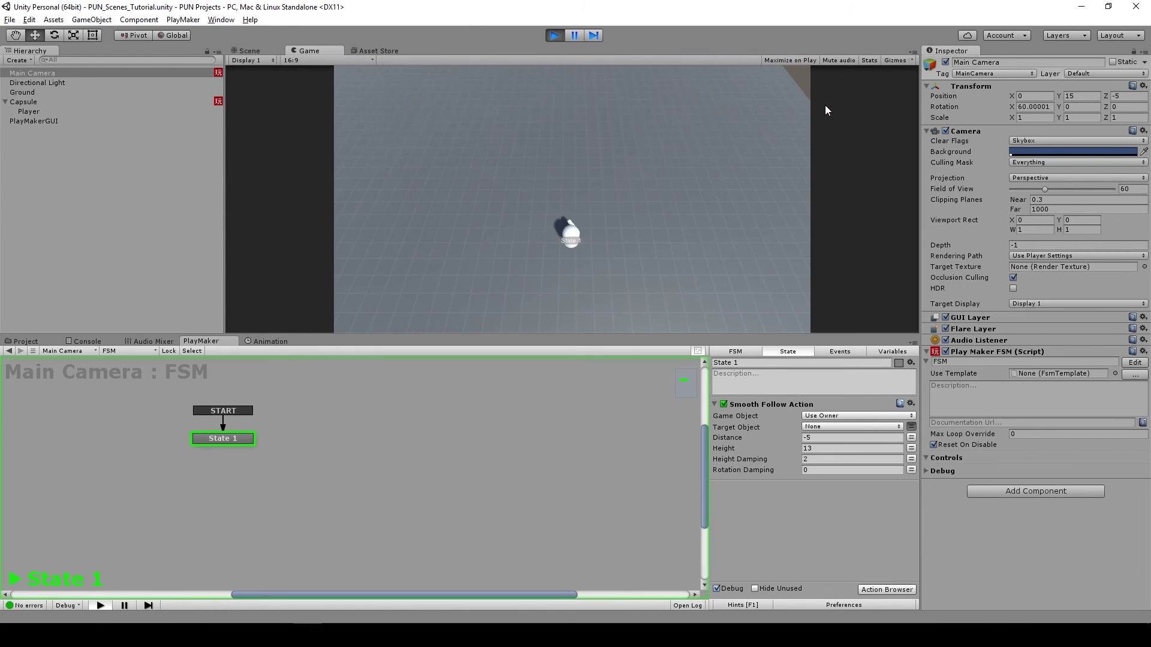
key(ctrl+p)
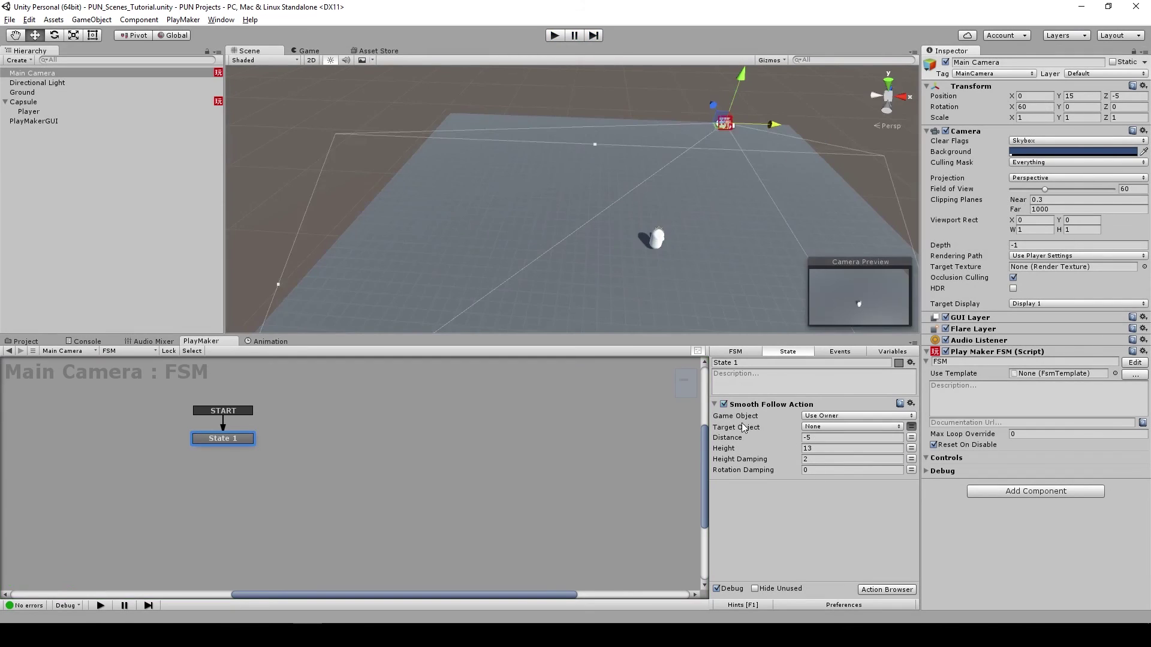
click(824, 427)
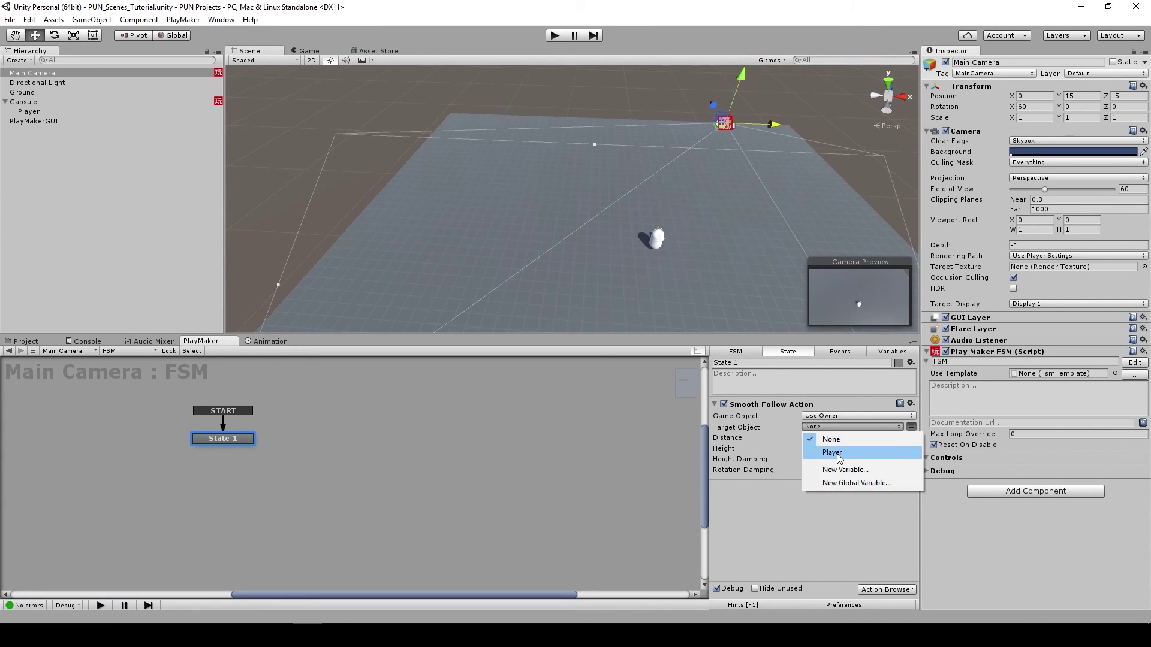
click(832, 452)
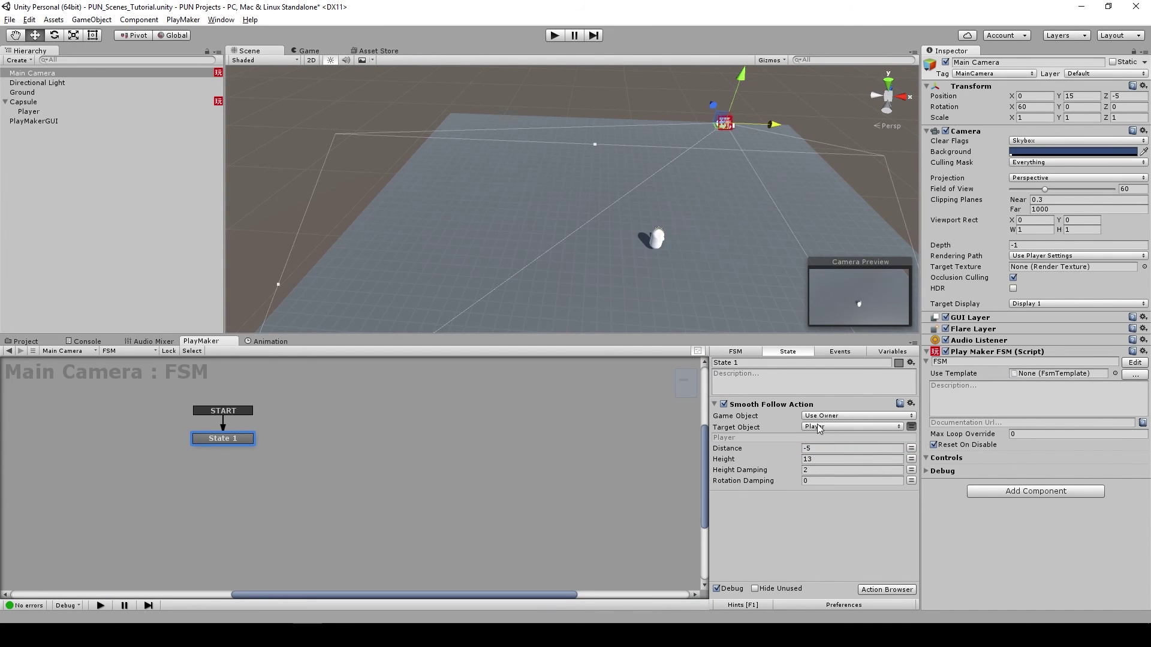
click(553, 36)
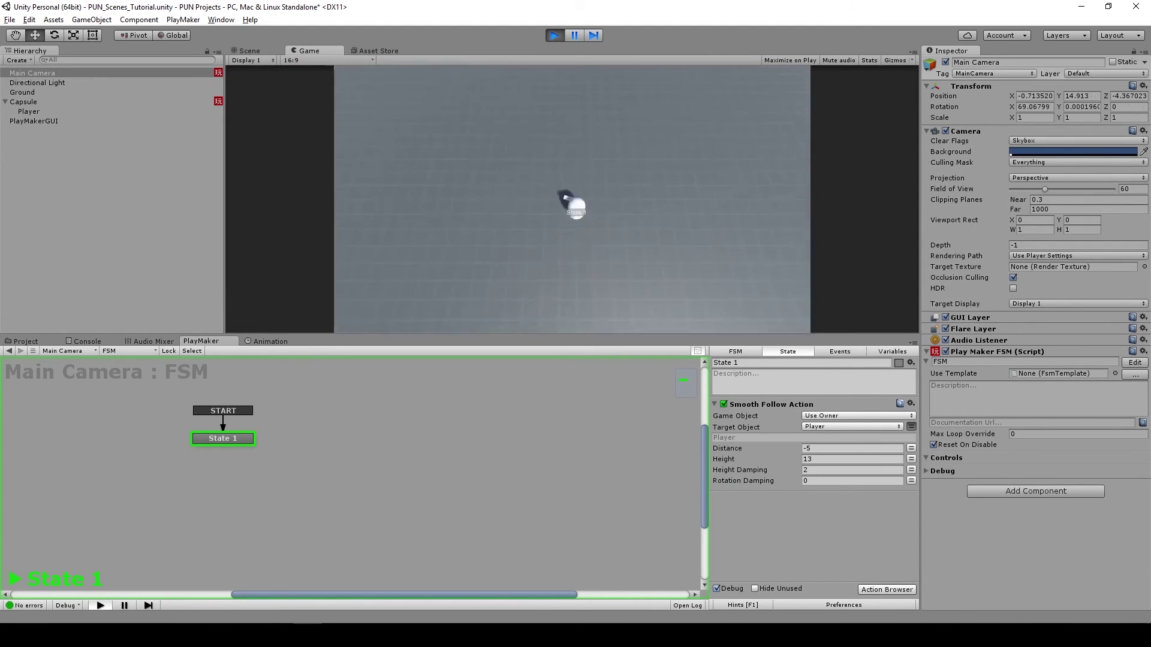
click(552, 35)
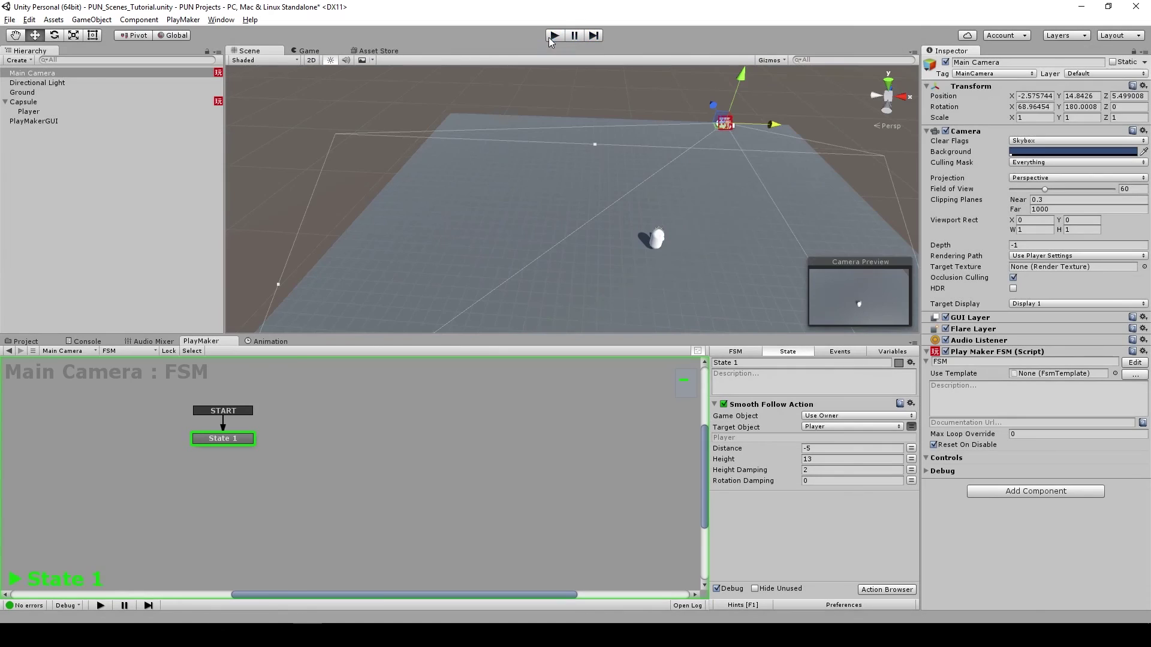
- Set Height Damping to 2 and Distance to 5, save, and play again
click(815, 471)
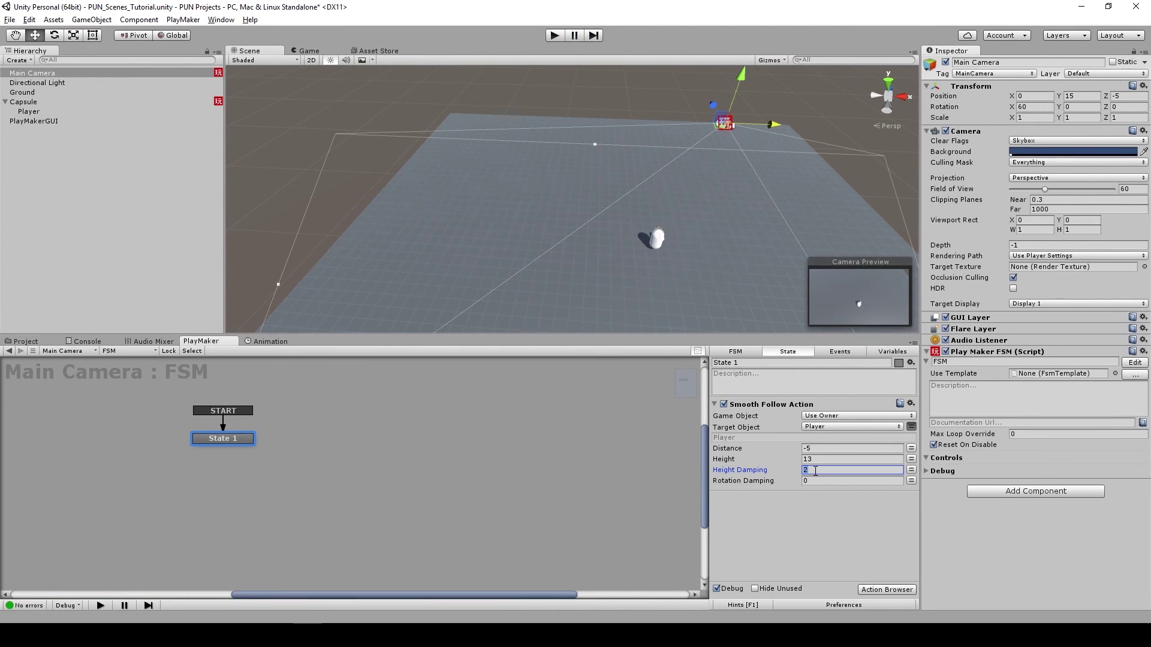
key(BackSpace)
text(2)
click(815, 449)
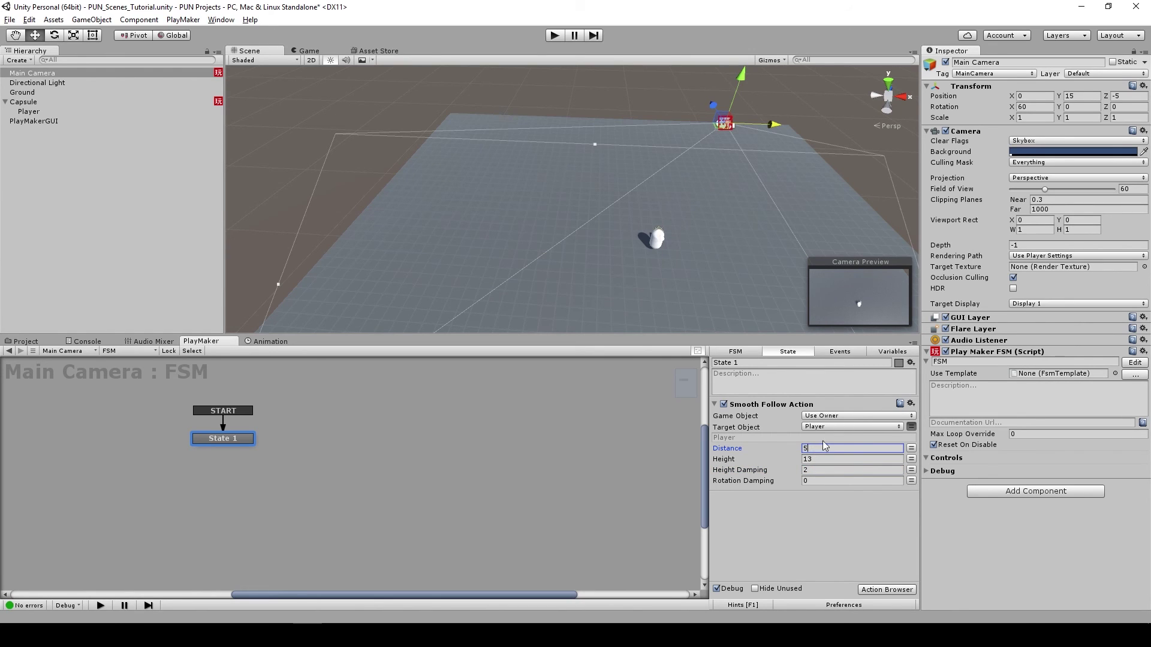
key(ctrl+s)
click(555, 37)
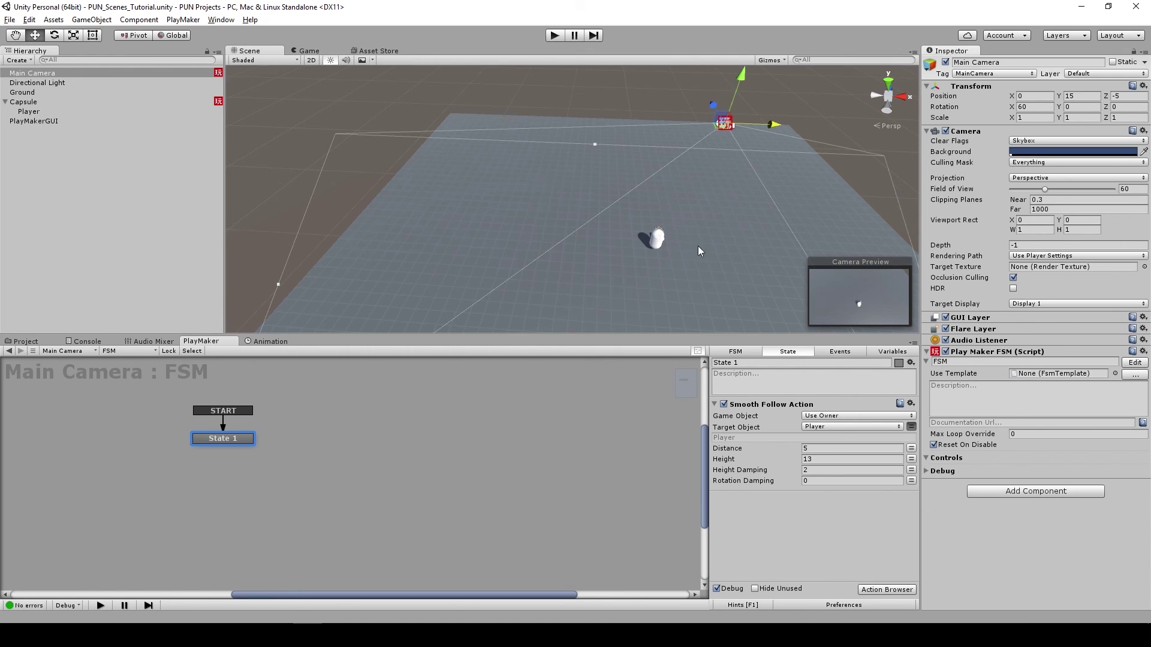
- Rename the capsule's child object to Weapon and the Capsule to Player
click(31, 111)
click(984, 62)
text(Weapon)
key(Return)
click(40, 102)
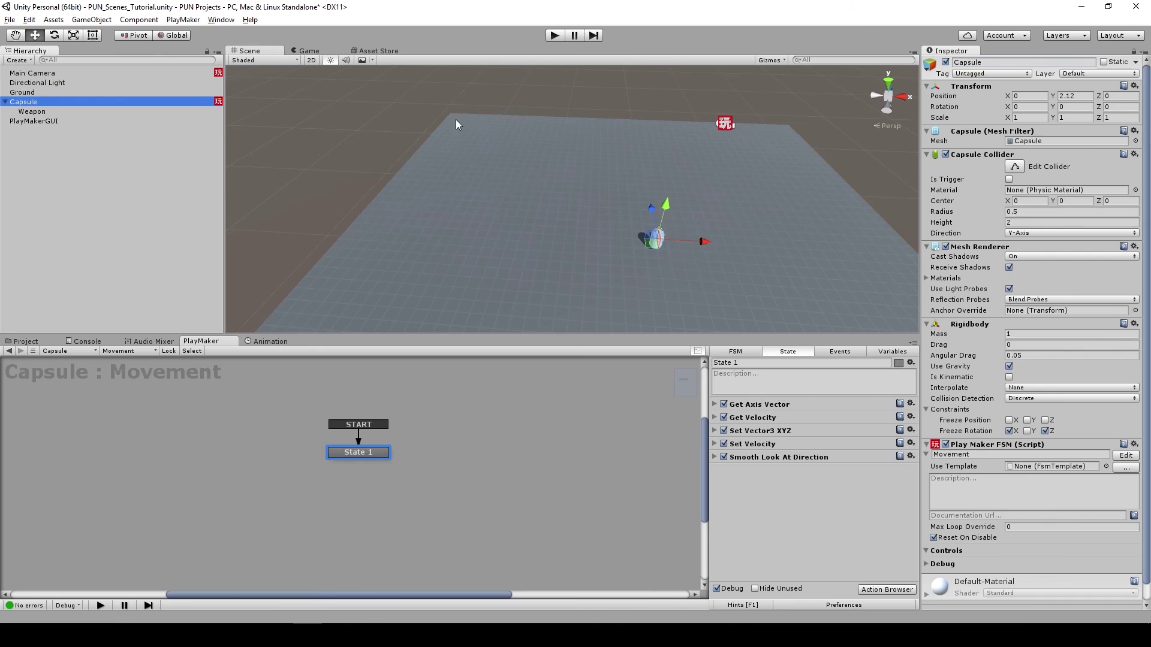
click(991, 63)
text(Player)
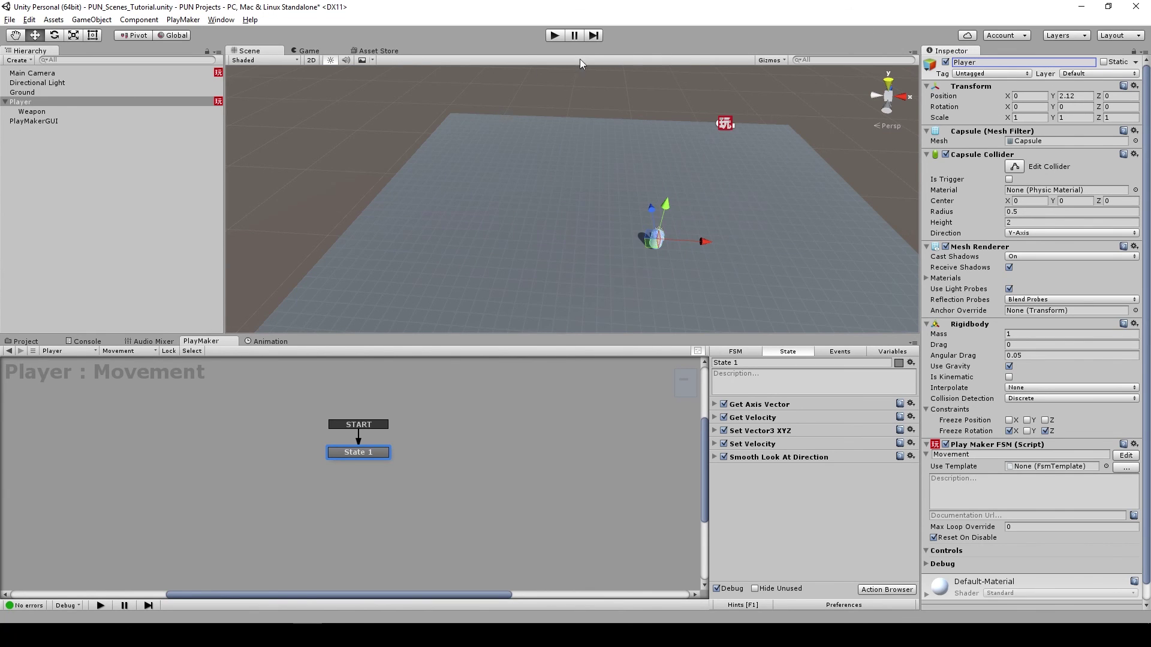
- Leave Weapon Untagged, tag the Player object as Player, and run the game
click(41, 112)
click(993, 73)
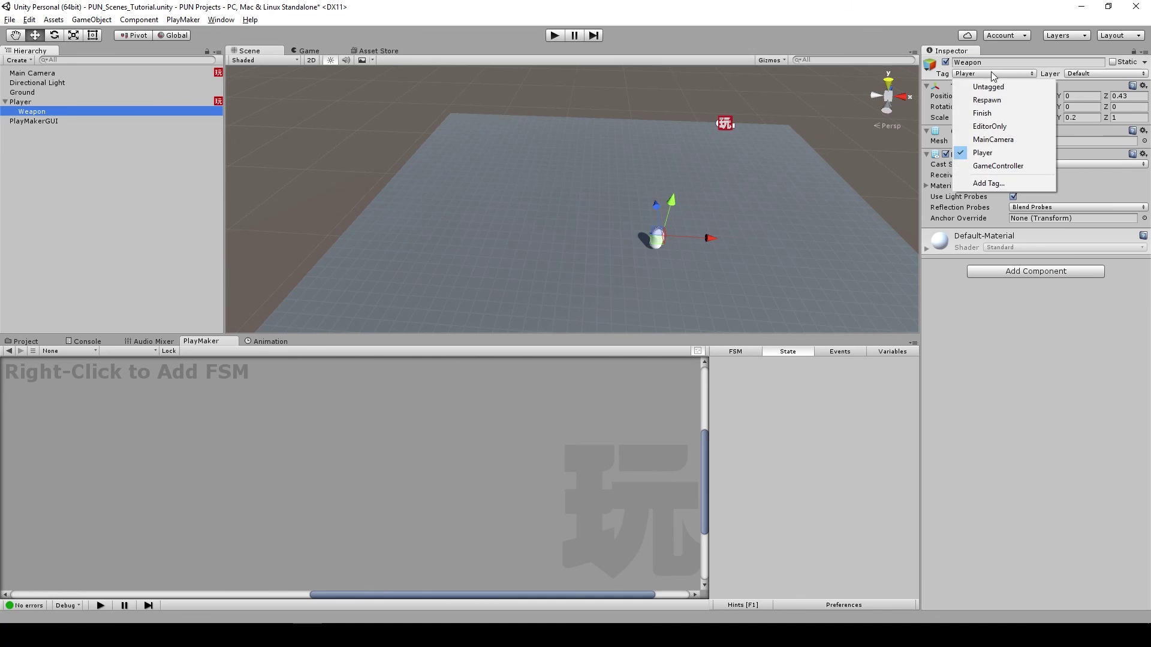
click(988, 87)
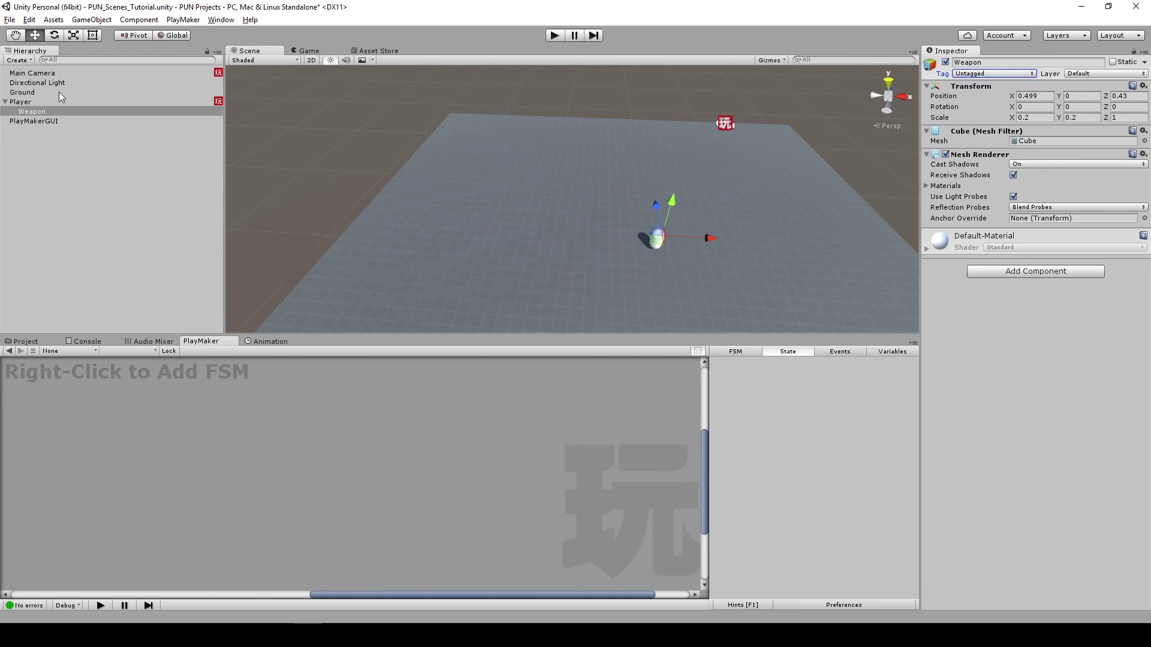
click(57, 102)
click(992, 73)
click(996, 154)
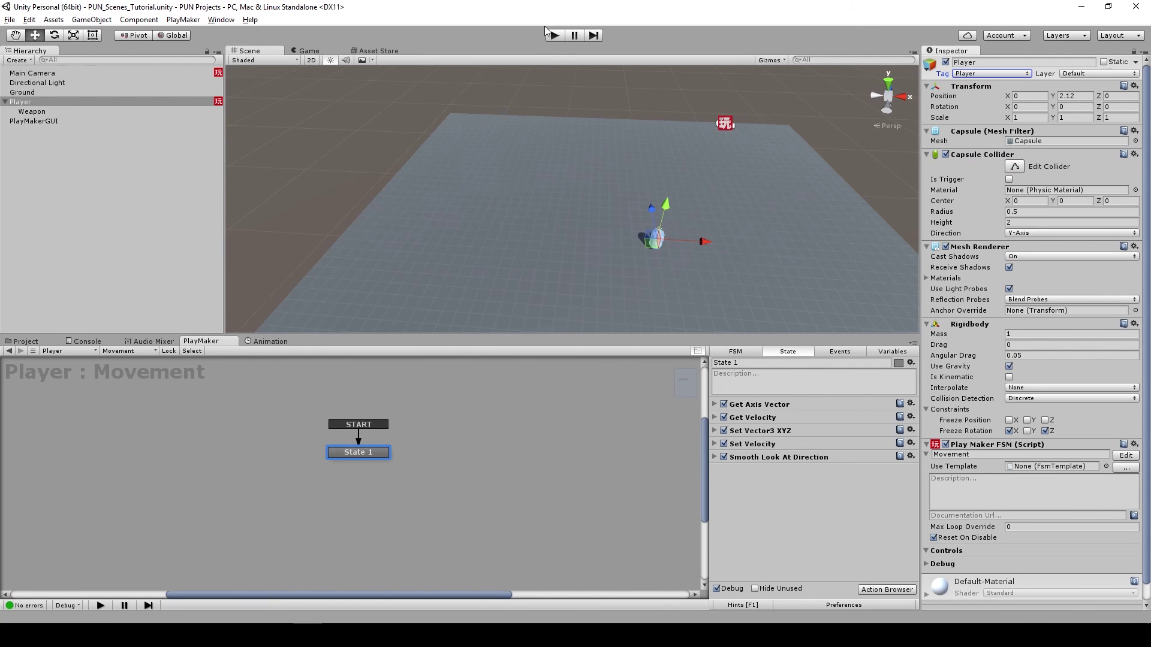
click(548, 33)
- Drive and turn the Player across Ground with the WASD keys, then bring it back toward the centre
key(d)
key(a)
key(s)
key(a)
key(w)
key(d)
key(w)
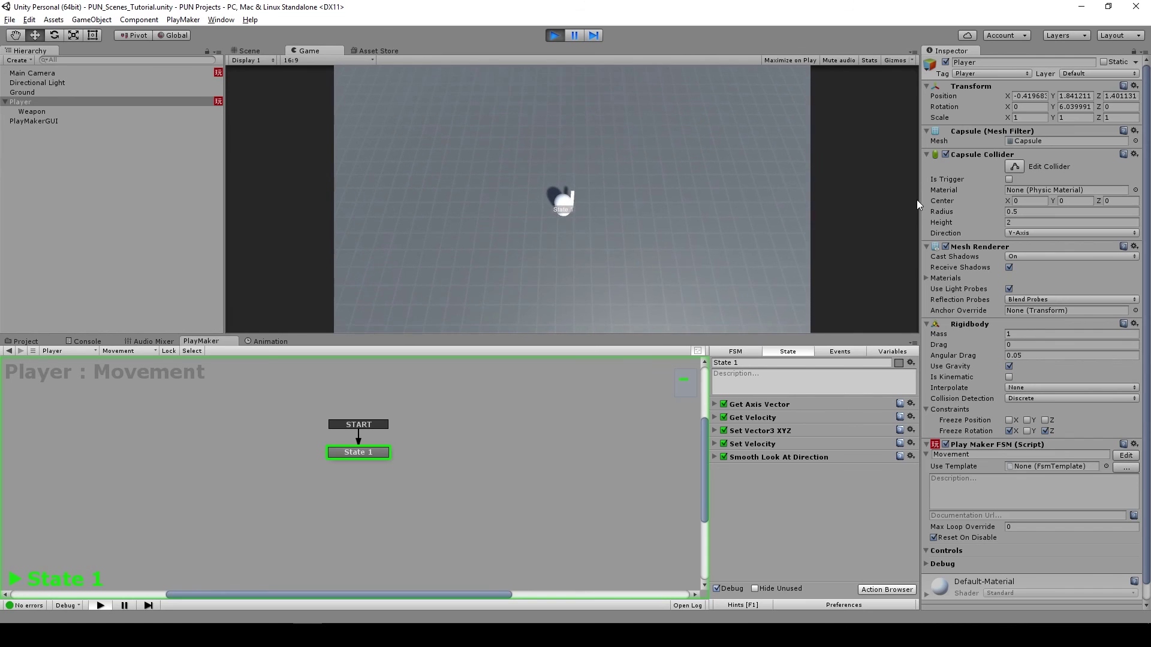